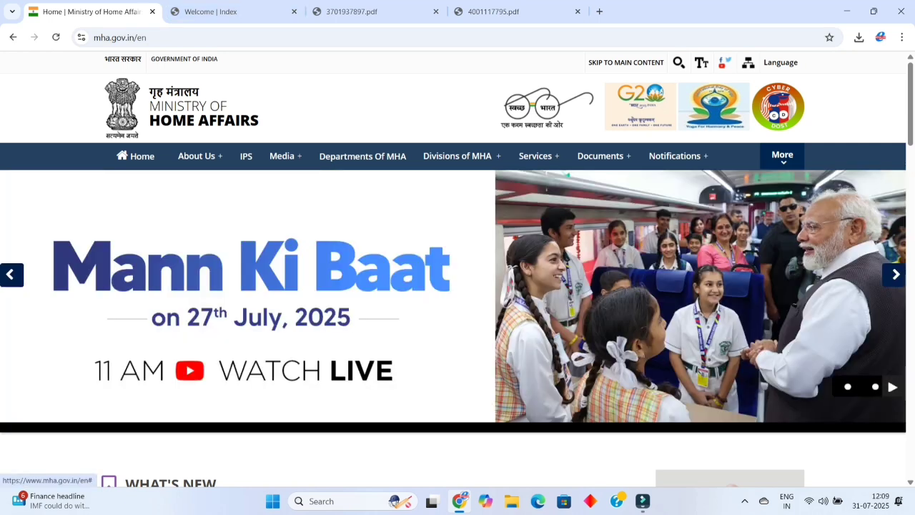
Start the MHA home page banner slideshow and switch to the 4001117795.pdf advertisement tab.
{"action": "left_click", "coordinate": [892, 387]}
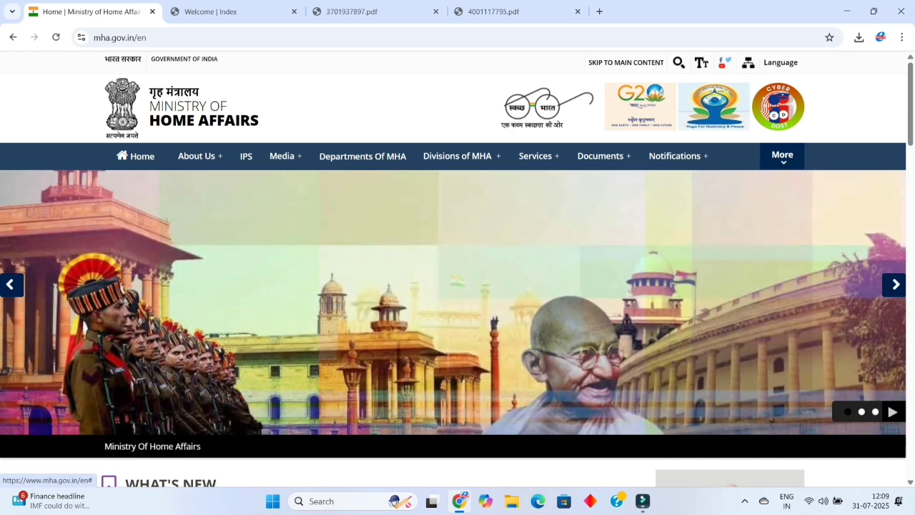
{"action": "key", "text": "ctrl+shift+Tab"}
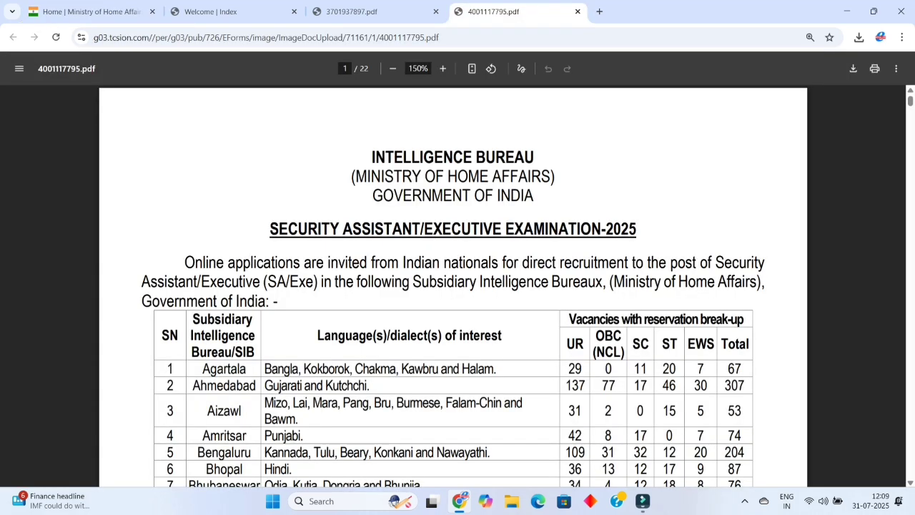
Highlight 'Subsidiary Intelligence Bureaux' and the grand total of 4987 vacancies in the page 1 table.
{"action": "left_click_drag", "start_coordinate": [412, 282], "coordinate": [602, 282]}
{"action": "left_click", "coordinate": [602, 282]}
{"action": "scroll", "coordinate": [452, 286], "scroll_direction": "down", "scroll_amount": 3}
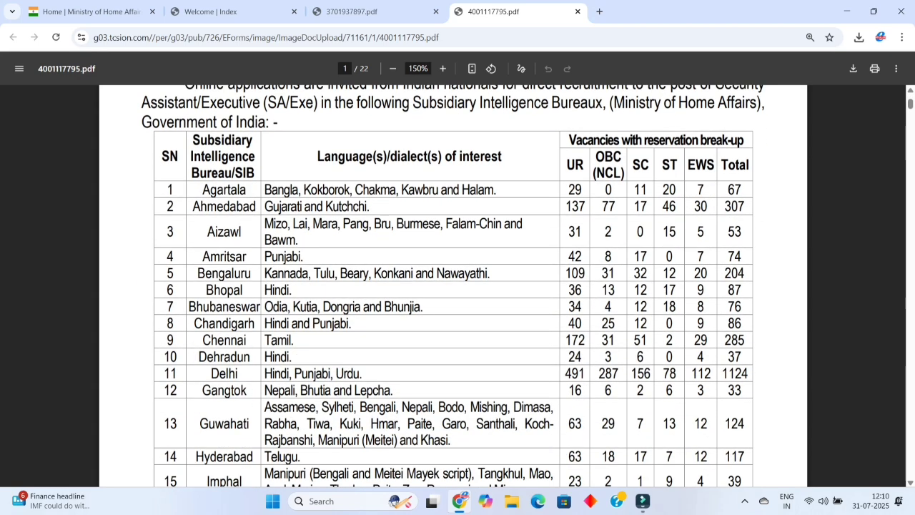
{"action": "scroll", "coordinate": [452, 286], "scroll_direction": "down", "scroll_amount": 1}
{"action": "scroll", "coordinate": [453, 286], "scroll_direction": "down", "scroll_amount": 15}
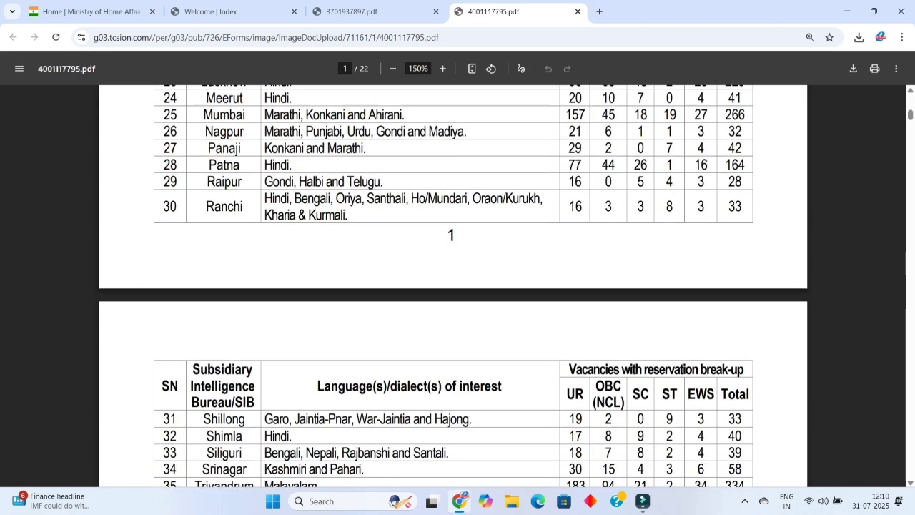
{"action": "scroll", "coordinate": [453, 286], "scroll_direction": "up", "scroll_amount": 3}
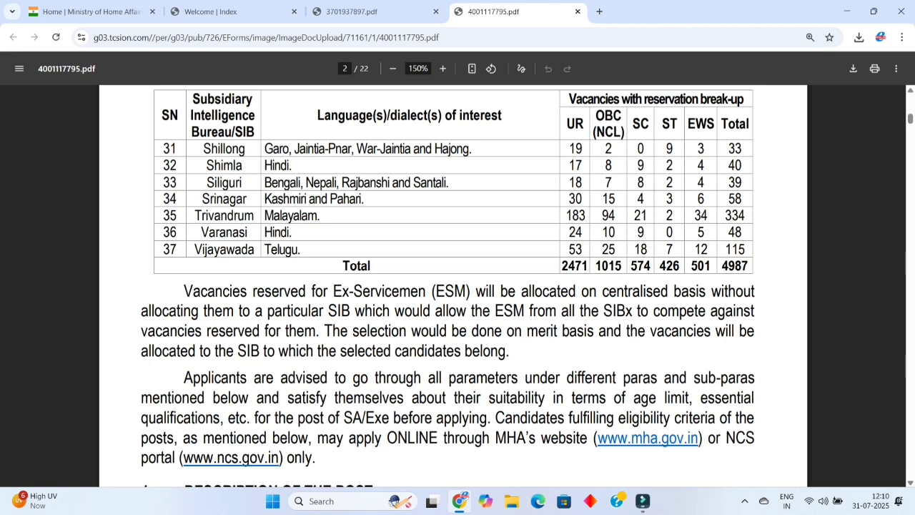
{"action": "mouse_move", "coordinate": [721, 266]}
{"action": "left_mouse_down"}
{"action": "mouse_move", "coordinate": [735, 266]}
{"action": "mouse_move", "coordinate": [755, 293]}
{"action": "mouse_move", "coordinate": [737, 266]}
{"action": "left_mouse_up"}
Highlight the Trivandrum row's vacancy figures, then scroll to page 2's Description of the Post.
{"action": "scroll", "coordinate": [453, 286], "scroll_direction": "up", "scroll_amount": 7}
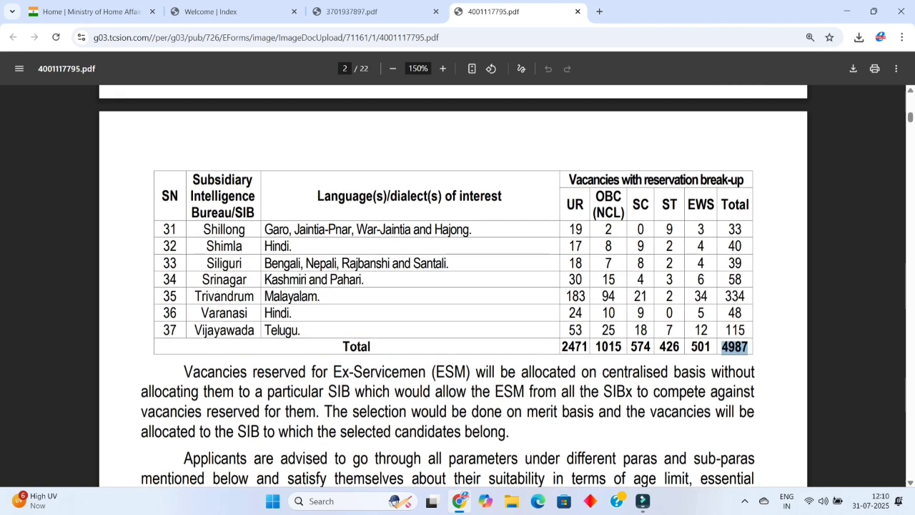
{"action": "scroll", "coordinate": [452, 286], "scroll_direction": "up", "scroll_amount": 5}
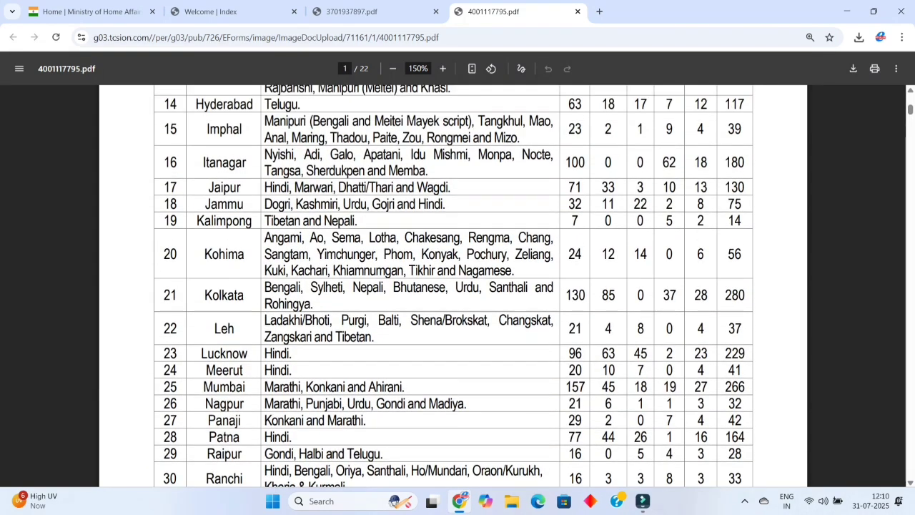
{"action": "scroll", "coordinate": [454, 286], "scroll_direction": "up", "scroll_amount": 3}
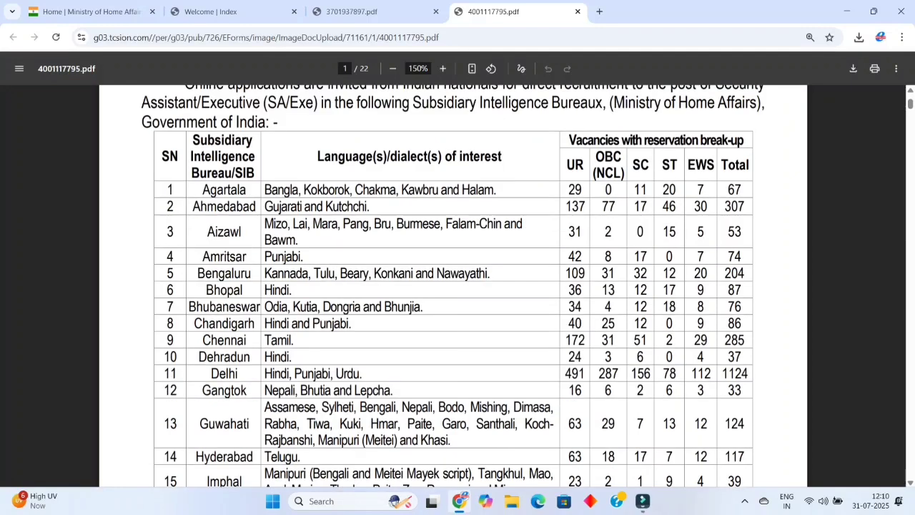
{"action": "scroll", "coordinate": [454, 286], "scroll_direction": "down", "scroll_amount": 1}
{"action": "scroll", "coordinate": [454, 286], "scroll_direction": "down", "scroll_amount": 4}
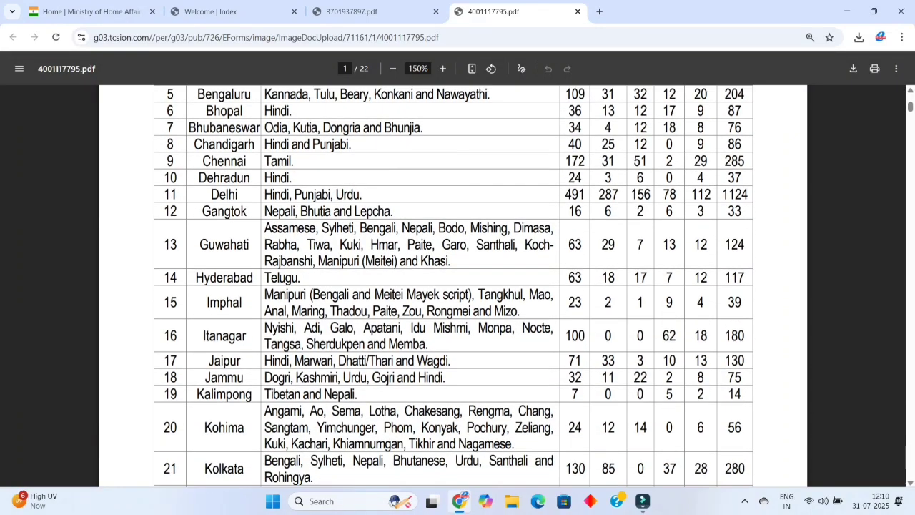
{"action": "scroll", "coordinate": [454, 286], "scroll_direction": "down", "scroll_amount": 3}
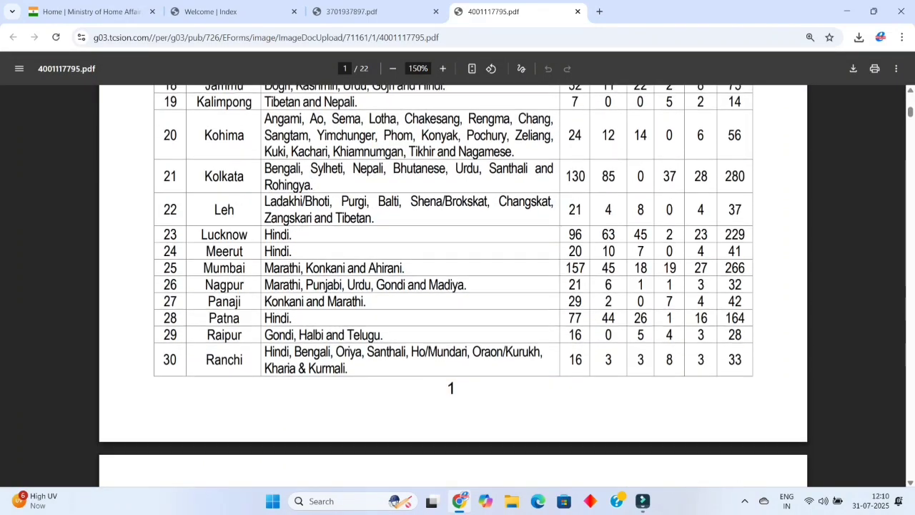
{"action": "scroll", "coordinate": [454, 286], "scroll_direction": "up", "scroll_amount": 8}
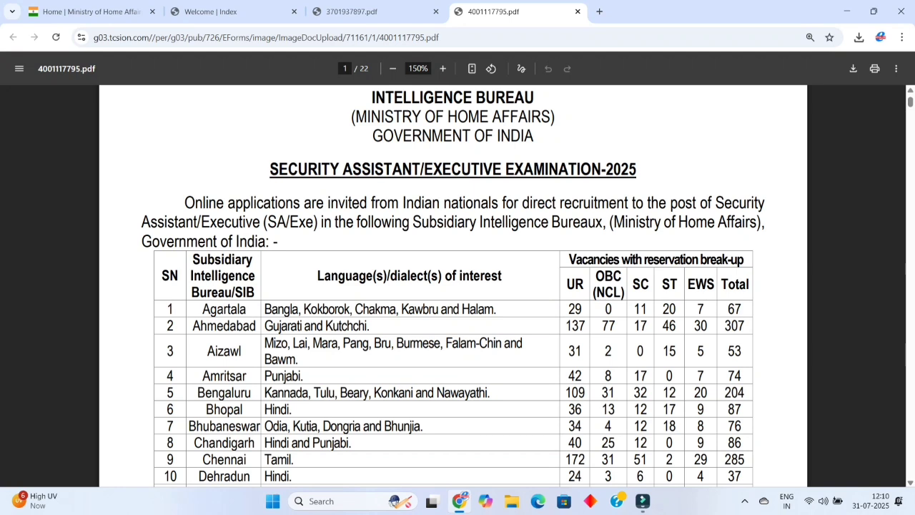
{"action": "scroll", "coordinate": [454, 286], "scroll_direction": "down", "scroll_amount": 3}
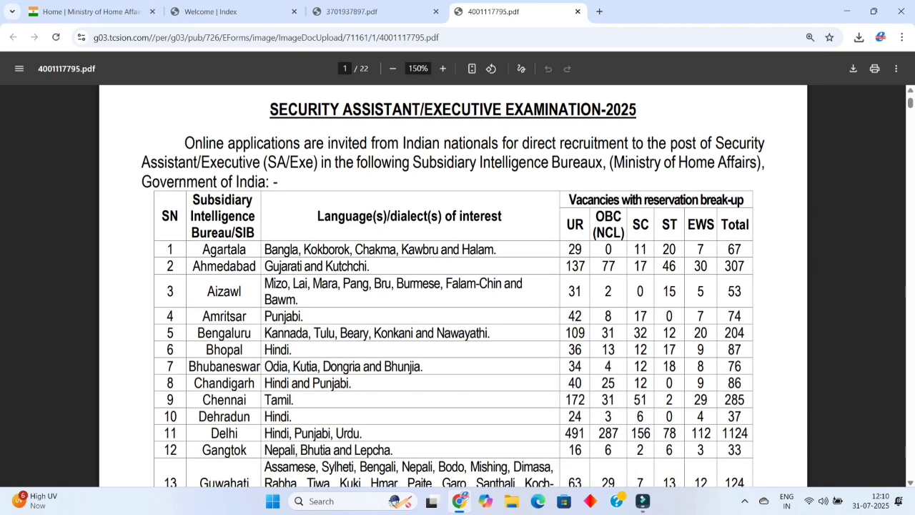
{"action": "scroll", "coordinate": [454, 286], "scroll_direction": "down", "scroll_amount": 5}
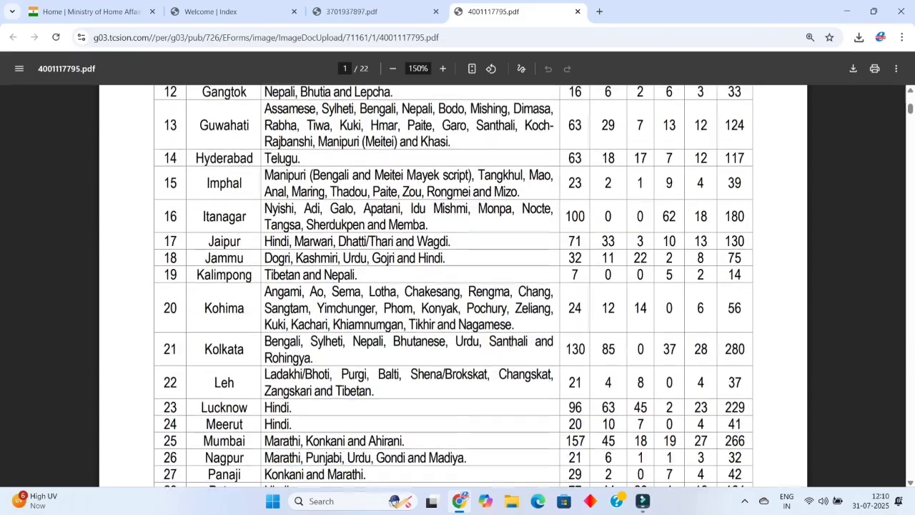
{"action": "scroll", "coordinate": [454, 286], "scroll_direction": "down", "scroll_amount": 3}
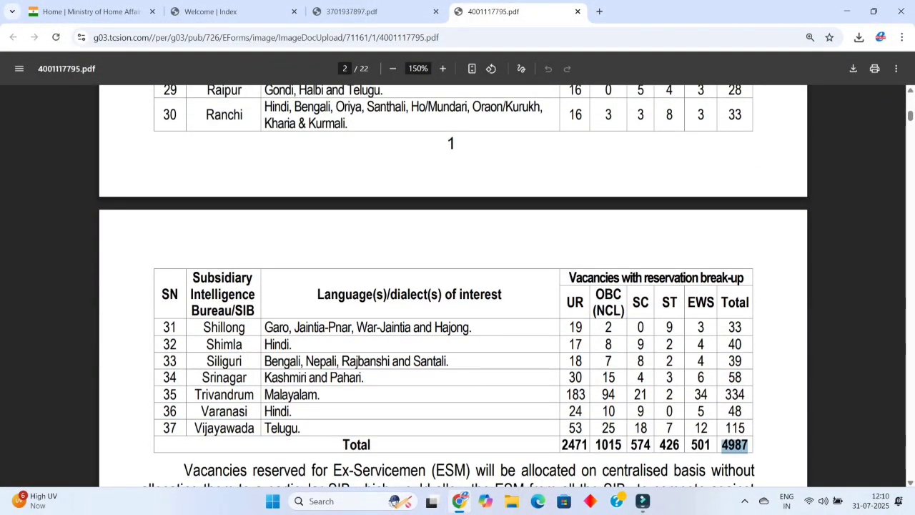
{"action": "left_click_drag", "start_coordinate": [195, 394], "coordinate": [744, 395]}
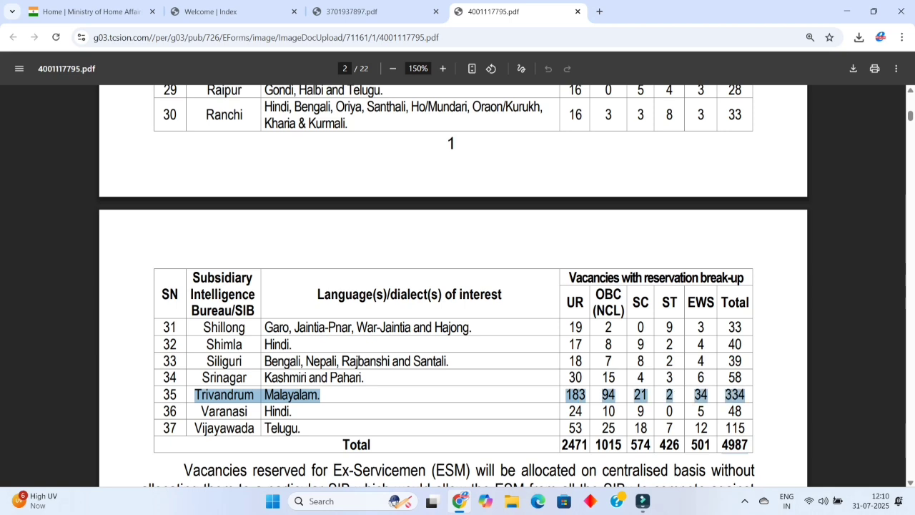
{"action": "scroll", "coordinate": [454, 287], "scroll_direction": "down", "scroll_amount": 5}
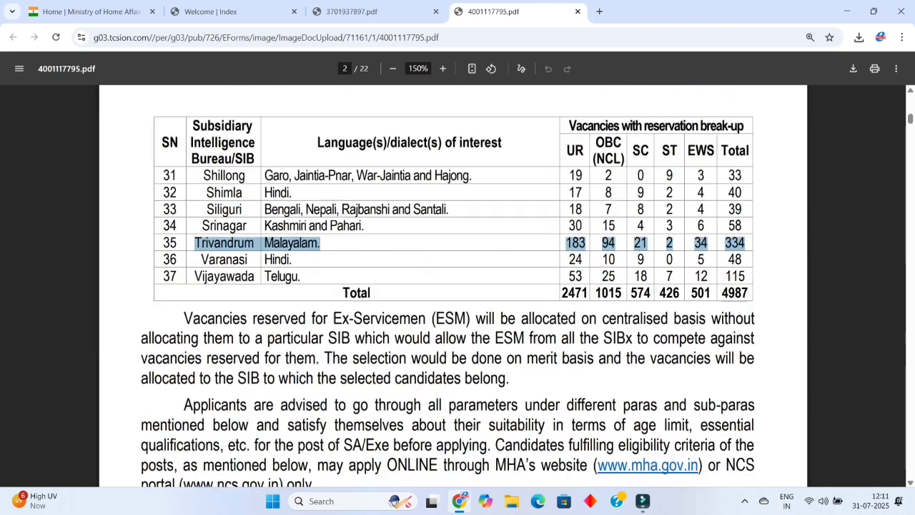
{"action": "scroll", "coordinate": [453, 286], "scroll_direction": "down", "scroll_amount": 1}
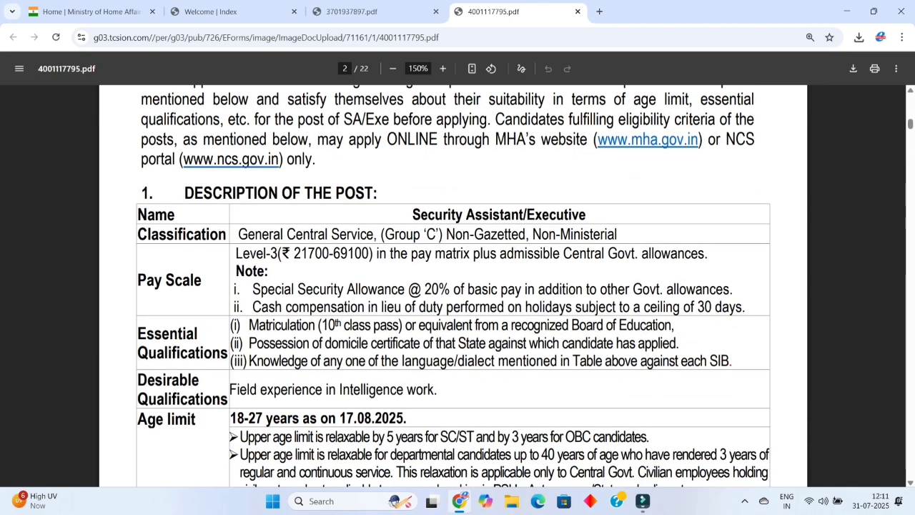
Highlight the Group 'C' classification, Level-3 pay scale and Special Security Allowance lines.
{"action": "left_click_drag", "start_coordinate": [367, 234], "coordinate": [618, 235]}
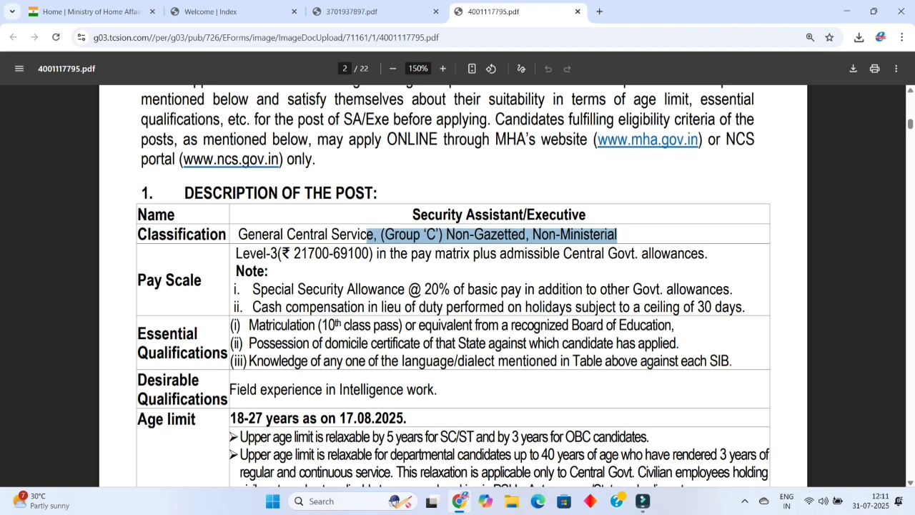
{"action": "left_click_drag", "start_coordinate": [236, 254], "coordinate": [387, 253]}
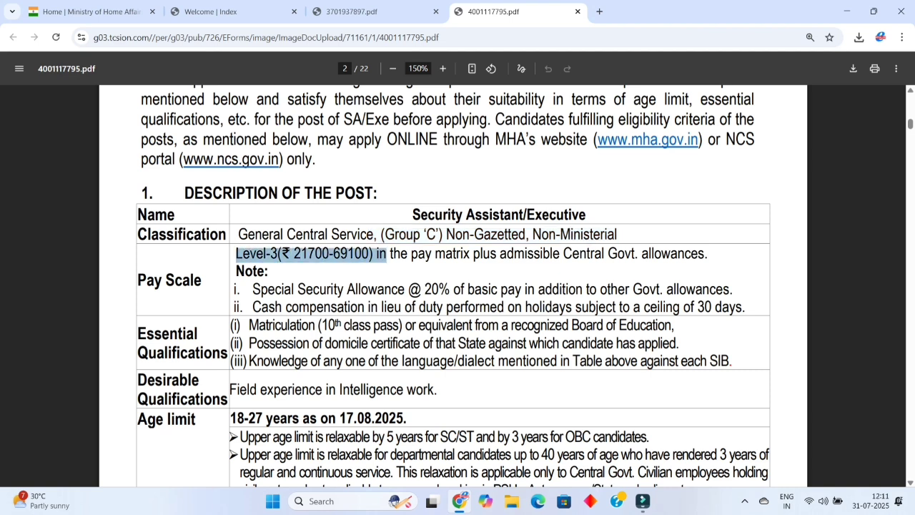
{"action": "left_click_drag", "start_coordinate": [252, 288], "coordinate": [731, 289]}
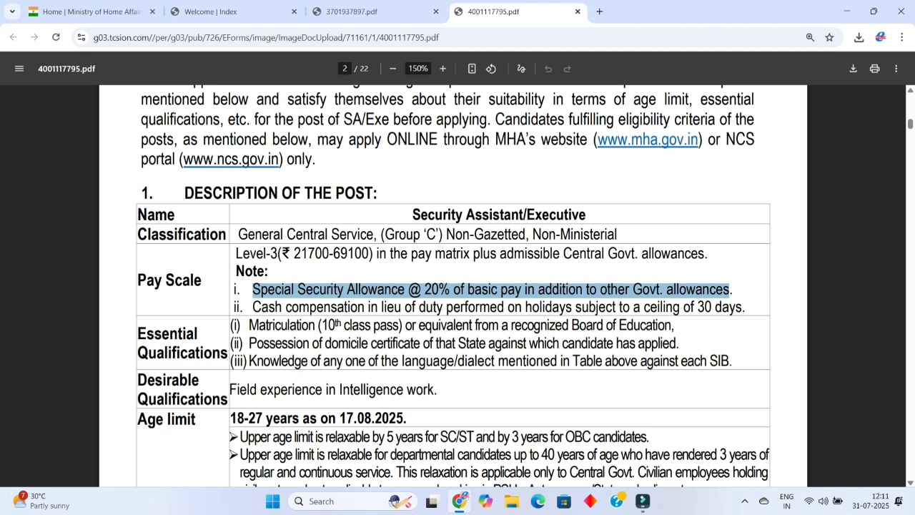
Highlight the matriculation, domicile certificate and field experience qualification requirements.
{"action": "left_click_drag", "start_coordinate": [248, 325], "coordinate": [389, 325]}
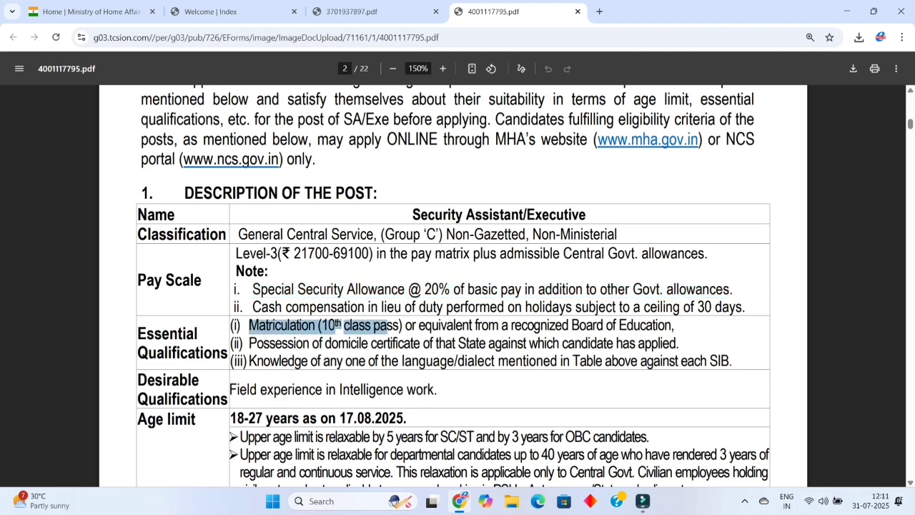
{"action": "left_click_drag", "start_coordinate": [138, 334], "coordinate": [227, 353]}
{"action": "left_click_drag", "start_coordinate": [249, 325], "coordinate": [673, 325]}
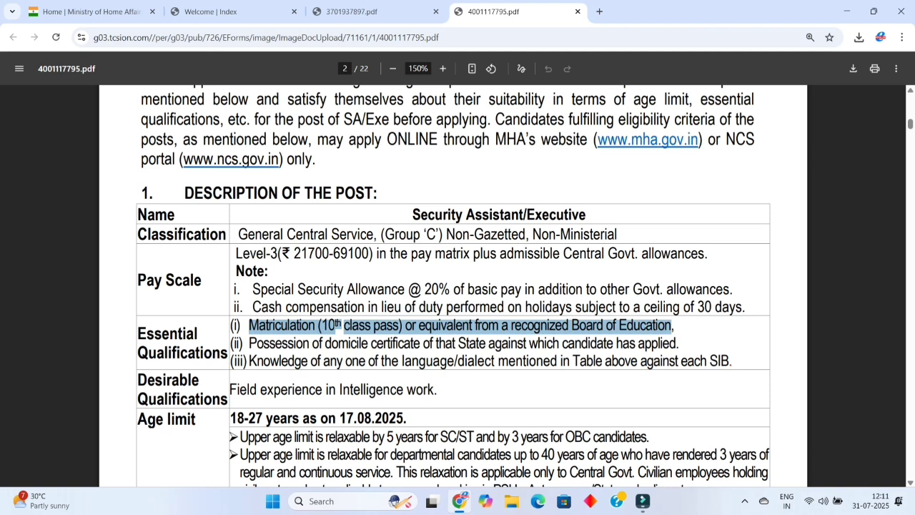
{"action": "left_click_drag", "start_coordinate": [249, 343], "coordinate": [679, 343]}
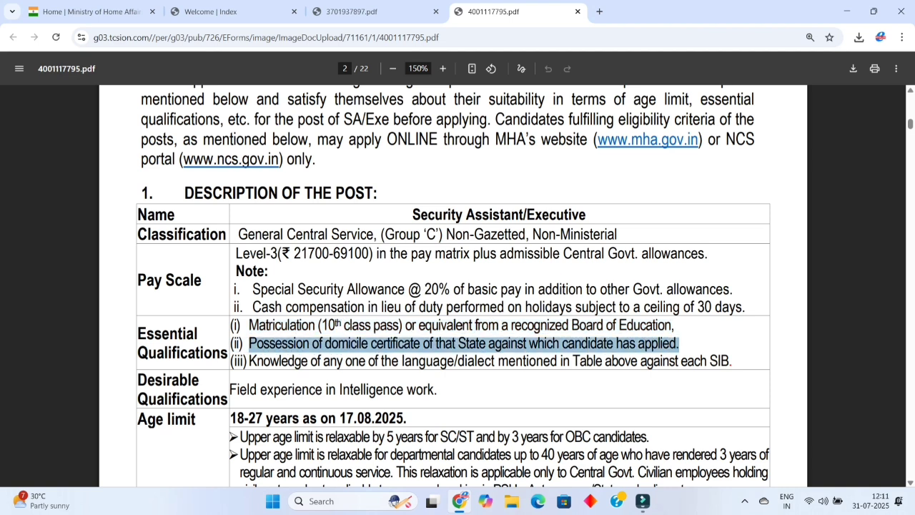
{"action": "left_click_drag", "start_coordinate": [229, 390], "coordinate": [439, 361]}
{"action": "left_click", "coordinate": [439, 360]}
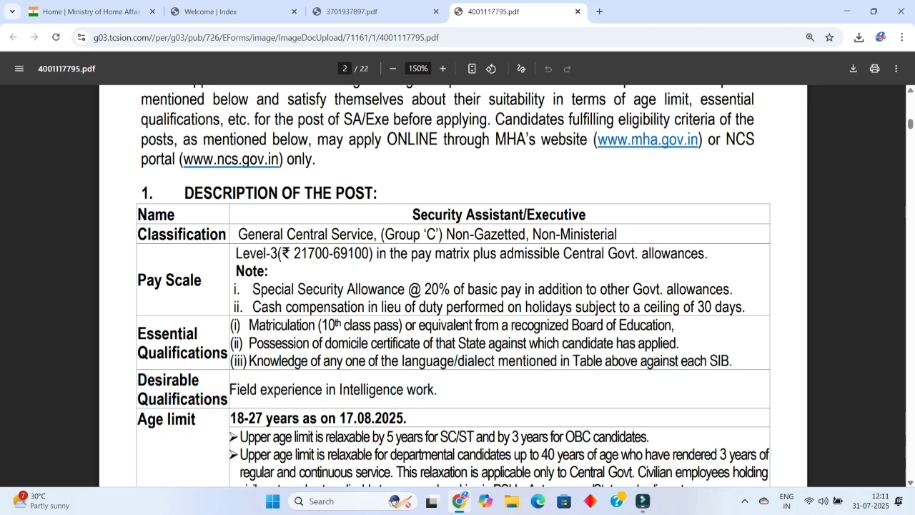
{"action": "left_click_drag", "start_coordinate": [230, 390], "coordinate": [437, 390]}
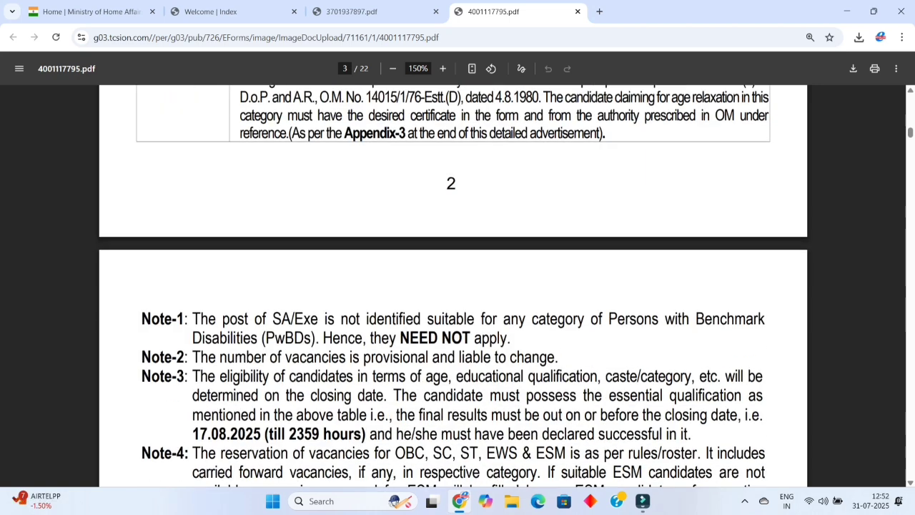
Scroll through the Scheme of Examination and Centre/City tables, then return to the application form's welcome tab.
{"action": "scroll", "coordinate": [454, 286], "scroll_direction": "down", "scroll_amount": 2}
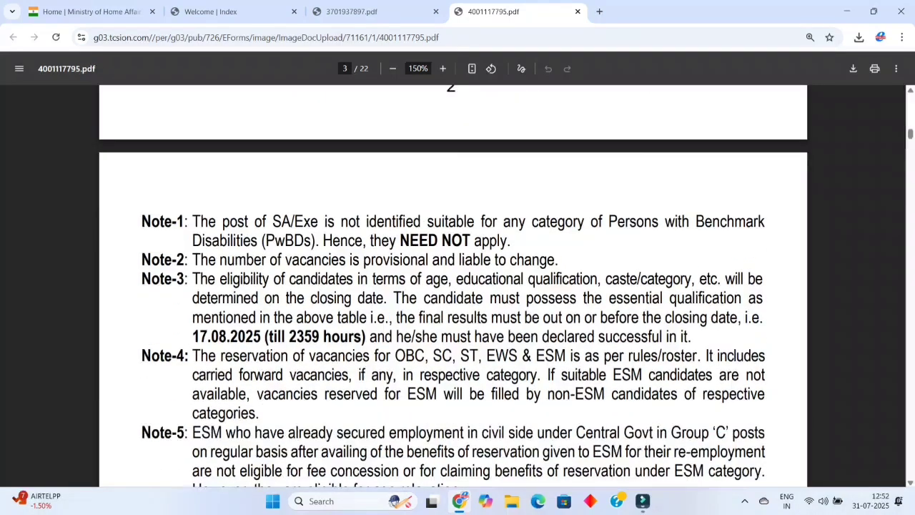
{"action": "scroll", "coordinate": [453, 286], "scroll_direction": "down", "scroll_amount": 9}
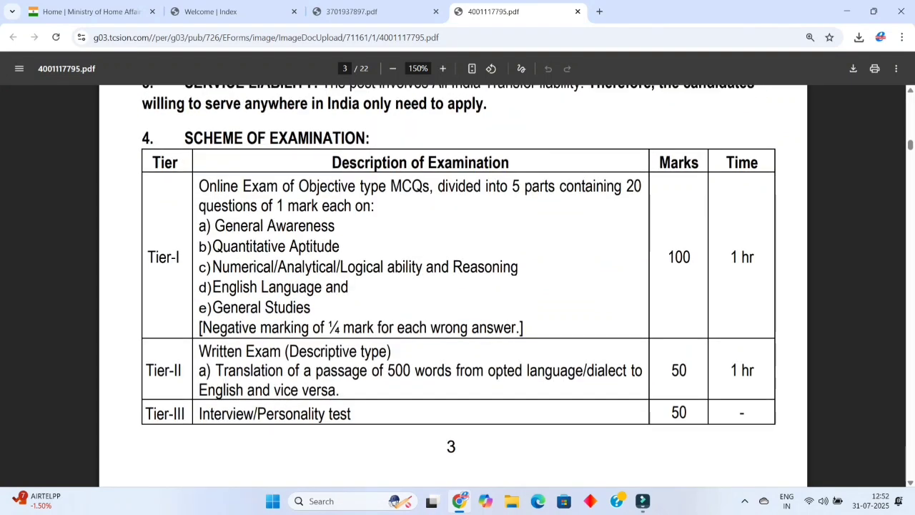
{"action": "scroll", "coordinate": [453, 286], "scroll_direction": "down", "scroll_amount": 7}
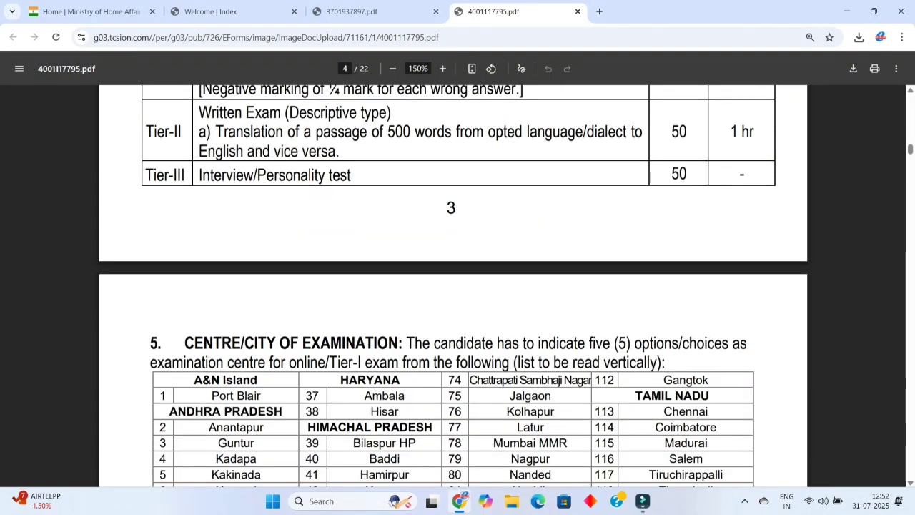
{"action": "scroll", "coordinate": [454, 286], "scroll_direction": "down", "scroll_amount": 4}
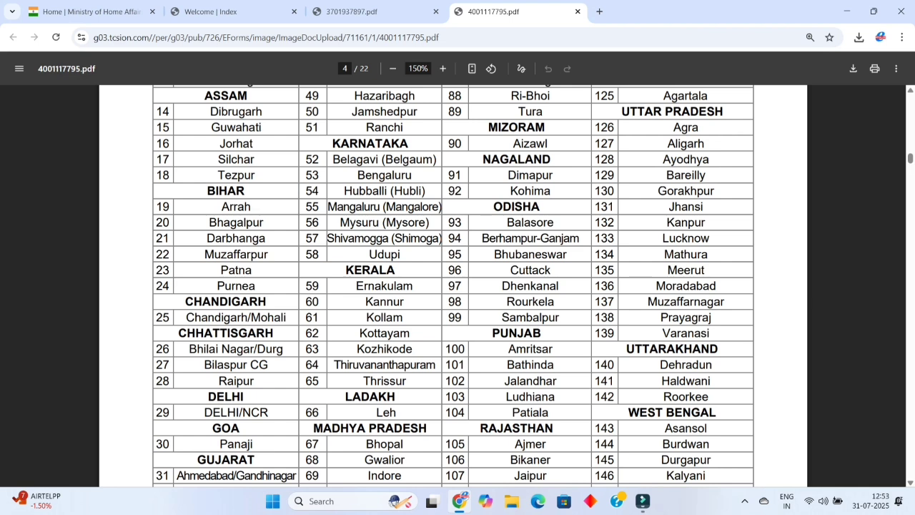
{"action": "key", "text": "ctrl+2"}
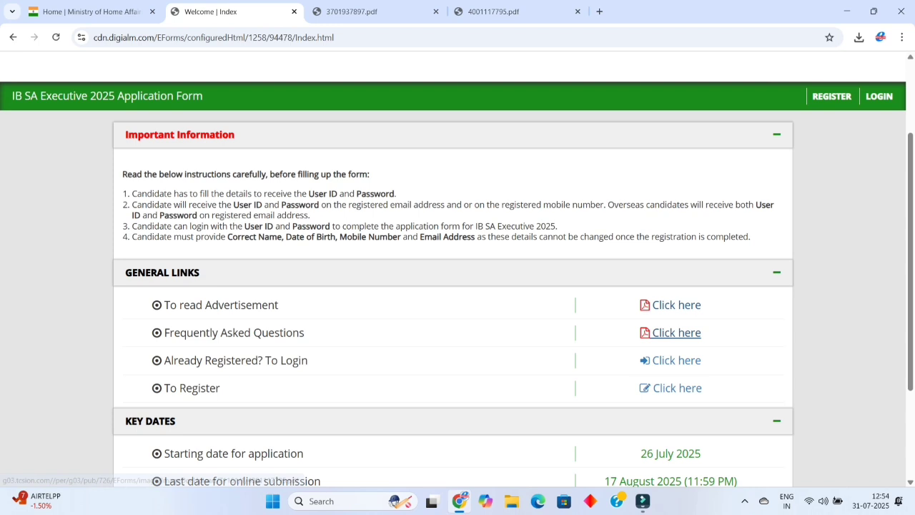
Open the new-candidate registration page and scroll down to the empty sign-up form.
{"action": "left_click", "coordinate": [677, 389]}
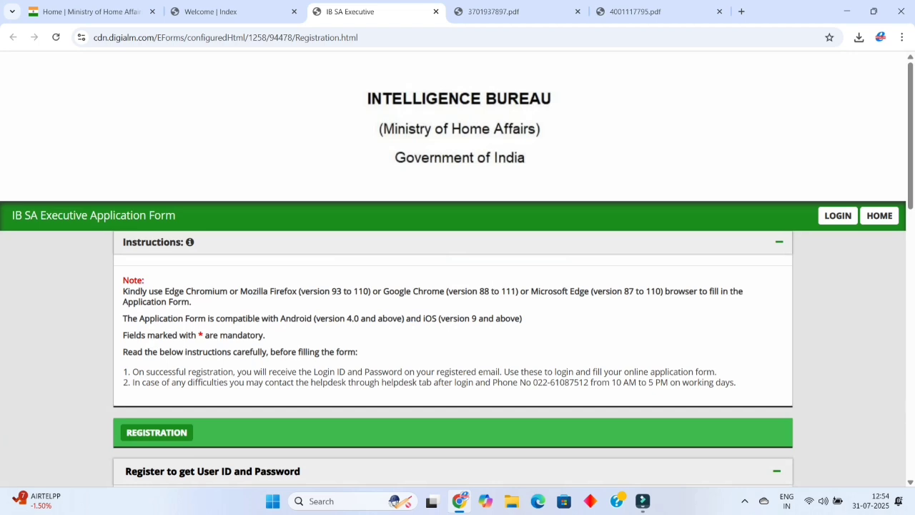
{"action": "scroll", "coordinate": [458, 286], "scroll_direction": "down", "scroll_amount": 4}
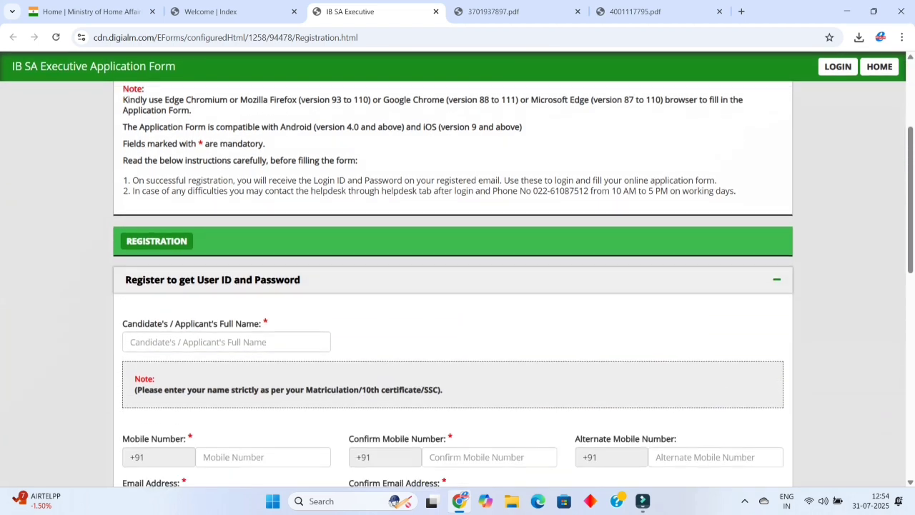
{"action": "scroll", "coordinate": [457, 286], "scroll_direction": "down", "scroll_amount": 1}
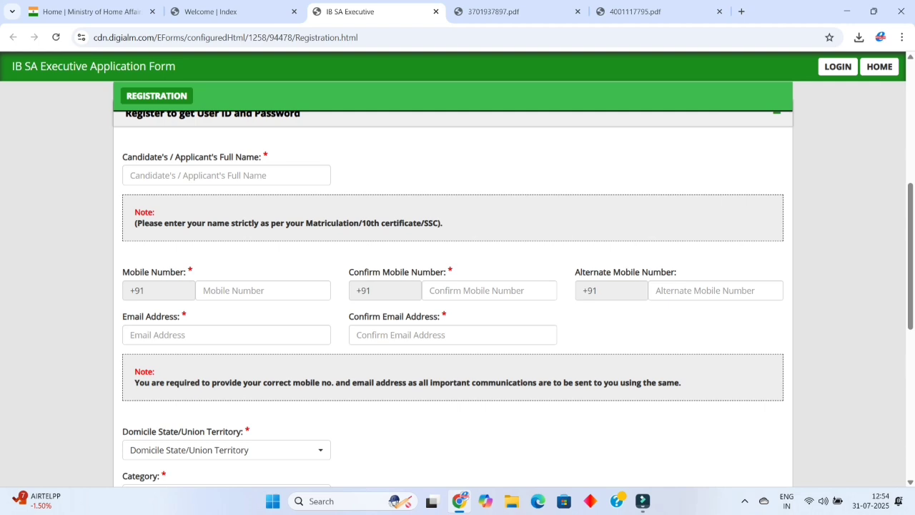
{"action": "scroll", "coordinate": [457, 286], "scroll_direction": "down", "scroll_amount": 1}
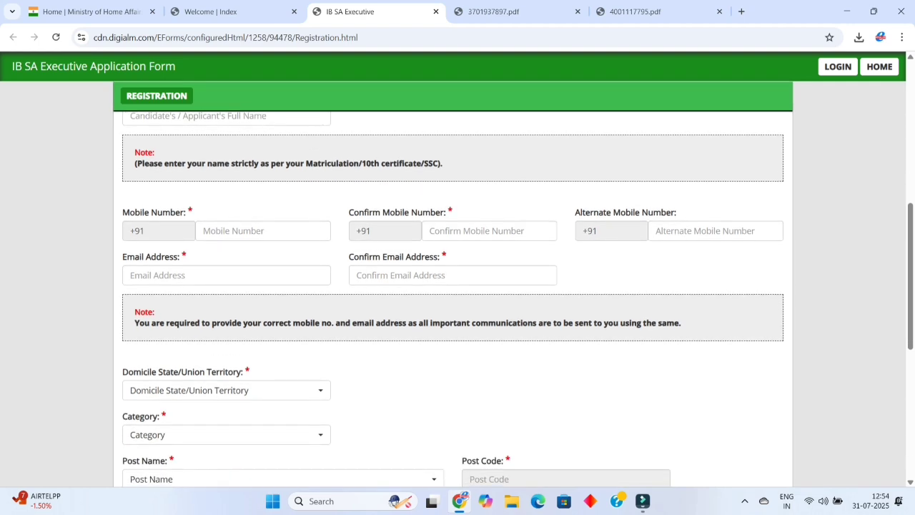
{"action": "scroll", "coordinate": [458, 286], "scroll_direction": "down", "scroll_amount": 2}
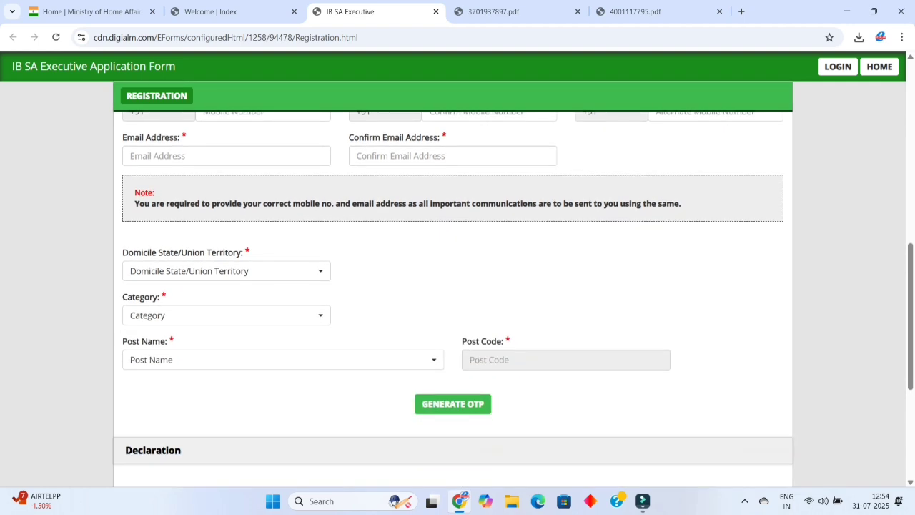
Set the domicile state to Kerala and the SIB to Trivandrum.
{"action": "left_click", "coordinate": [226, 271]}
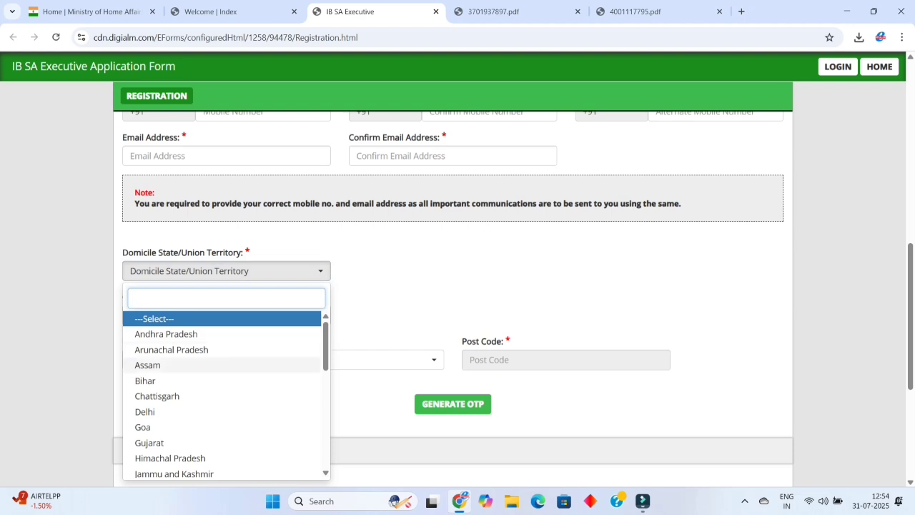
{"action": "scroll", "coordinate": [164, 367], "scroll_direction": "down", "scroll_amount": 2}
{"action": "left_click", "coordinate": [165, 401]}
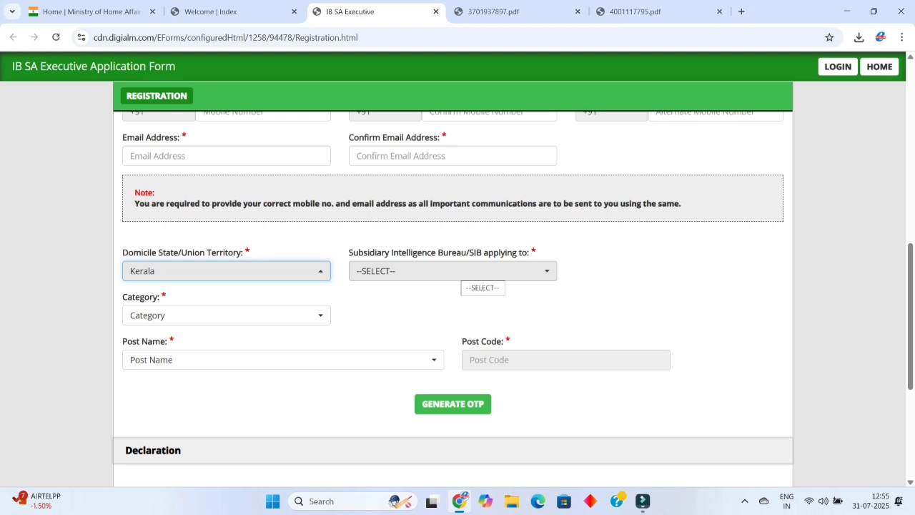
{"action": "left_click", "coordinate": [461, 271]}
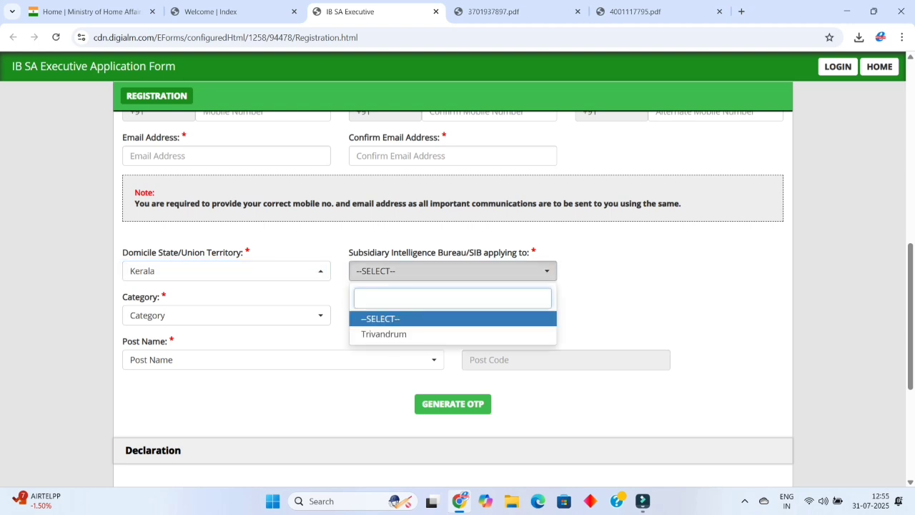
{"action": "key", "text": "Down"}
{"action": "key", "text": "Return"}
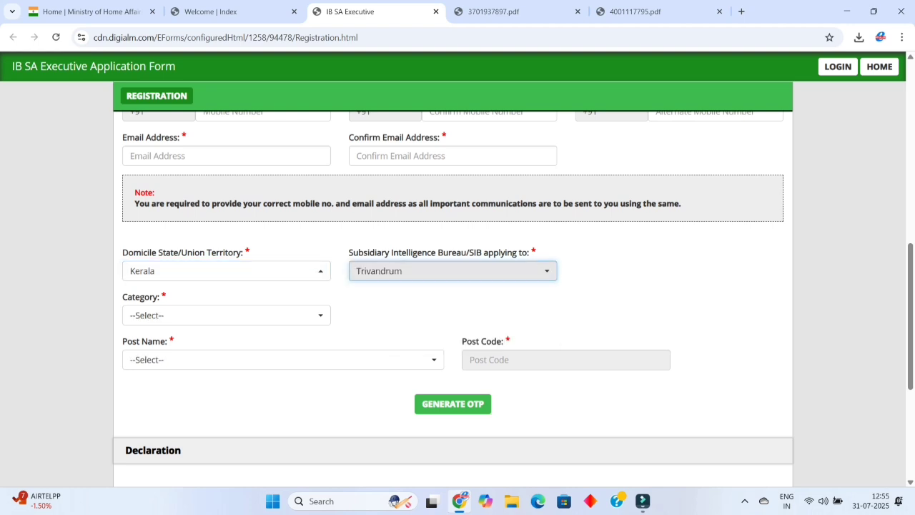
Set the category to UR and the post name to SECURITY ASSISTANT/EXECUTIVE.
{"action": "left_click", "coordinate": [226, 316]}
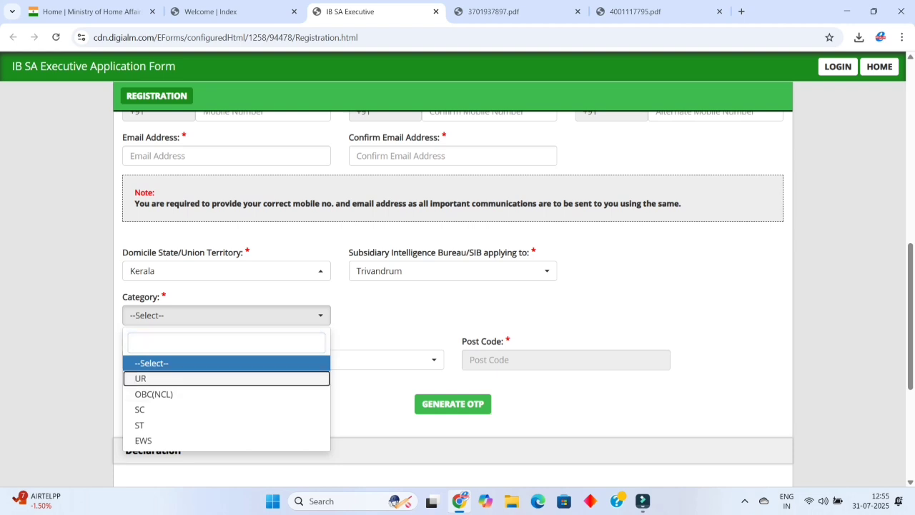
{"action": "left_click", "coordinate": [140, 378]}
{"action": "key", "text": "Tab"}
{"action": "key", "text": "Return"}
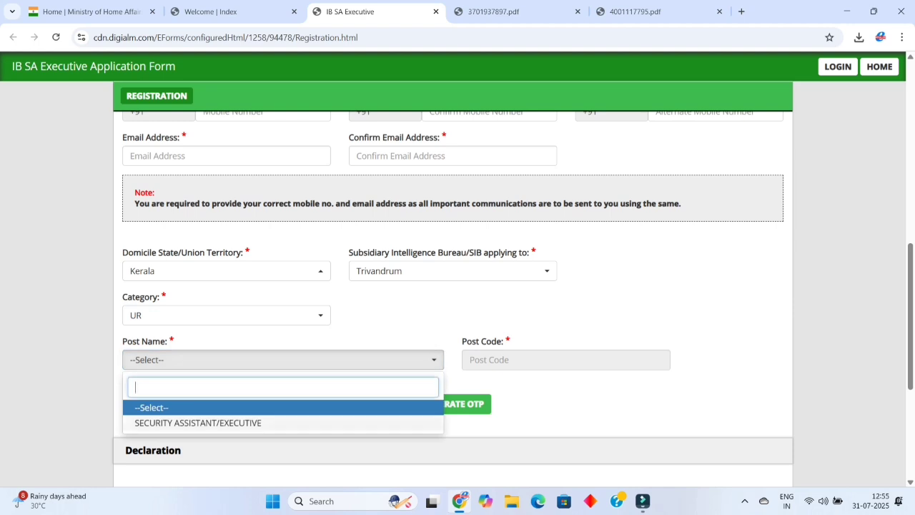
{"action": "key", "text": "Down"}
{"action": "key", "text": "Return"}
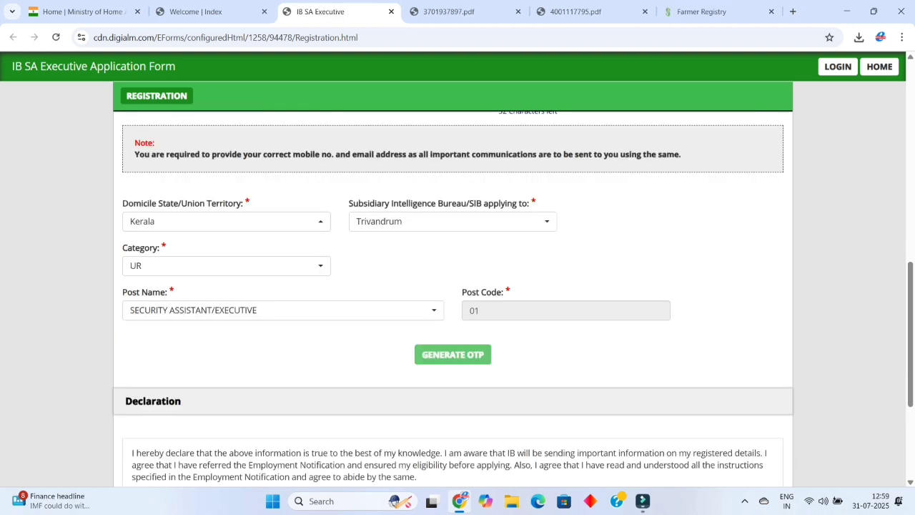
{"action": "scroll", "coordinate": [458, 300], "scroll_direction": "down", "scroll_amount": 1}
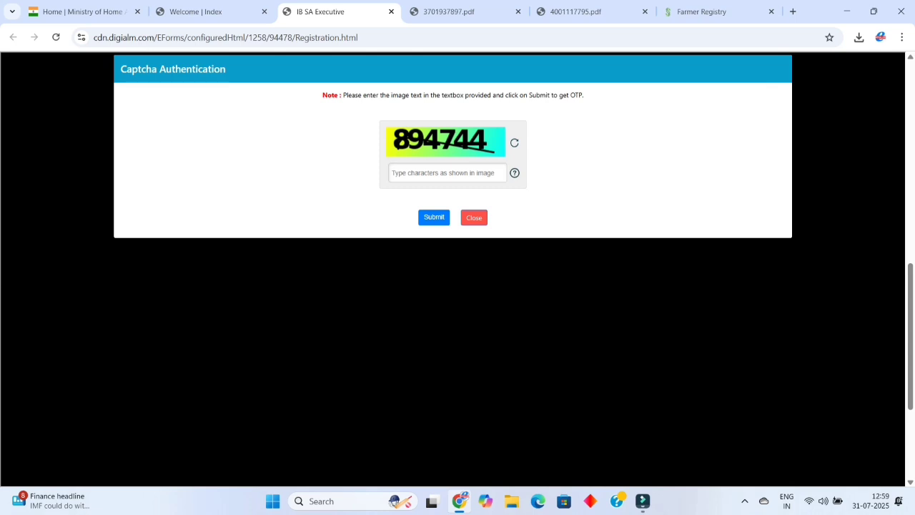
Submit the captcha to receive OTPs, then enter and validate the mobile OTP.
{"action": "key", "text": "Return"}
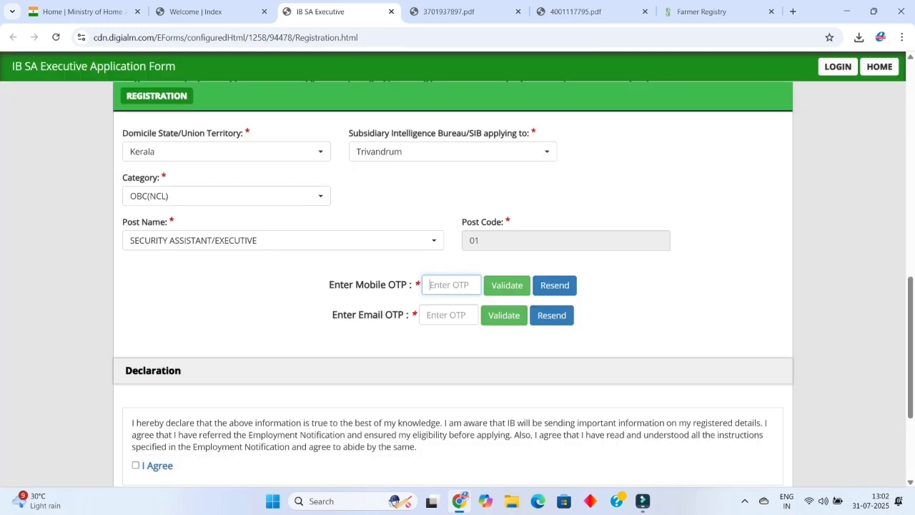
{"action": "key", "text": "Tab"}
{"action": "key", "text": "Return"}
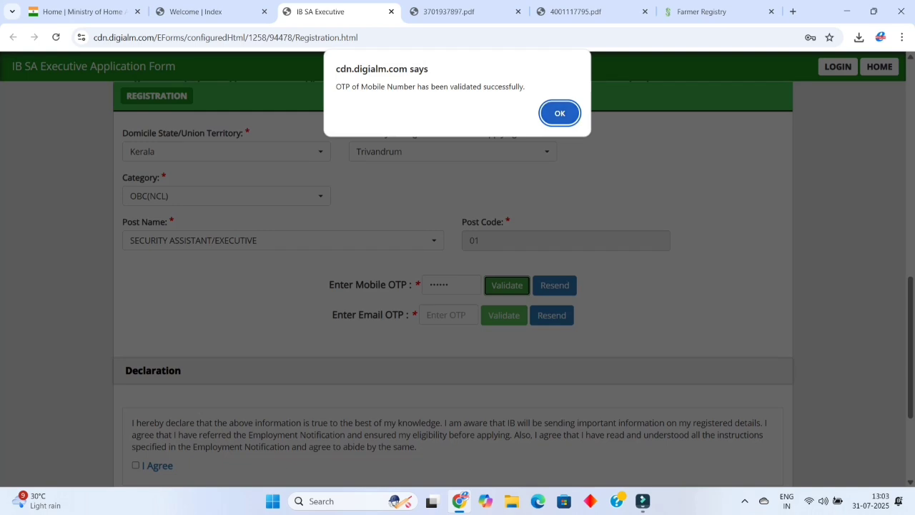
{"action": "key", "text": "Return"}
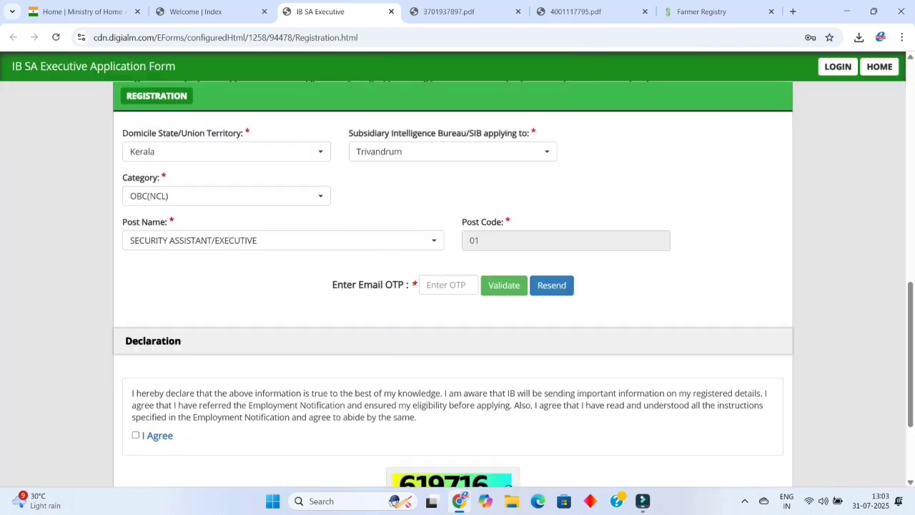
Paste and validate the email OTP, dismissing the success message.
{"action": "key", "text": "ctrl+v"}
{"action": "key", "text": "Tab"}
{"action": "key", "text": "Return"}
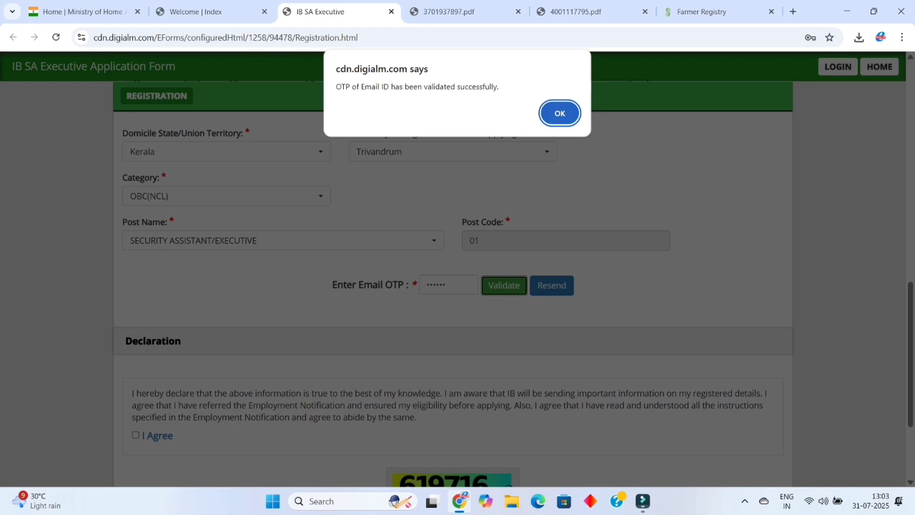
{"action": "key", "text": "Return"}
{"action": "scroll", "coordinate": [458, 286], "scroll_direction": "down", "scroll_amount": 2}
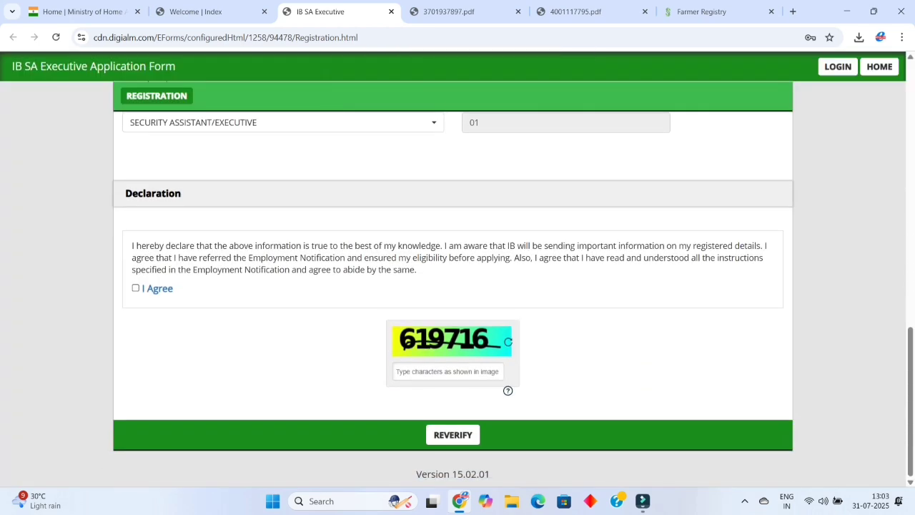
Agree to the declaration, enter the captcha, and re-verify the registration details.
{"action": "left_click", "coordinate": [135, 288]}
{"action": "left_click", "coordinate": [448, 371]}
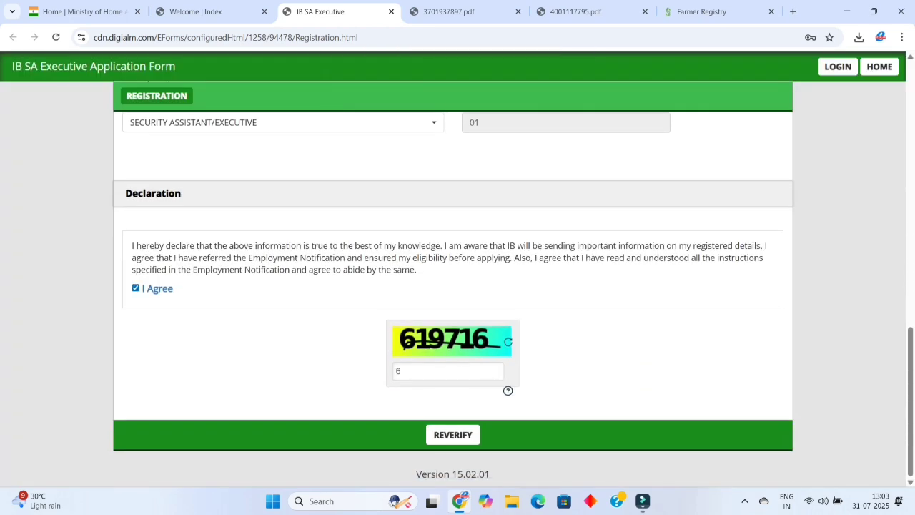
{"action": "key", "text": "Tab"}
{"action": "key", "text": "Return"}
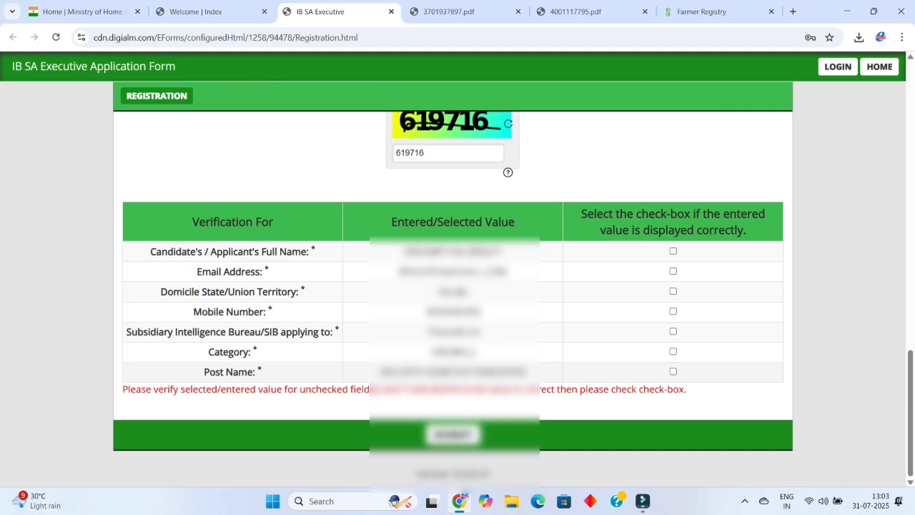
Confirm name, email, domicile, mobile, SIB, category and post name as correct, then submit.
{"action": "key", "text": "space"}
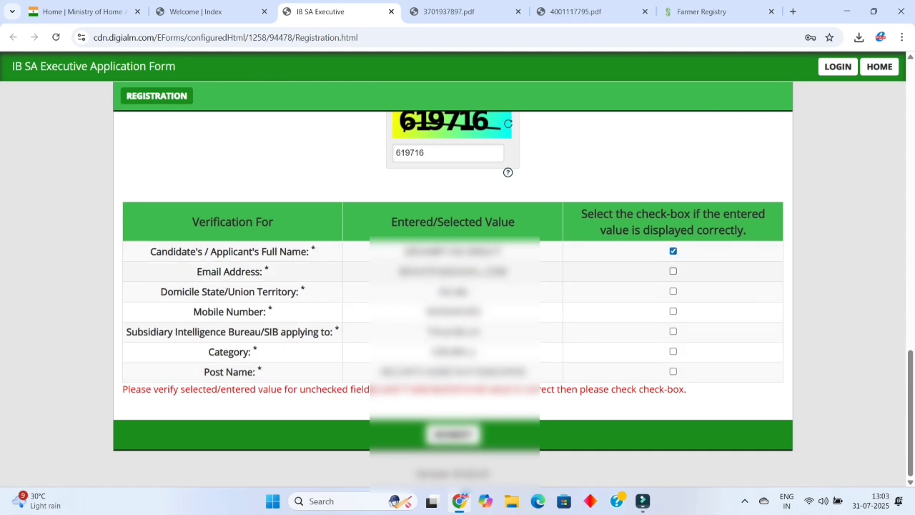
{"action": "left_click", "coordinate": [673, 271]}
{"action": "left_click", "coordinate": [673, 291]}
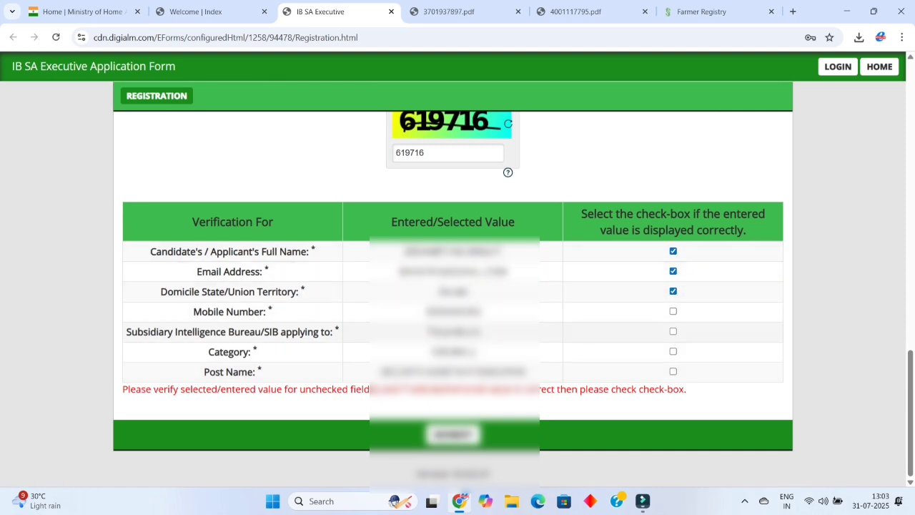
{"action": "left_click", "coordinate": [673, 331]}
{"action": "left_click", "coordinate": [673, 311]}
{"action": "left_click", "coordinate": [672, 351]}
{"action": "left_click", "coordinate": [673, 371]}
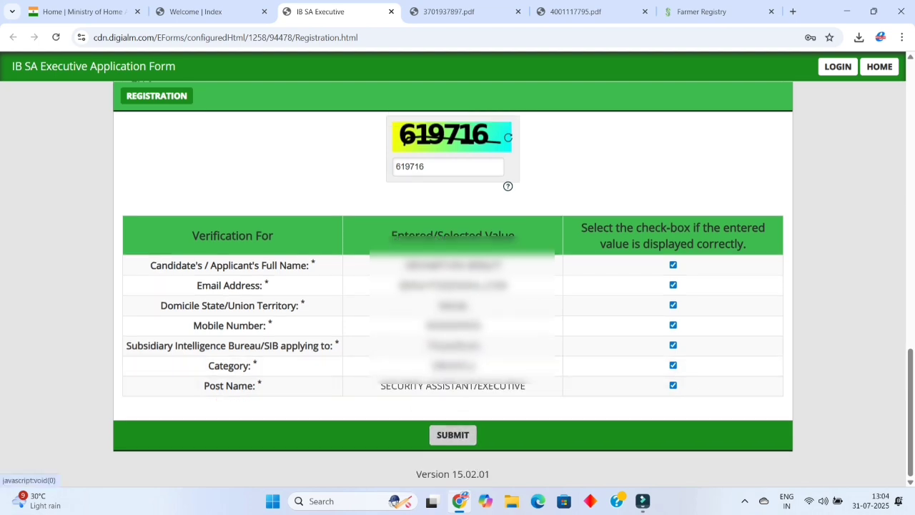
{"action": "left_click", "coordinate": [452, 435]}
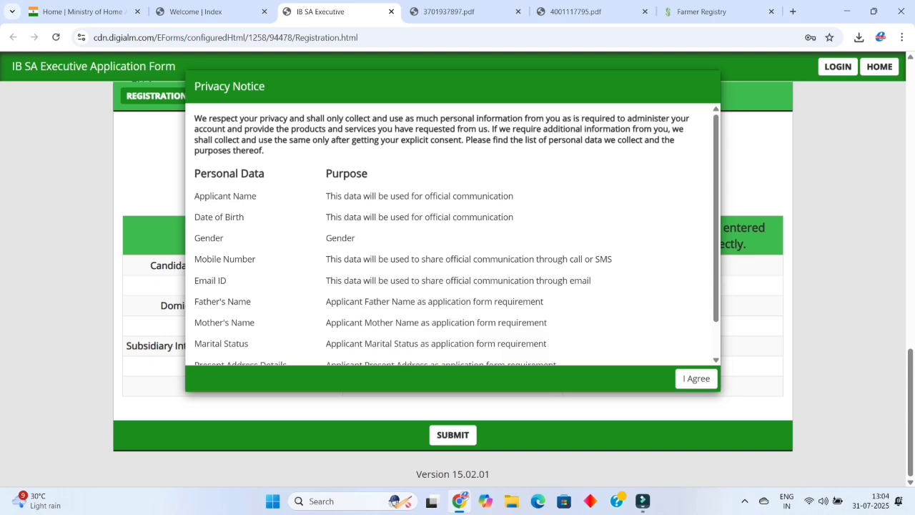
Accept the privacy notice, confirm the final registration submission, and decline saving the password.
{"action": "scroll", "coordinate": [457, 236], "scroll_direction": "down", "scroll_amount": 1}
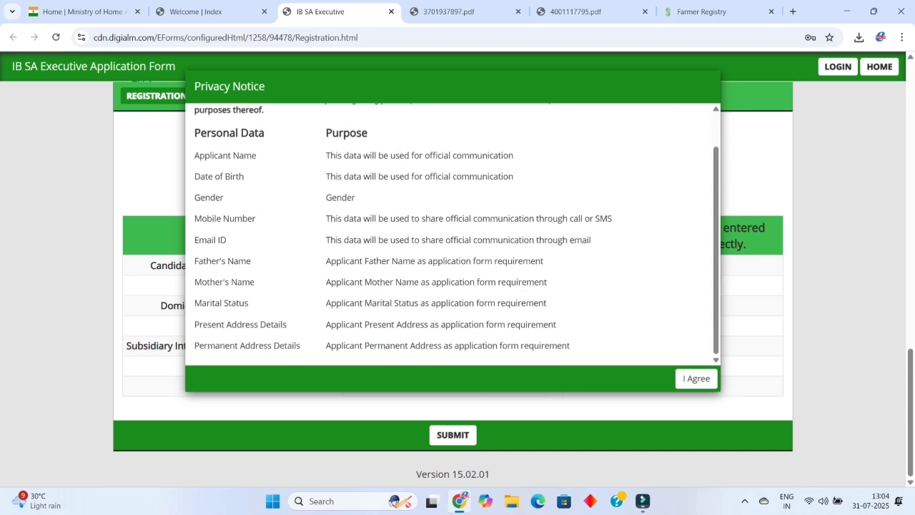
{"action": "scroll", "coordinate": [456, 236], "scroll_direction": "up", "scroll_amount": 1}
{"action": "left_click", "coordinate": [695, 378]}
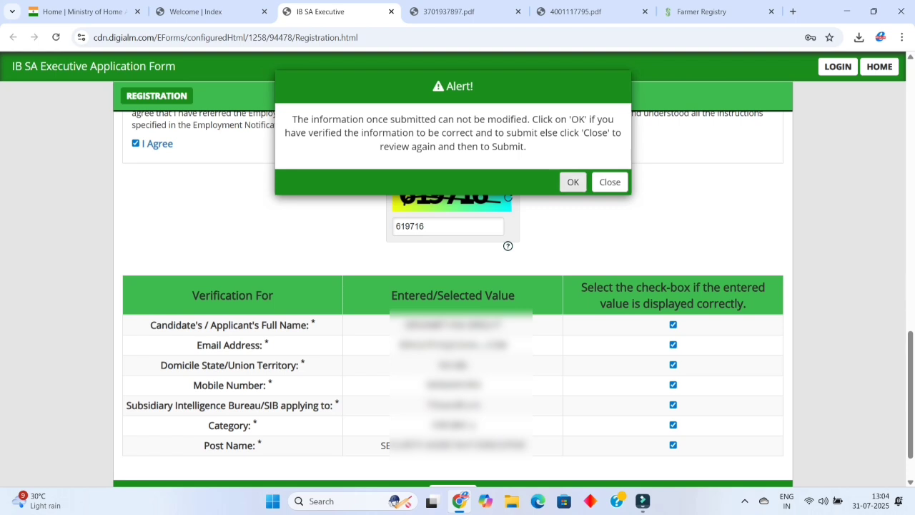
{"action": "left_click", "coordinate": [573, 182]}
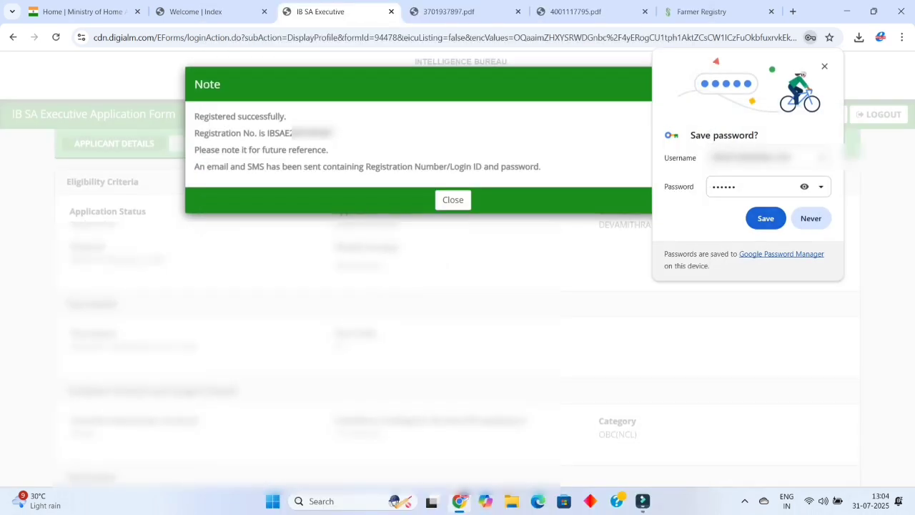
{"action": "key", "text": "Escape"}
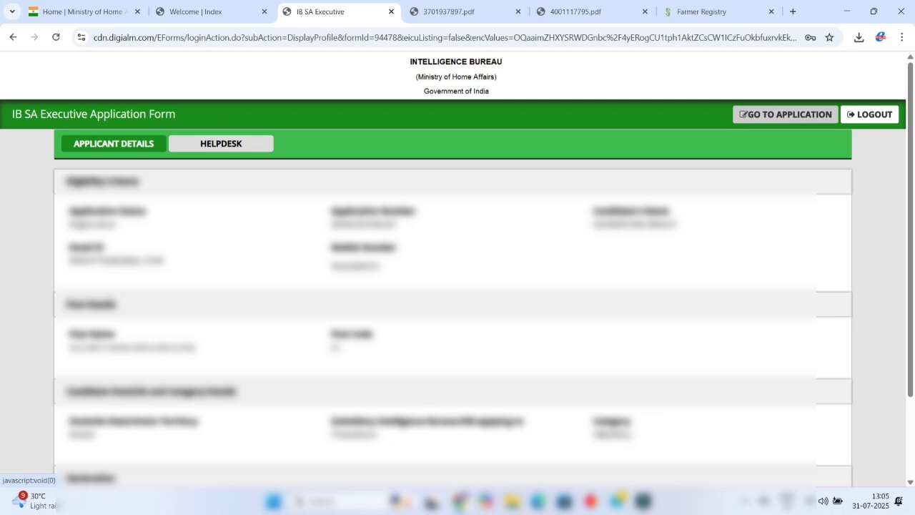
{"action": "left_click", "coordinate": [785, 114]}
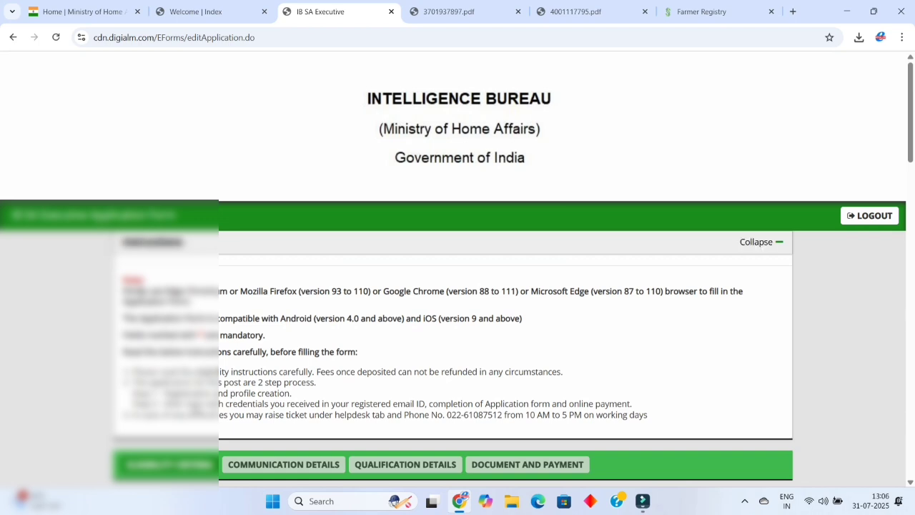
{"action": "scroll", "coordinate": [458, 286], "scroll_direction": "down", "scroll_amount": 4}
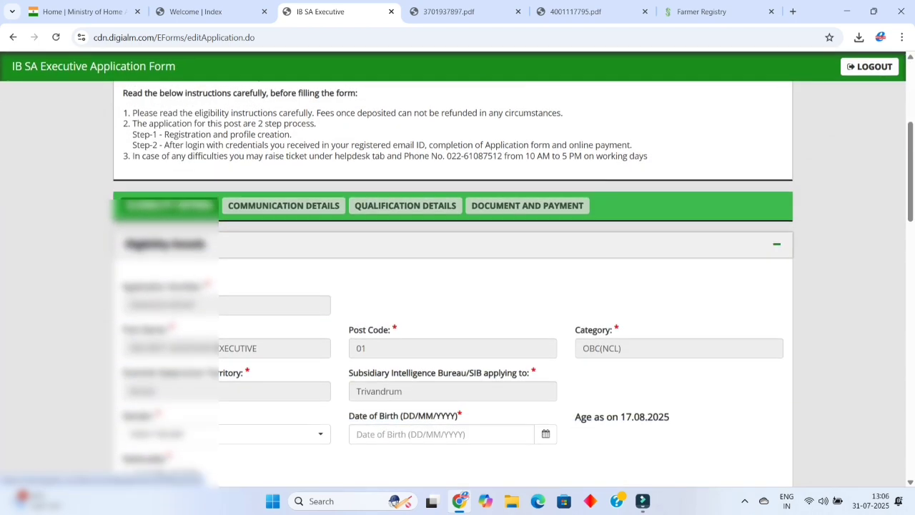
{"action": "scroll", "coordinate": [457, 286], "scroll_direction": "up", "scroll_amount": 3}
{"action": "scroll", "coordinate": [457, 286], "scroll_direction": "up", "scroll_amount": 2}
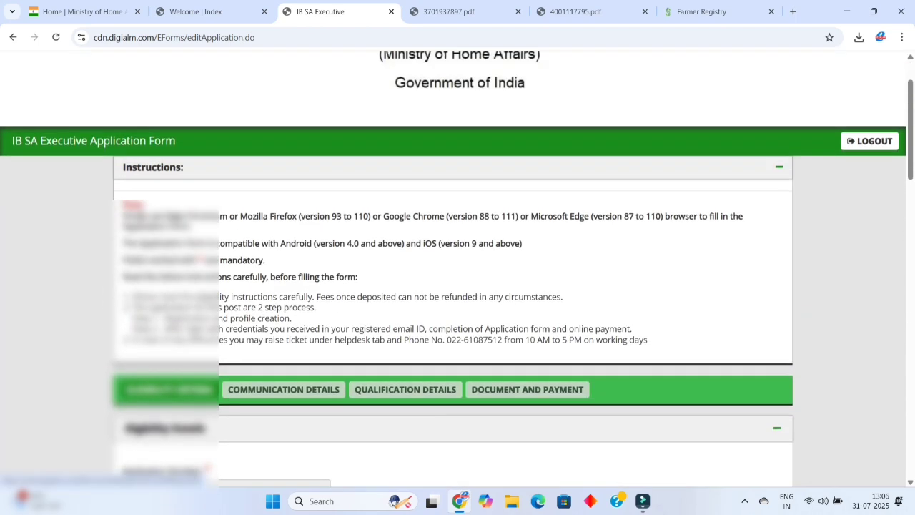
{"action": "scroll", "coordinate": [458, 286], "scroll_direction": "down", "scroll_amount": 3}
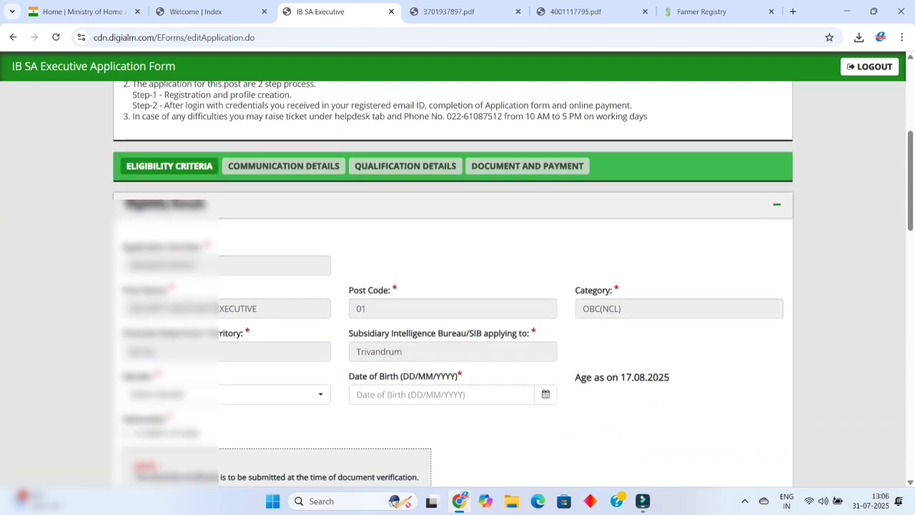
Set gender to Female, nationality to A citizen of India, and domicile certificate to Yes.
{"action": "scroll", "coordinate": [458, 286], "scroll_direction": "down", "scroll_amount": 2}
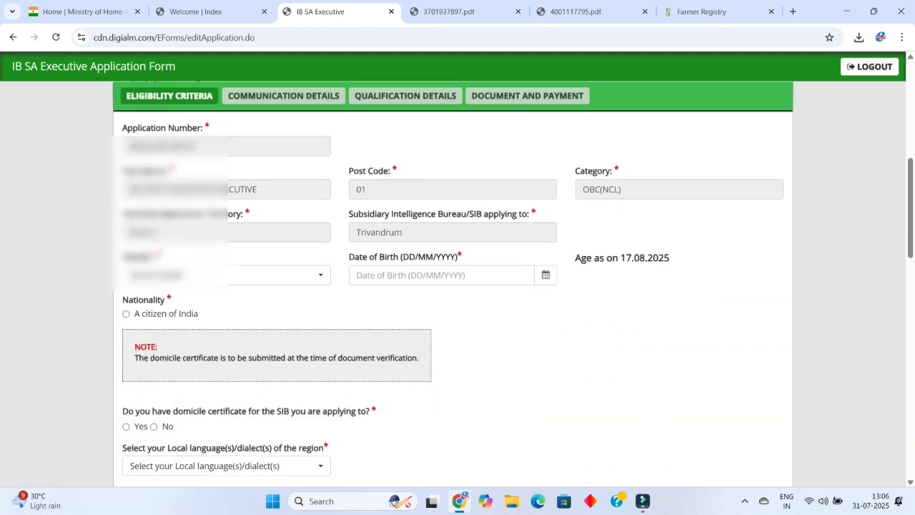
{"action": "left_click", "coordinate": [279, 275]}
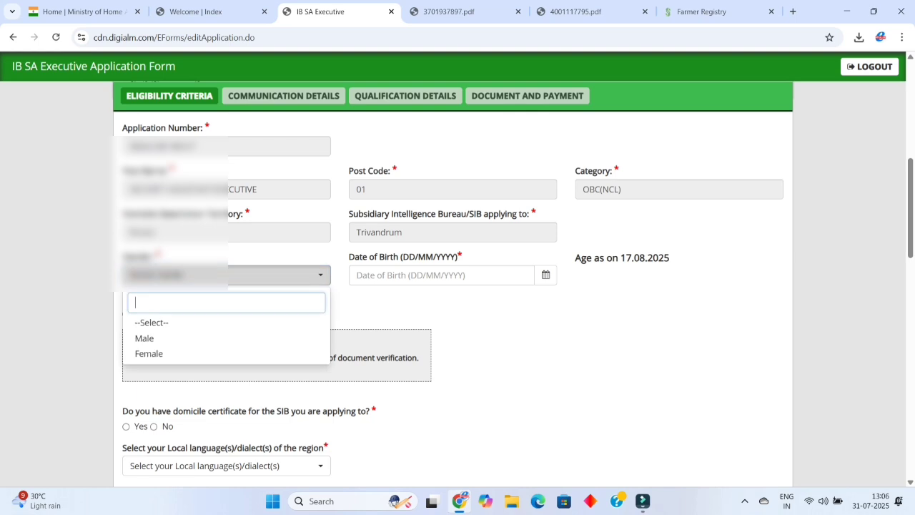
{"action": "key", "text": "Down"}
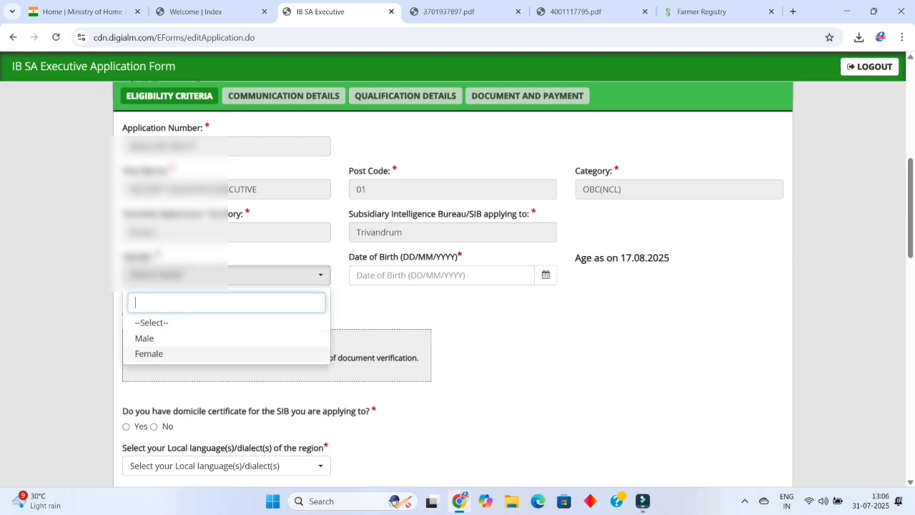
{"action": "key", "text": "Return"}
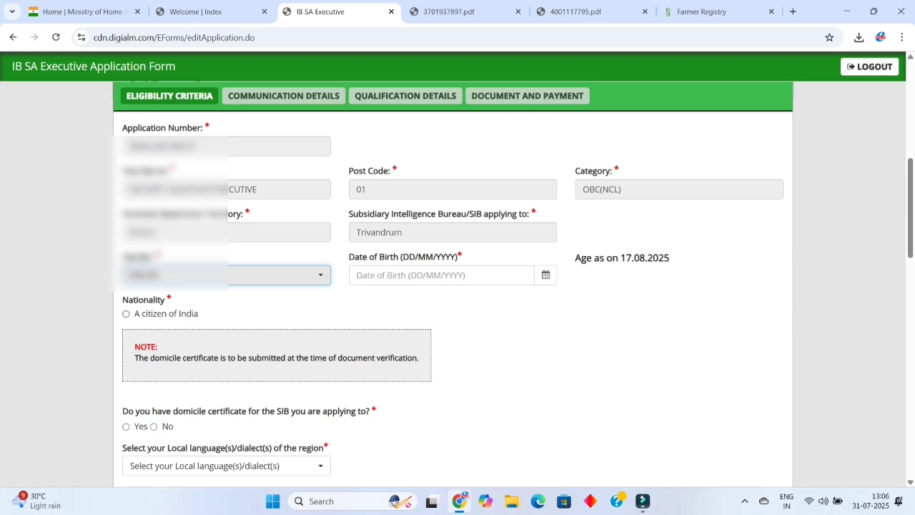
{"action": "key", "text": "Tab"}
{"action": "key", "text": "space"}
{"action": "scroll", "coordinate": [457, 286], "scroll_direction": "down", "scroll_amount": 1}
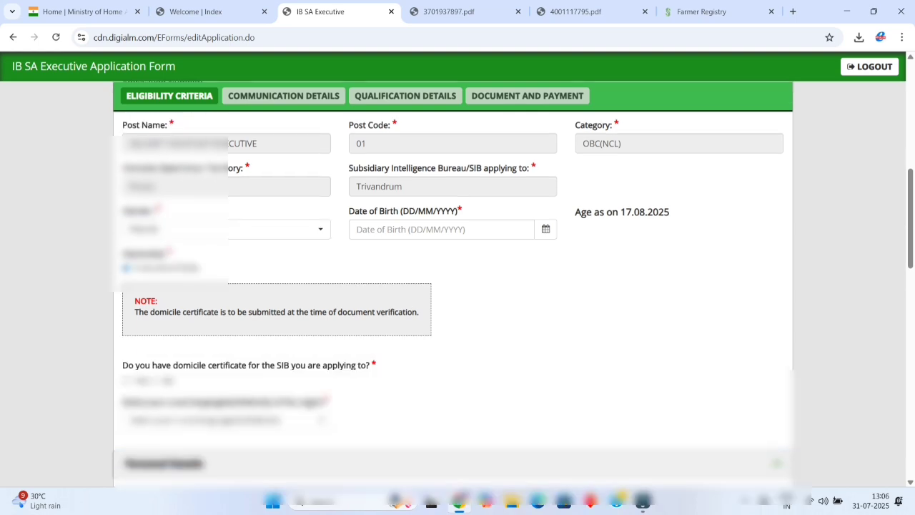
{"action": "scroll", "coordinate": [458, 286], "scroll_direction": "down", "scroll_amount": 3}
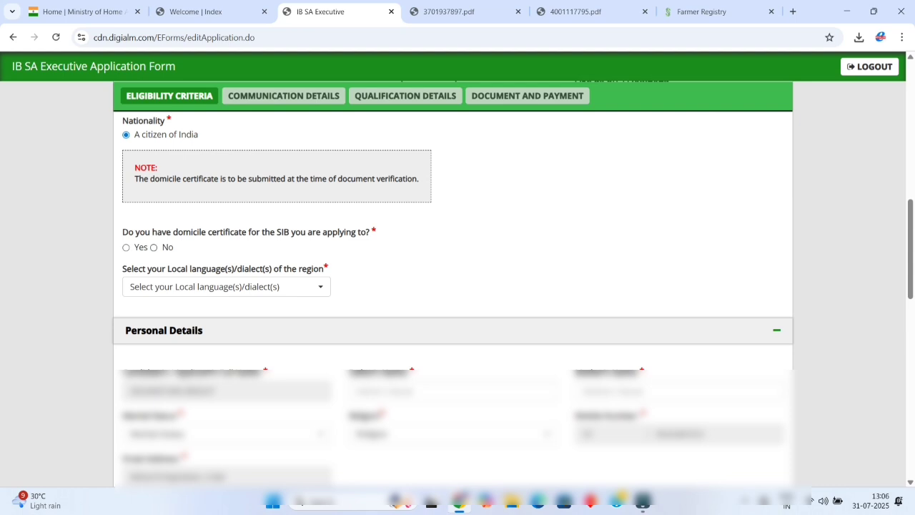
{"action": "key", "text": "Tab"}
{"action": "key", "text": "space"}
{"action": "key", "text": "Right"}
{"action": "key", "text": "Left"}
Select Malayalam as the local language.
{"action": "key", "text": "Tab"}
{"action": "key", "text": "Return"}
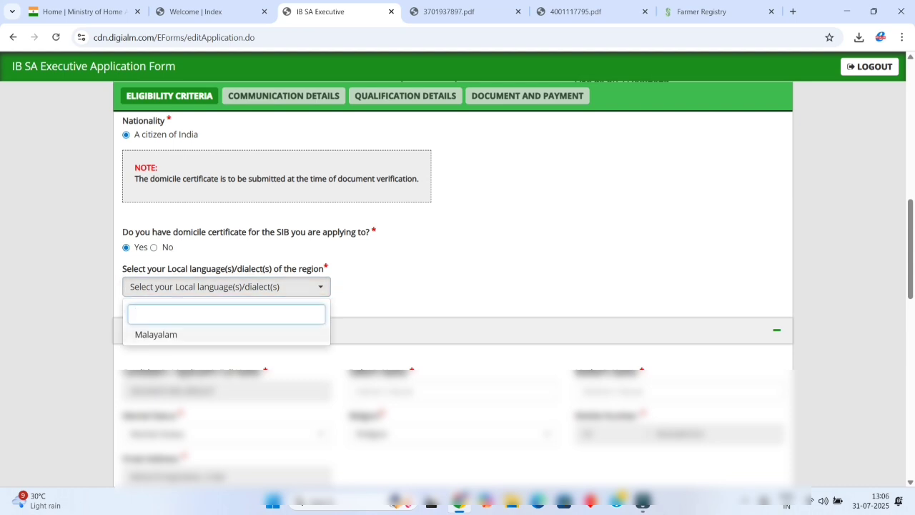
{"action": "key", "text": "Down"}
{"action": "key", "text": "Return"}
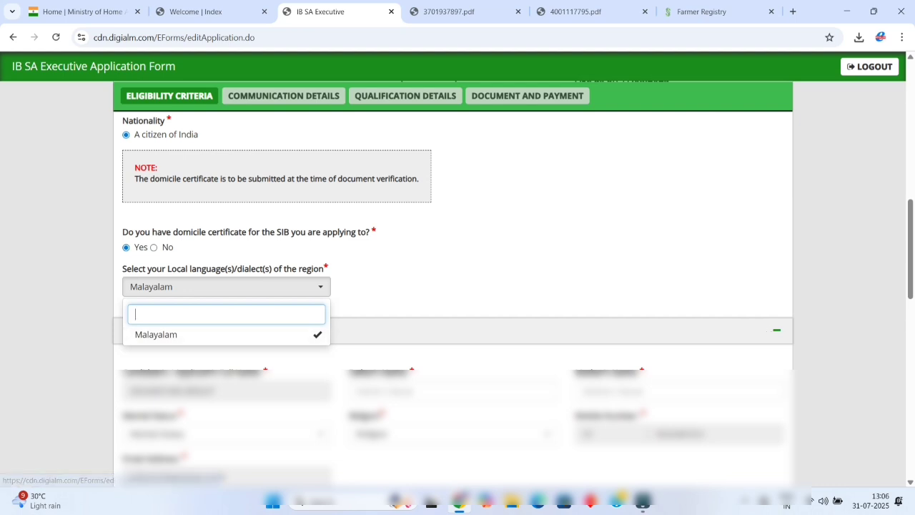
{"action": "left_click", "coordinate": [214, 335]}
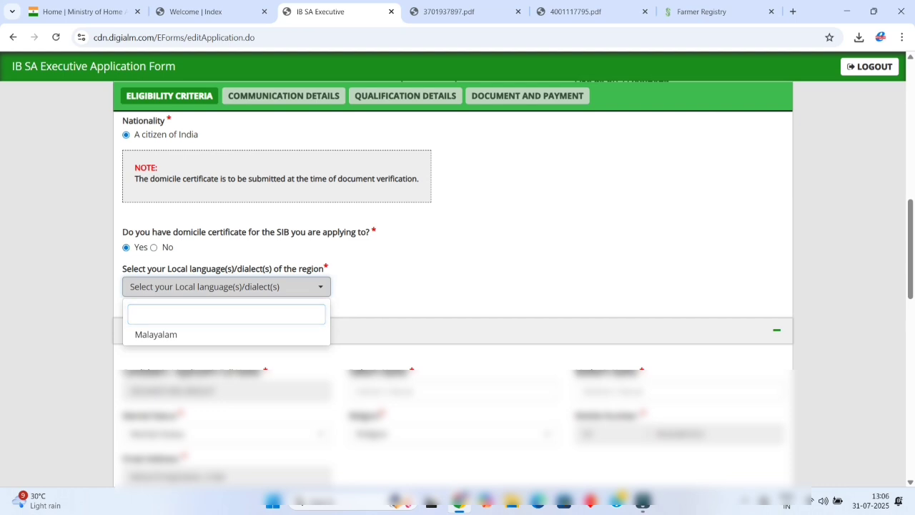
{"action": "key", "text": "Escape"}
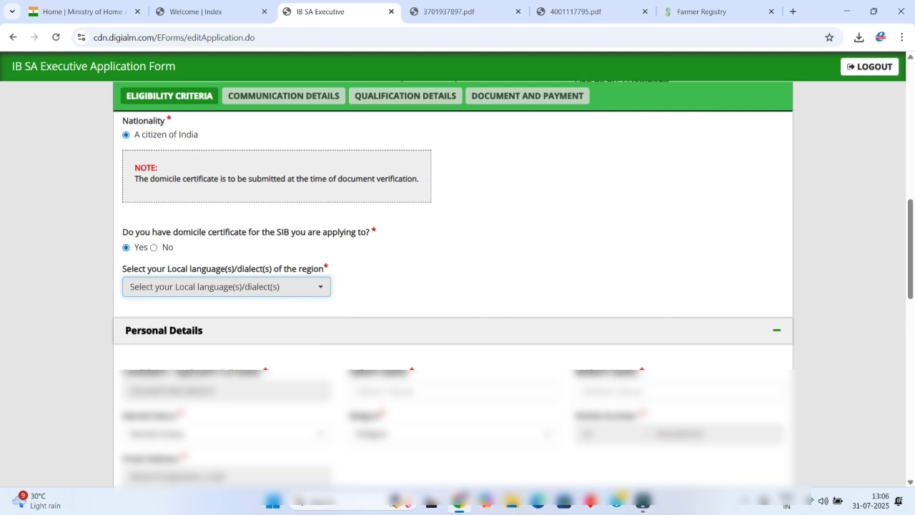
{"action": "key", "text": "Return"}
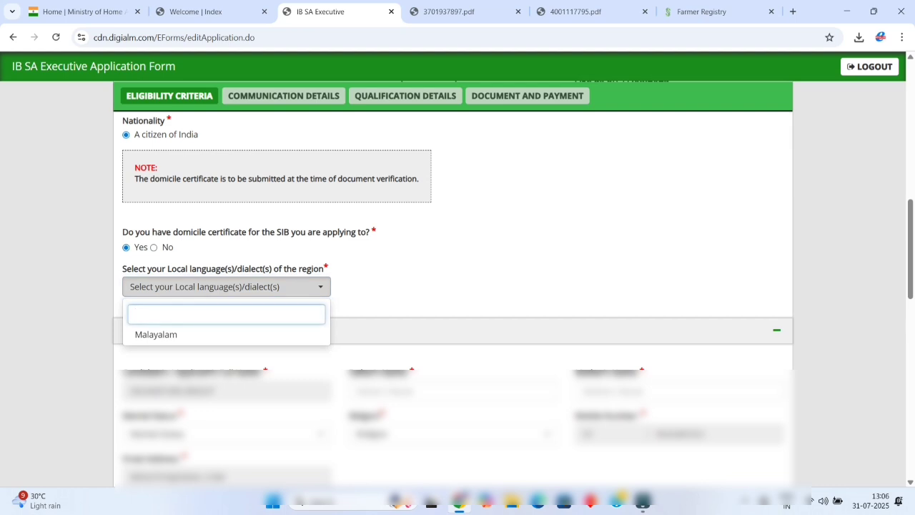
{"action": "key", "text": "Down"}
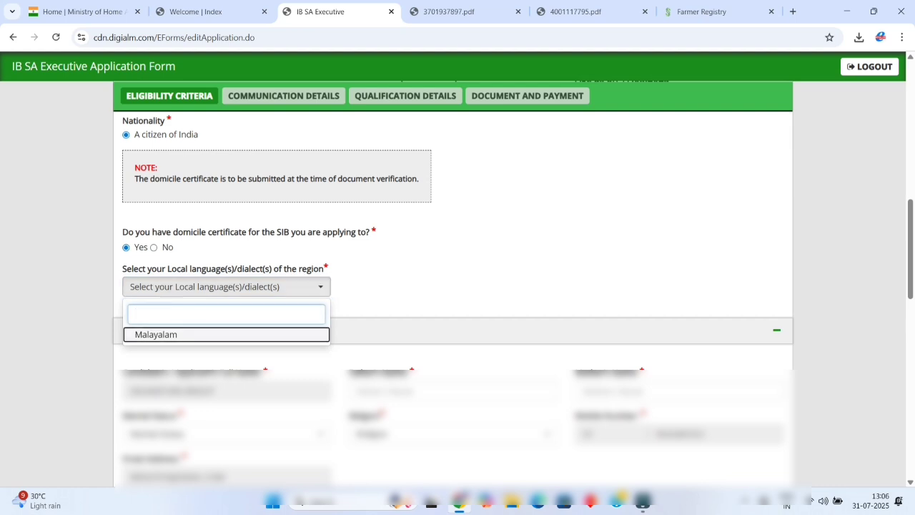
{"action": "key", "text": "Return"}
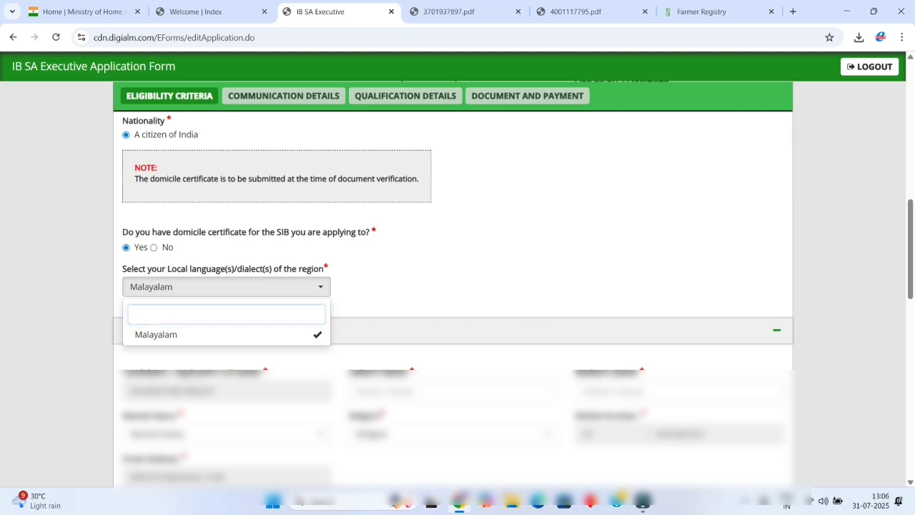
{"action": "key", "text": "Escape"}
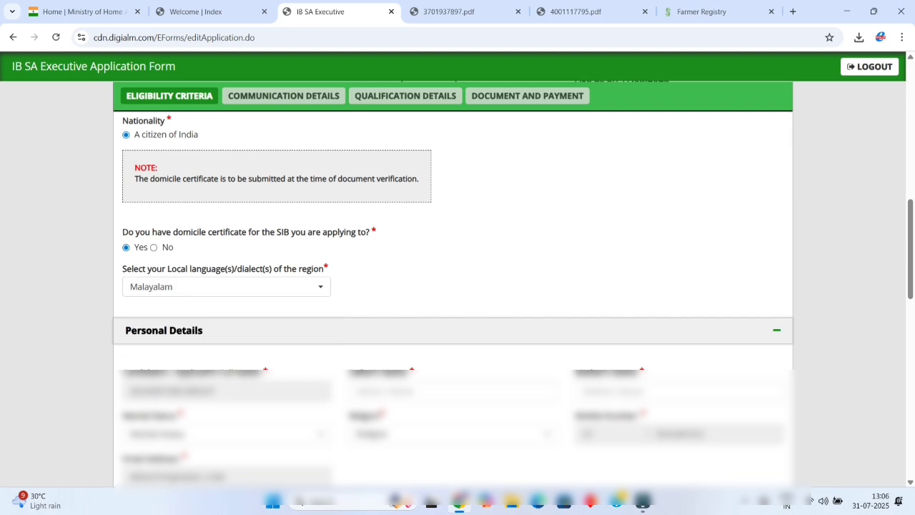
Set marital status to Unmarried, leaving the religion choice unchanged.
{"action": "scroll", "coordinate": [453, 286], "scroll_direction": "down", "scroll_amount": 2}
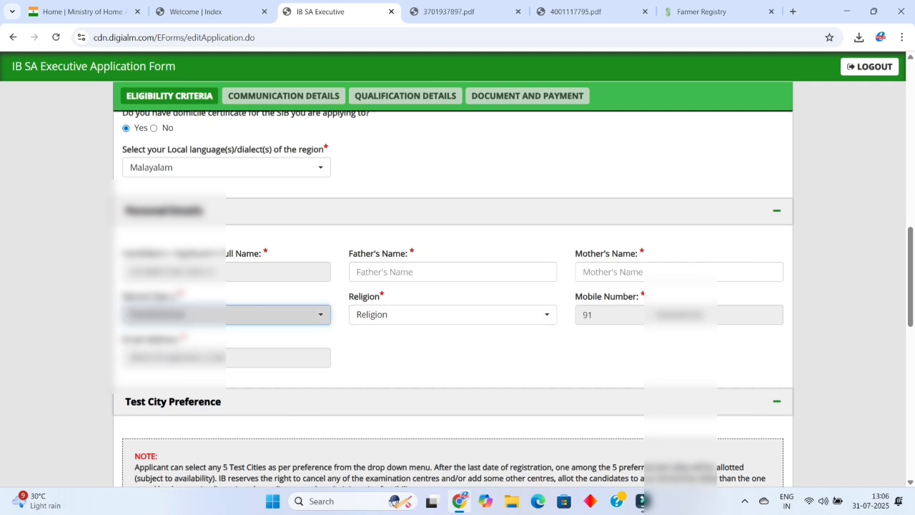
{"action": "left_click", "coordinate": [226, 315]}
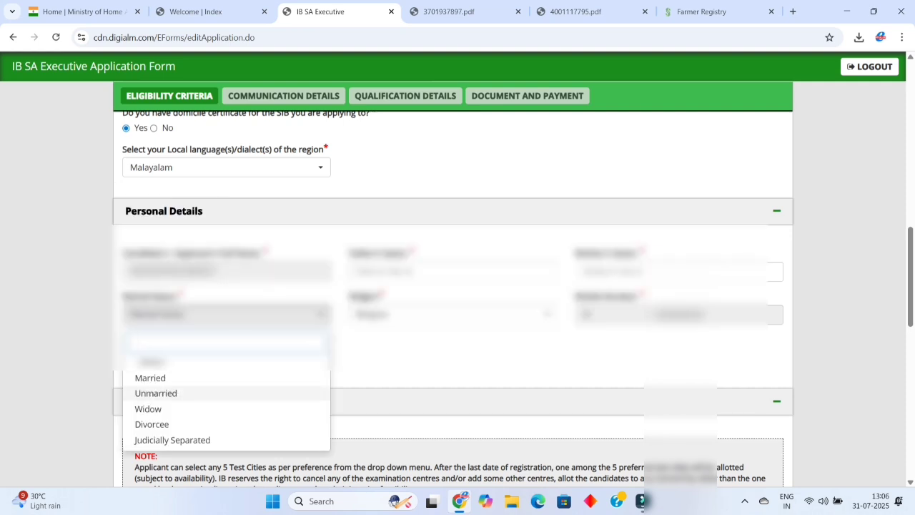
{"action": "left_click", "coordinate": [156, 393]}
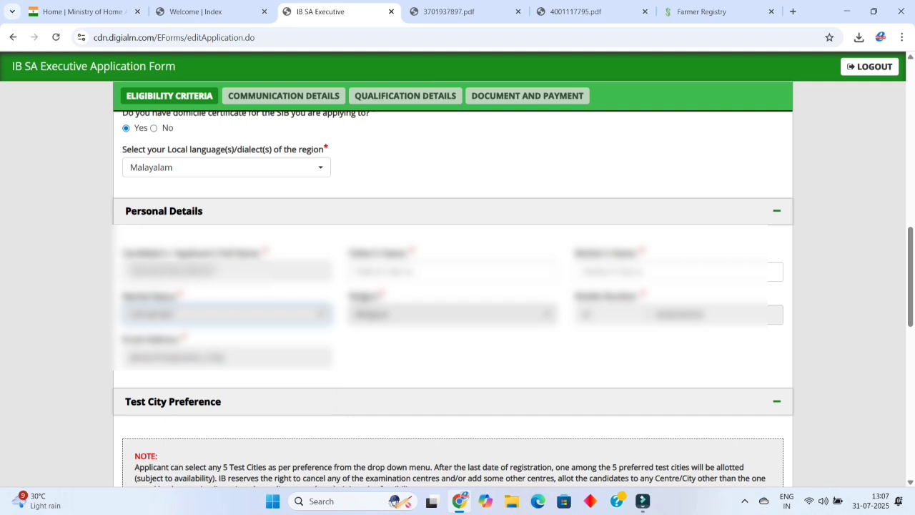
{"action": "left_click", "coordinate": [453, 314]}
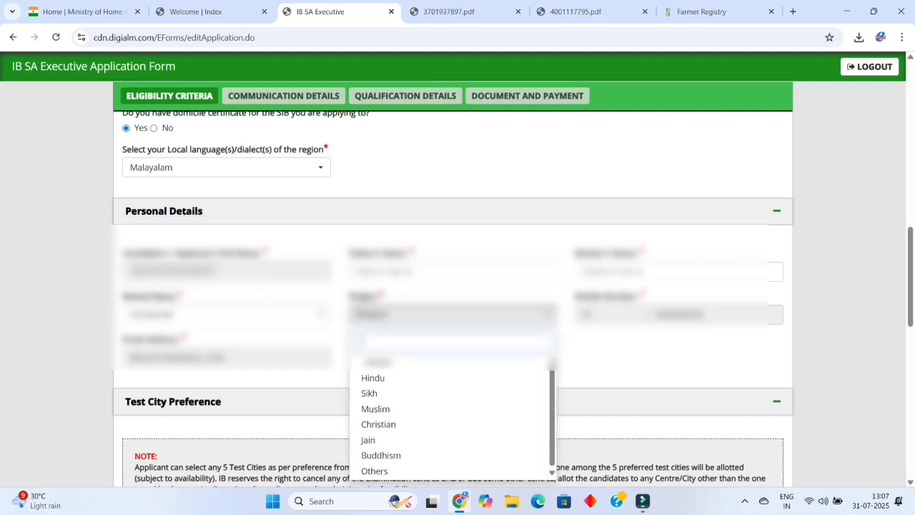
{"action": "key", "text": "Escape"}
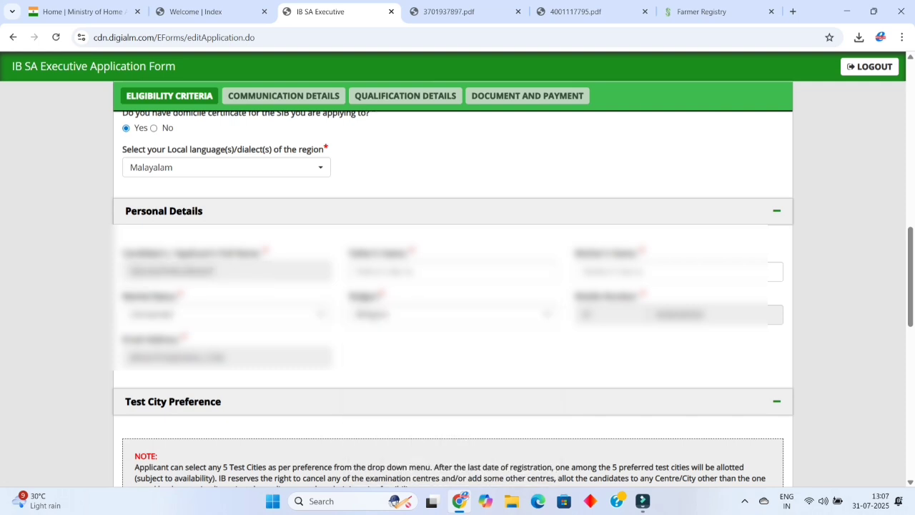
Set Preferred Test State 1 to Kerala and City 1 to Kollam.
{"action": "scroll", "coordinate": [458, 286], "scroll_direction": "down", "scroll_amount": 5}
{"action": "left_click", "coordinate": [226, 202]}
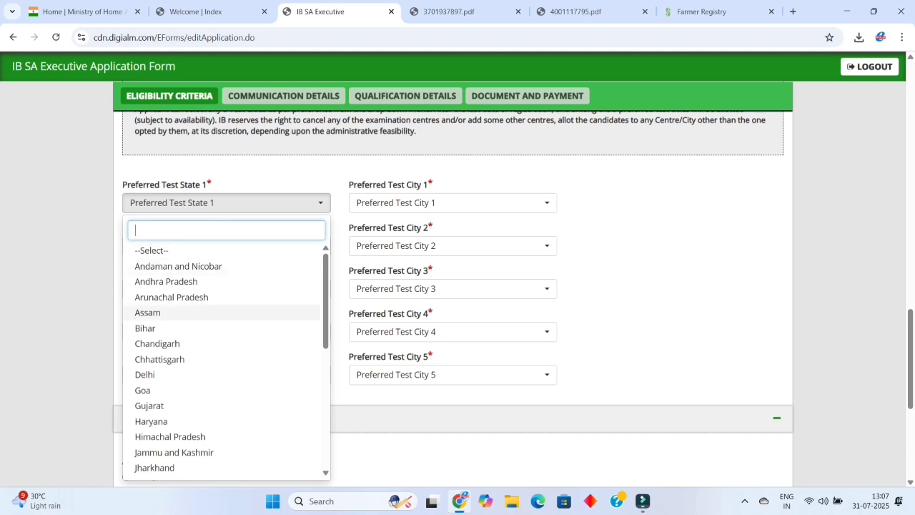
{"action": "scroll", "coordinate": [226, 405], "scroll_direction": "down", "scroll_amount": 1}
{"action": "left_click", "coordinate": [226, 437]}
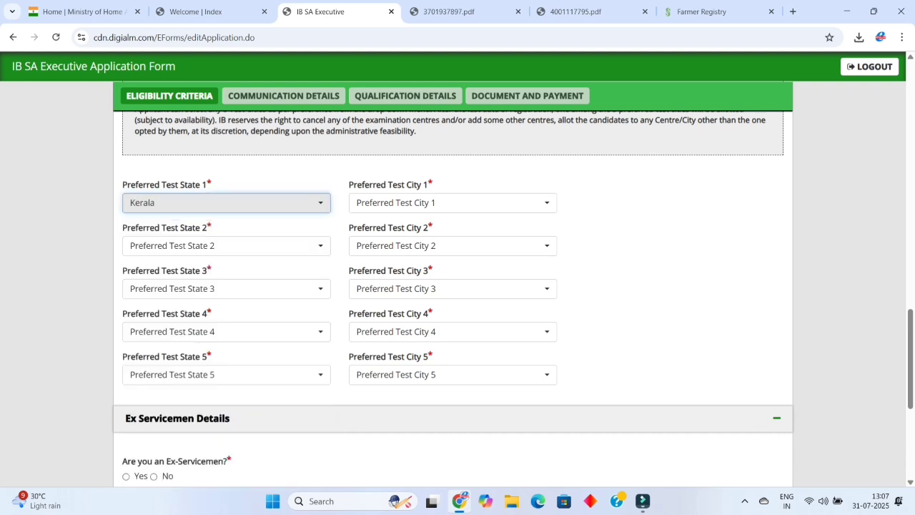
{"action": "left_click", "coordinate": [453, 202]}
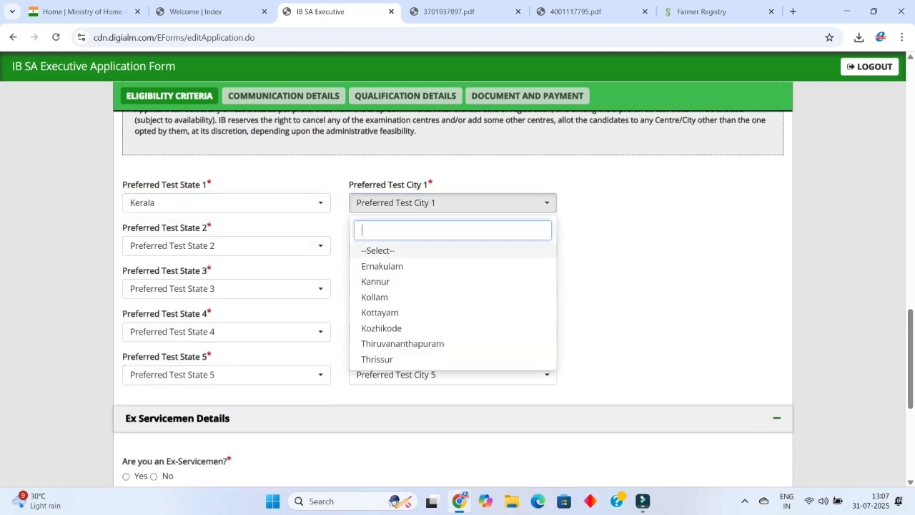
{"action": "left_click", "coordinate": [400, 297]}
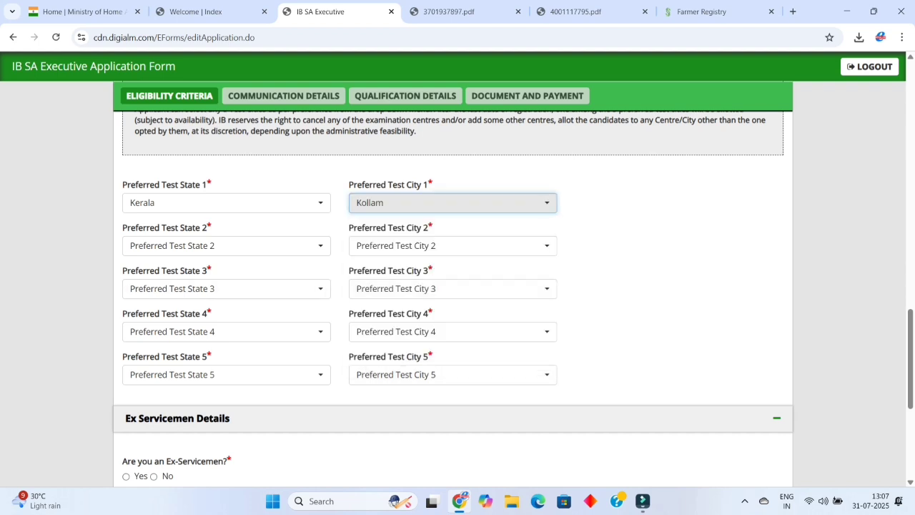
Set Preferred Test State 2 to Kerala and City 2 to Thiruvananthapuram.
{"action": "left_click", "coordinate": [226, 245]}
{"action": "scroll", "coordinate": [226, 379], "scroll_direction": "down", "scroll_amount": 1}
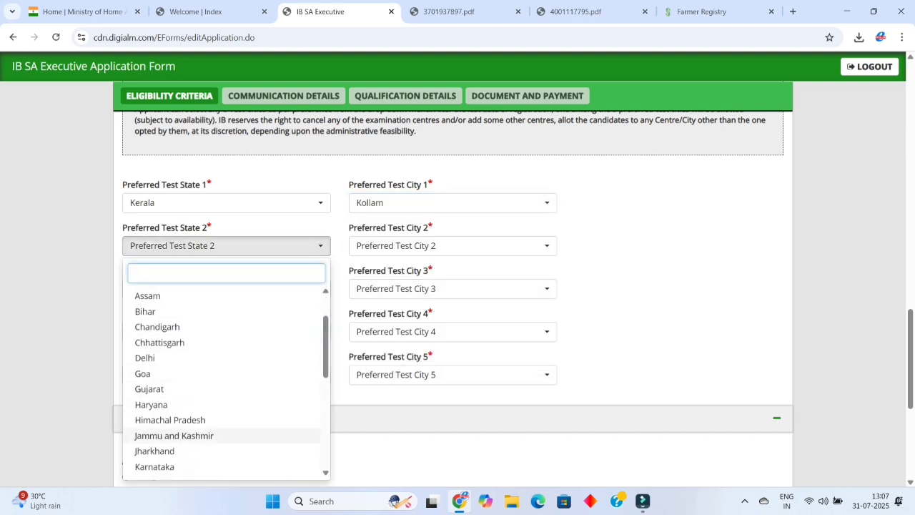
{"action": "scroll", "coordinate": [214, 443], "scroll_direction": "down", "scroll_amount": 1}
{"action": "left_click", "coordinate": [214, 423]}
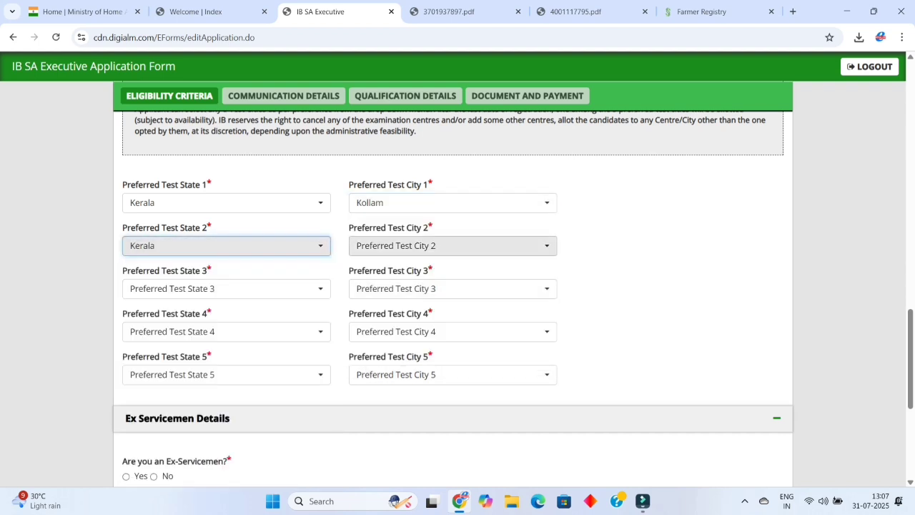
{"action": "left_click", "coordinate": [453, 245]}
{"action": "left_click", "coordinate": [398, 384]}
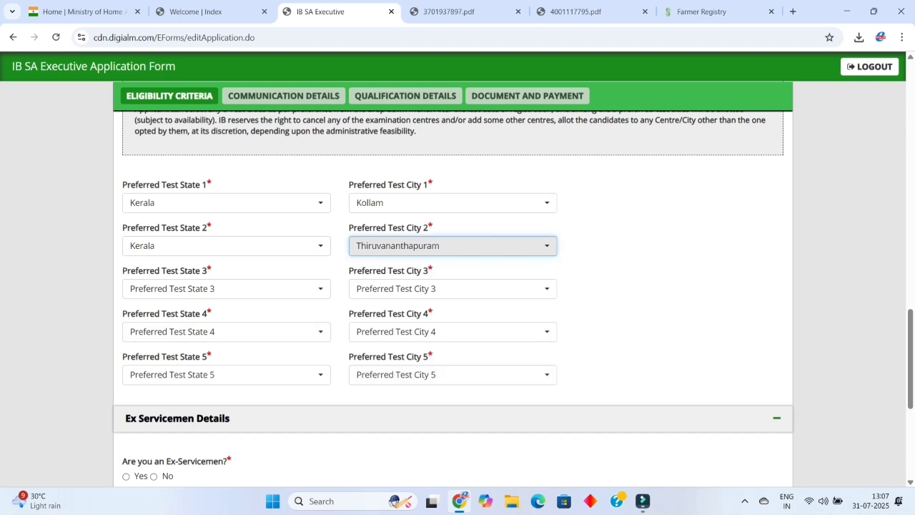
Set the third preference to Kerala with Kottayam as the city.
{"action": "left_click", "coordinate": [226, 288]}
{"action": "scroll", "coordinate": [215, 401], "scroll_direction": "down", "scroll_amount": 1}
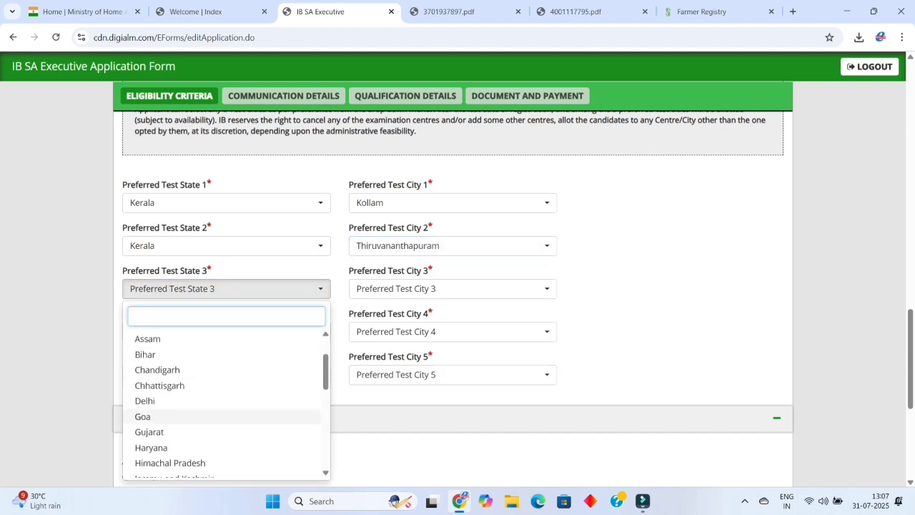
{"action": "scroll", "coordinate": [214, 416], "scroll_direction": "down", "scroll_amount": 2}
{"action": "left_click", "coordinate": [214, 405]}
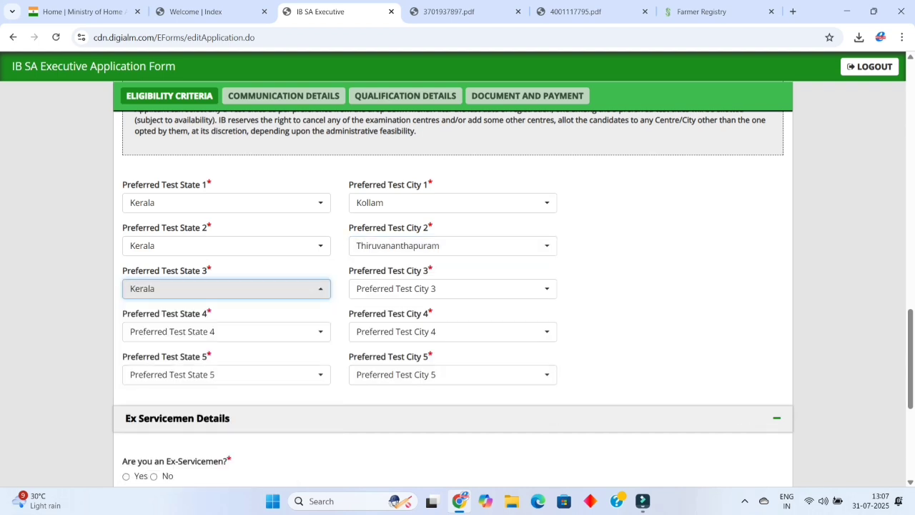
{"action": "left_click", "coordinate": [453, 289]}
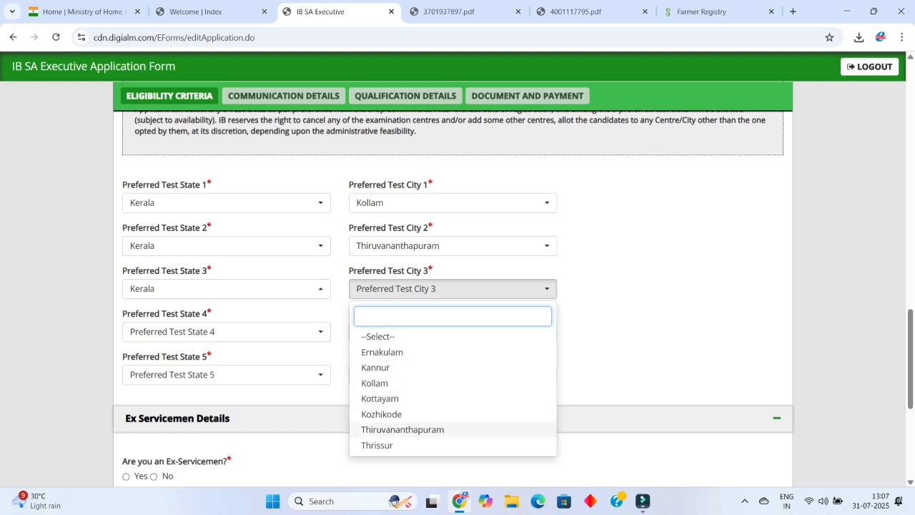
{"action": "key", "text": "Up"}
{"action": "key", "text": "Up"}
{"action": "key", "text": "Return"}
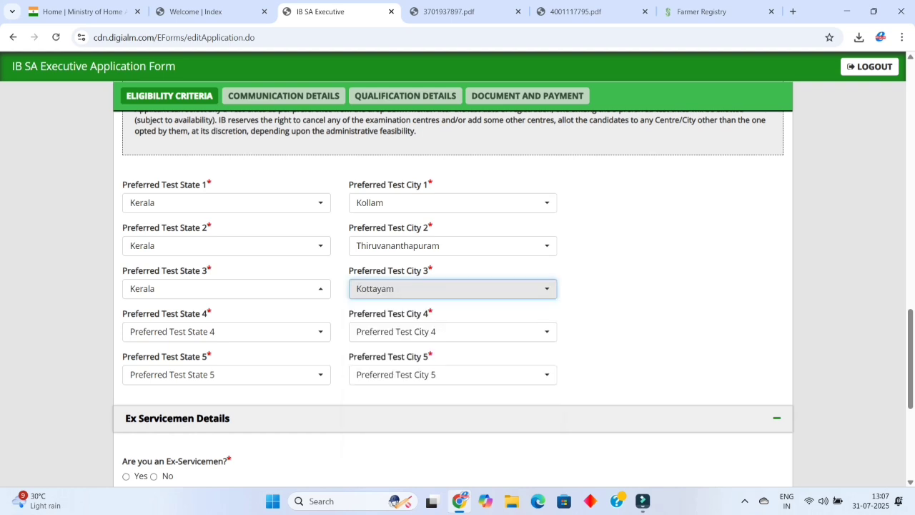
Set the fourth preference to Kerala with Ernakulam as the city, using the keyboard.
{"action": "key", "text": "Tab"}
{"action": "key", "text": "Return"}
{"action": "key", "text": "Down"}
{"action": "key", "text": "Down"}
{"action": "key", "text": "Down"}
{"action": "key", "text": "Down"}
{"action": "key", "text": "Down"}
{"action": "key", "text": "Down"}
{"action": "key", "text": "Down"}
{"action": "key", "text": "Down"}
{"action": "key", "text": "Down"}
{"action": "key", "text": "Down"}
{"action": "key", "text": "Down"}
{"action": "key", "text": "Down"}
{"action": "key", "text": "Down"}
{"action": "key", "text": "Down"}
{"action": "key", "text": "Down"}
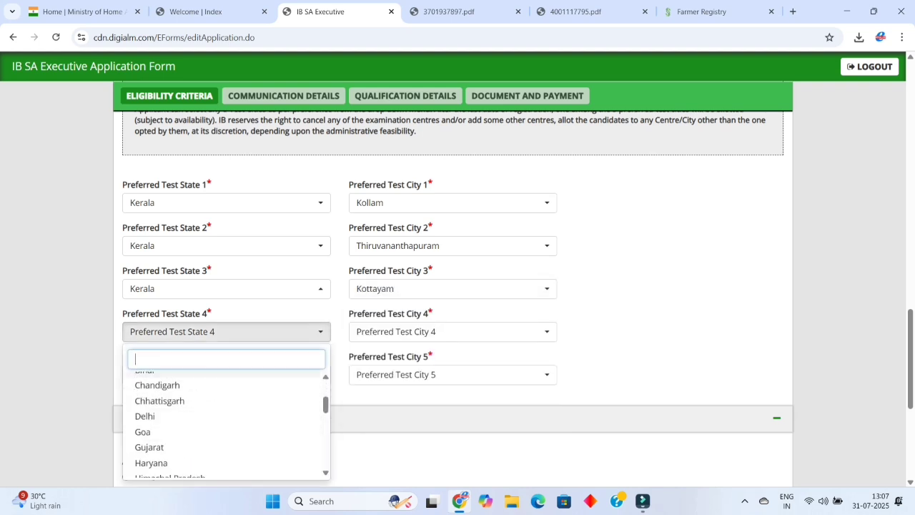
{"action": "key", "text": "Down"}
{"action": "key", "text": "Return"}
{"action": "key", "text": "Tab"}
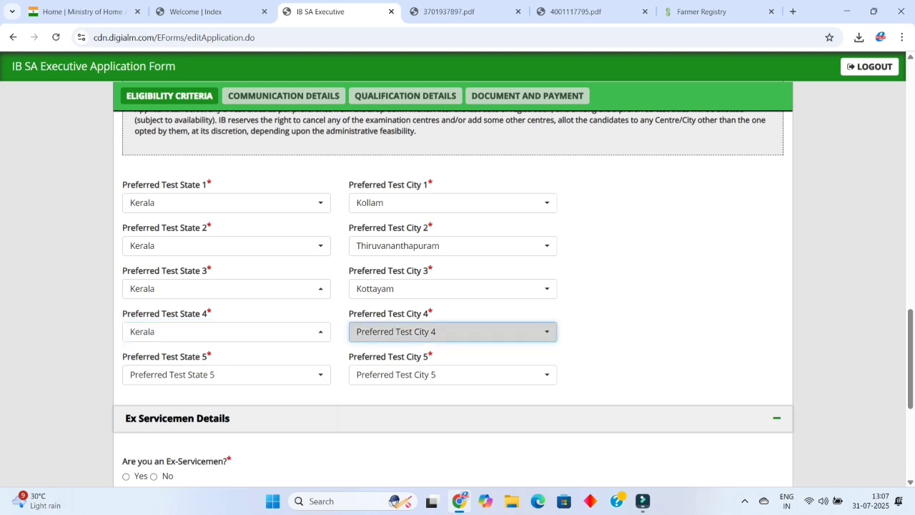
{"action": "key", "text": "Return"}
{"action": "key", "text": "Down"}
{"action": "key", "text": "Down"}
{"action": "key", "text": "Down"}
{"action": "key", "text": "Down"}
{"action": "key", "text": "Down"}
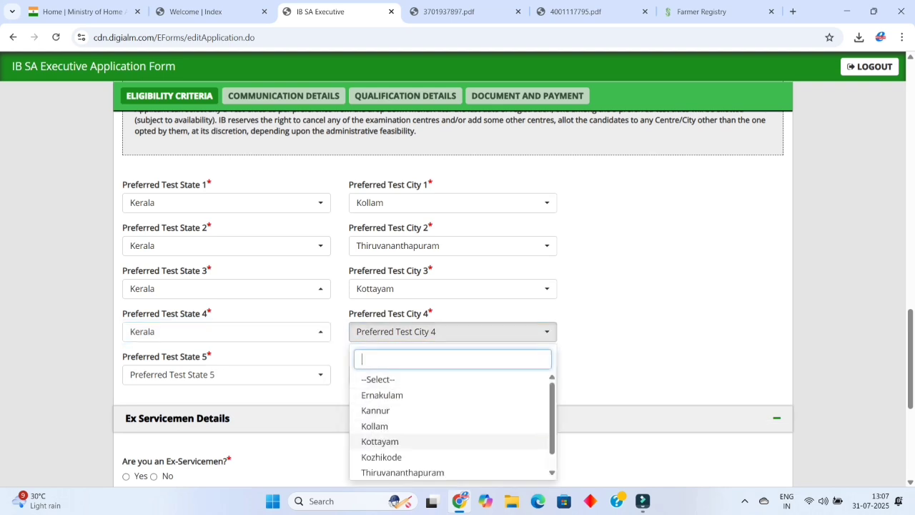
{"action": "key", "text": "Up"}
{"action": "key", "text": "Up"}
{"action": "key", "text": "Up"}
{"action": "key", "text": "Return"}
Set the fifth preference to Kerala with Thrissur as the city.
{"action": "key", "text": "Tab"}
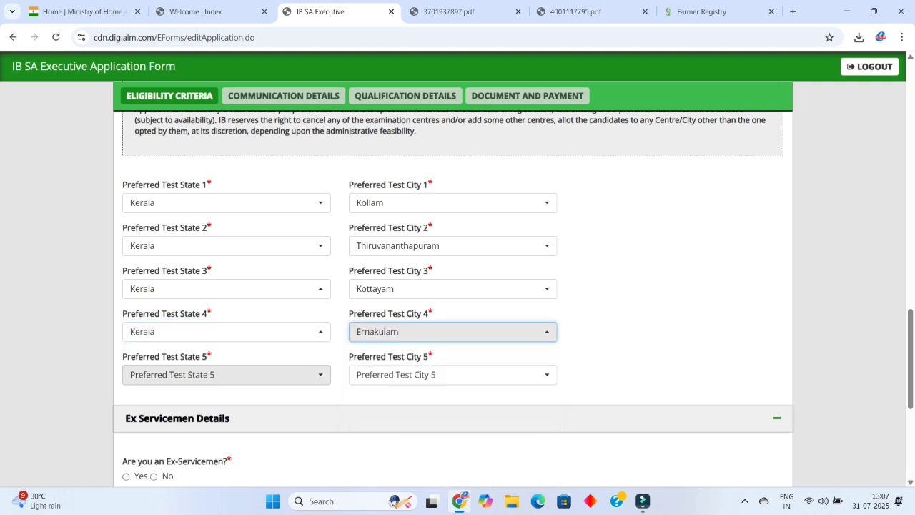
{"action": "key", "text": "Return"}
{"action": "key", "text": "Down"}
{"action": "key", "text": "Return"}
{"action": "key", "text": "Tab"}
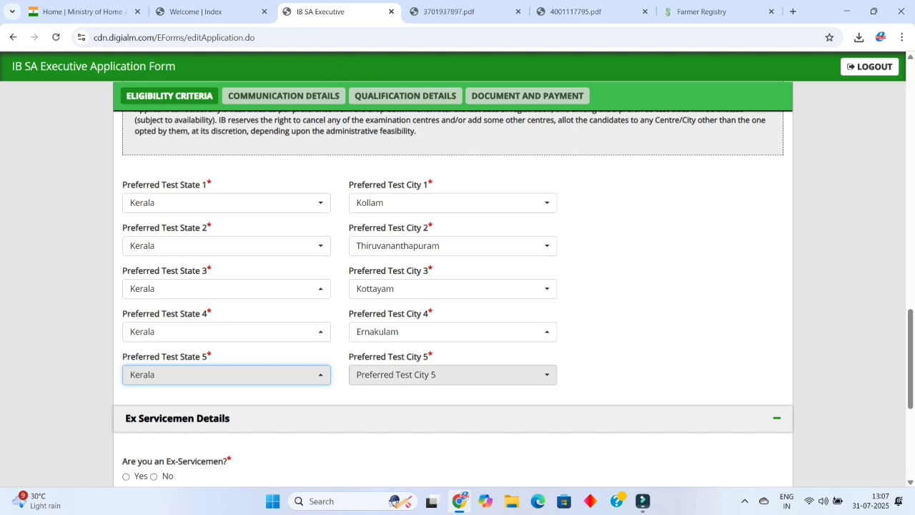
{"action": "key", "text": "Return"}
{"action": "key", "text": "Up"}
{"action": "key", "text": "Up"}
{"action": "key", "text": "Up"}
{"action": "key", "text": "Up"}
{"action": "key", "text": "Up"}
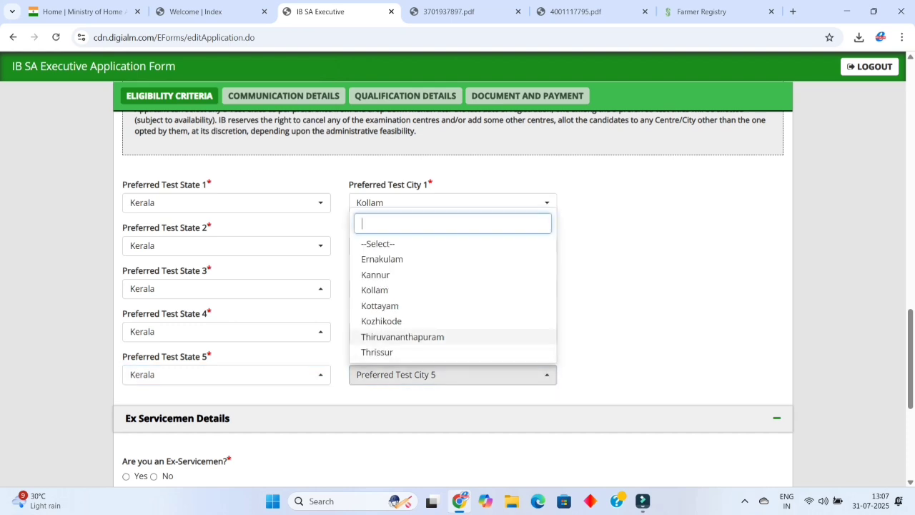
{"action": "key", "text": "Up"}
{"action": "key", "text": "Down"}
{"action": "key", "text": "Down"}
{"action": "key", "text": "Down"}
{"action": "key", "text": "Down"}
{"action": "key", "text": "Down"}
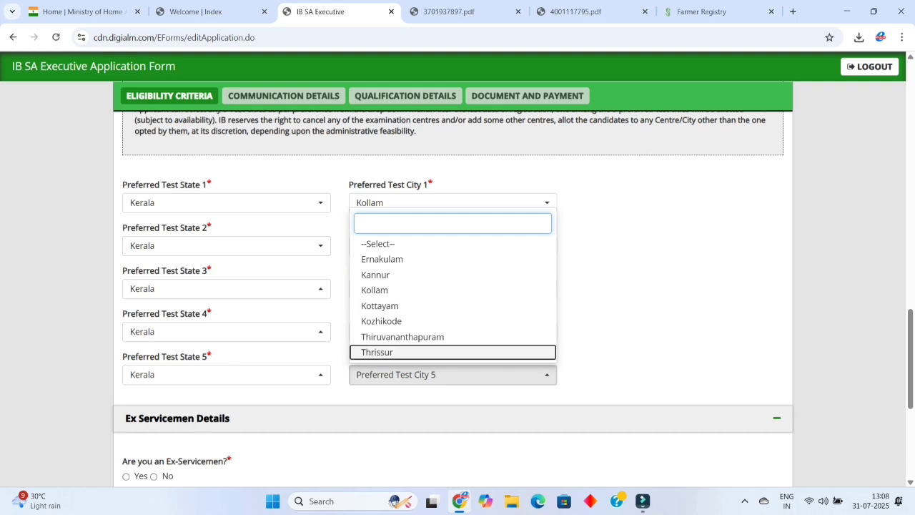
{"action": "key", "text": "Return"}
Answer No for Ex-Servicemen, sportsperson and government servant, then save the eligibility criteria.
{"action": "scroll", "coordinate": [457, 286], "scroll_direction": "down", "scroll_amount": 3}
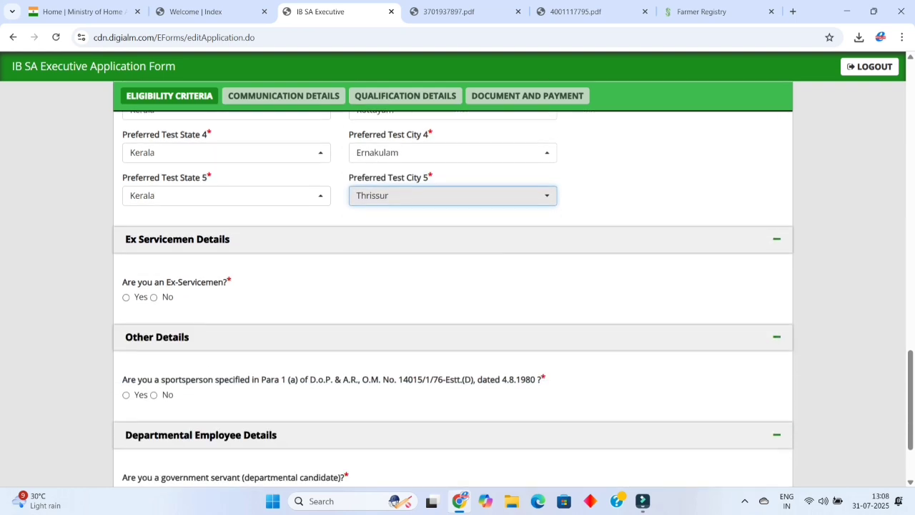
{"action": "left_click", "coordinate": [126, 297]}
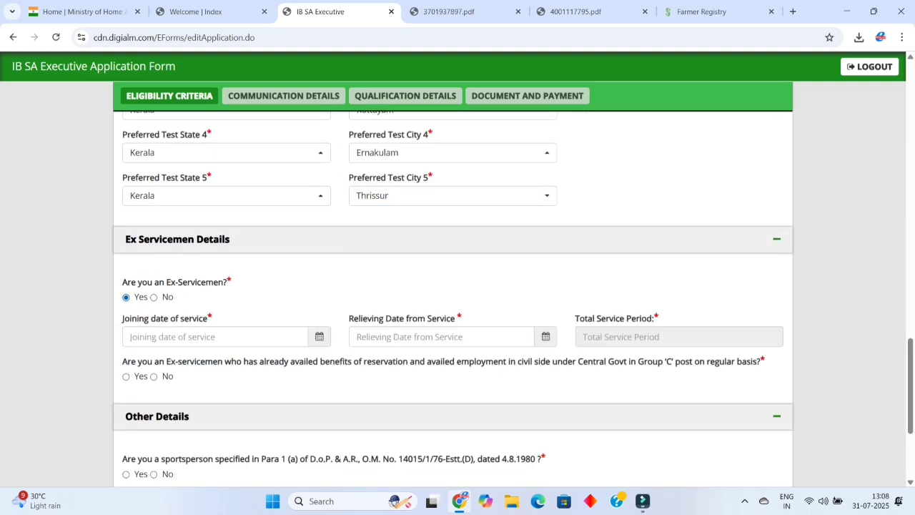
{"action": "left_click", "coordinate": [154, 297]}
{"action": "scroll", "coordinate": [458, 286], "scroll_direction": "down", "scroll_amount": 2}
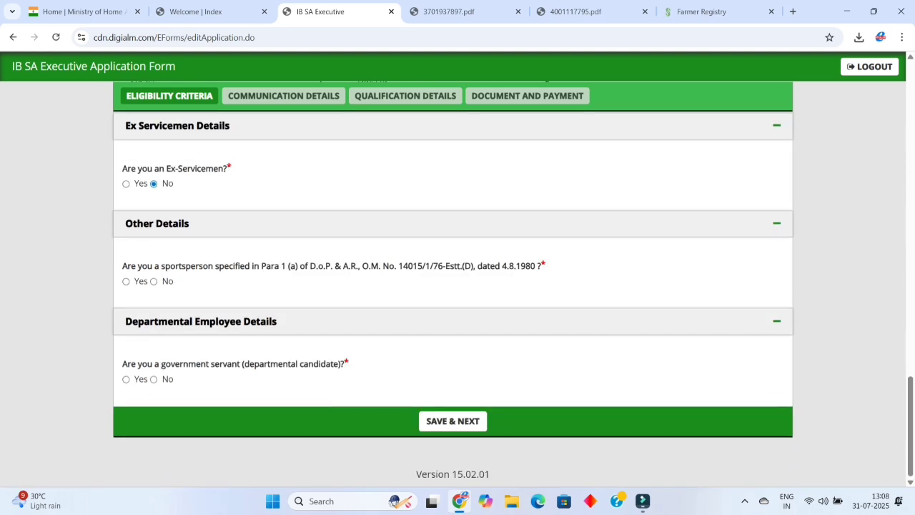
{"action": "left_click", "coordinate": [126, 281]}
{"action": "left_click", "coordinate": [154, 281]}
{"action": "left_click", "coordinate": [126, 379]}
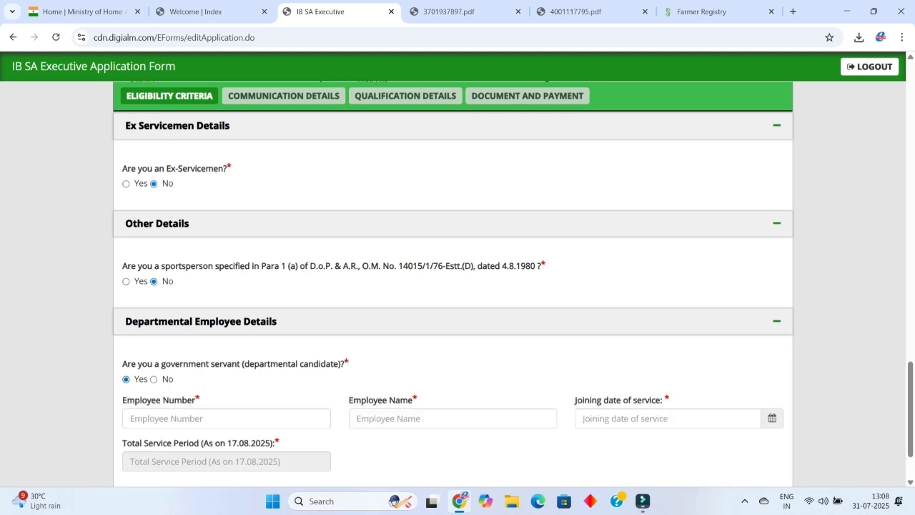
{"action": "left_click", "coordinate": [154, 379]}
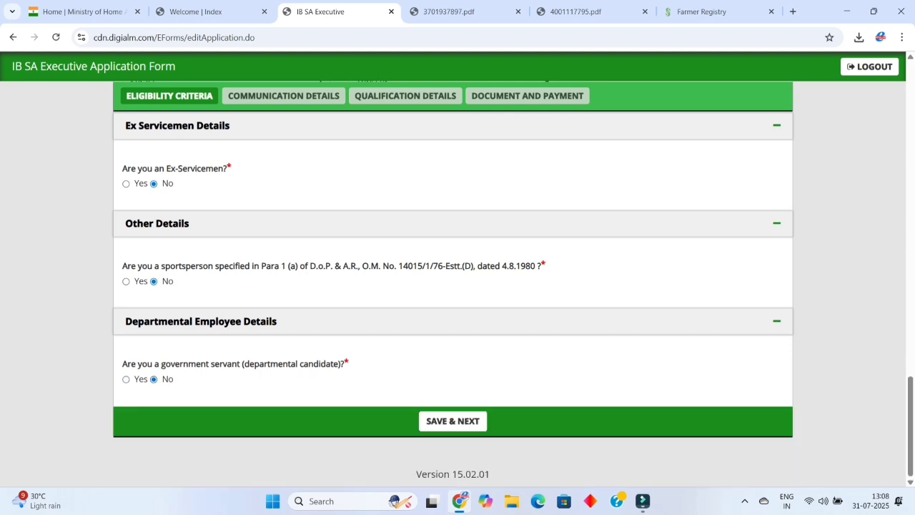
{"action": "left_click", "coordinate": [452, 421]}
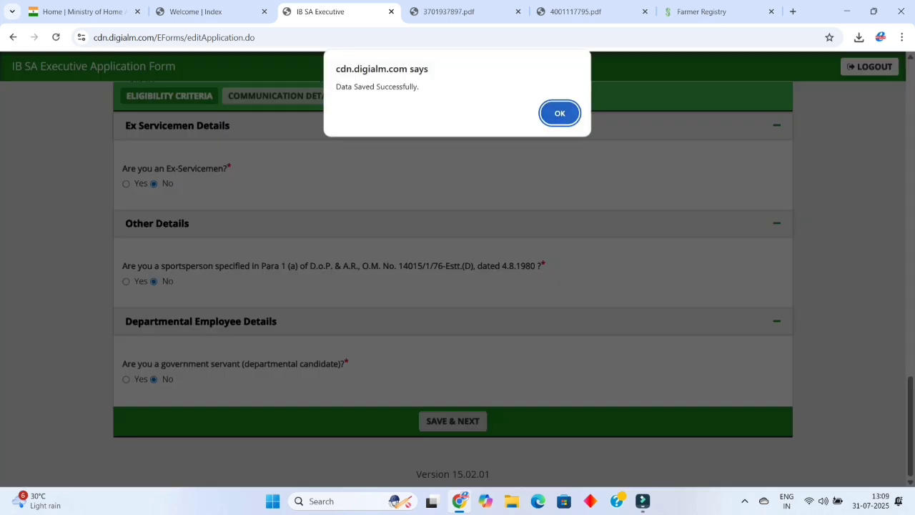
Acknowledge the eligibility save and dismiss the missing-address warning on Communication Details.
{"action": "key", "text": "Return"}
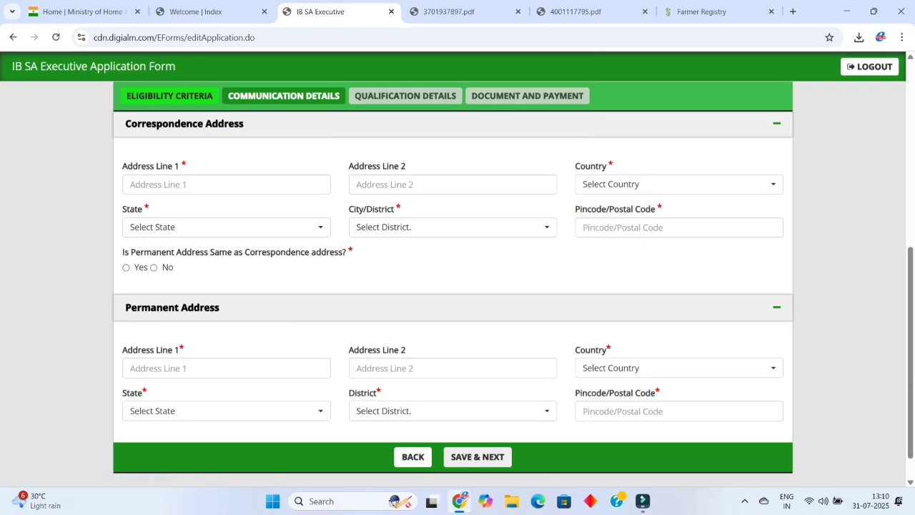
{"action": "left_click", "coordinate": [478, 456]}
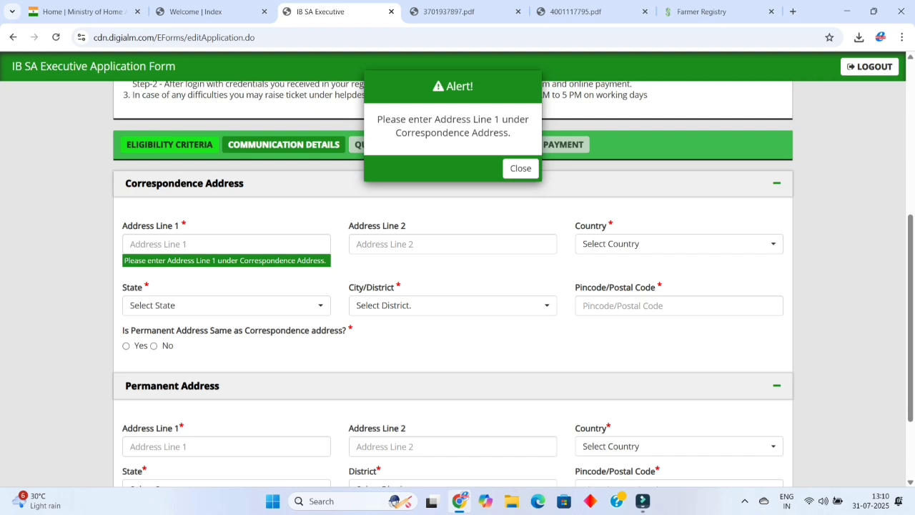
{"action": "left_click", "coordinate": [521, 168]}
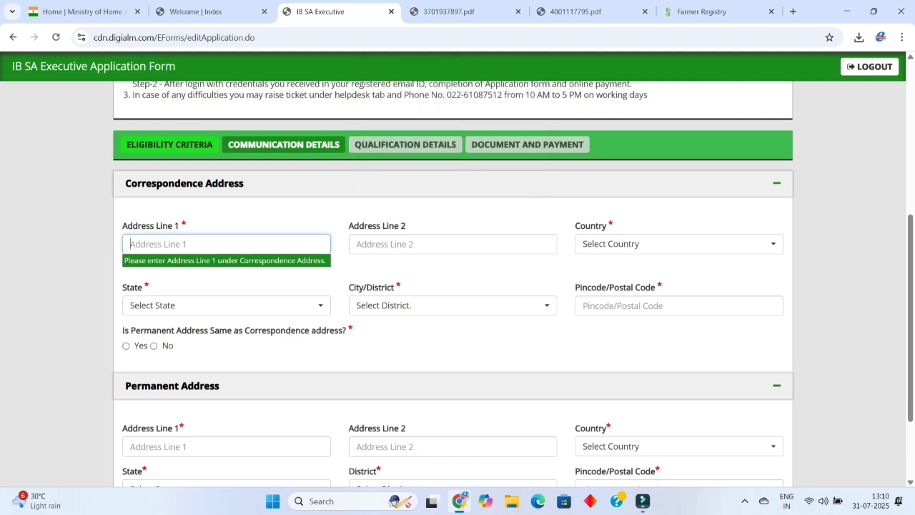
{"action": "scroll", "coordinate": [458, 286], "scroll_direction": "down", "scroll_amount": 2}
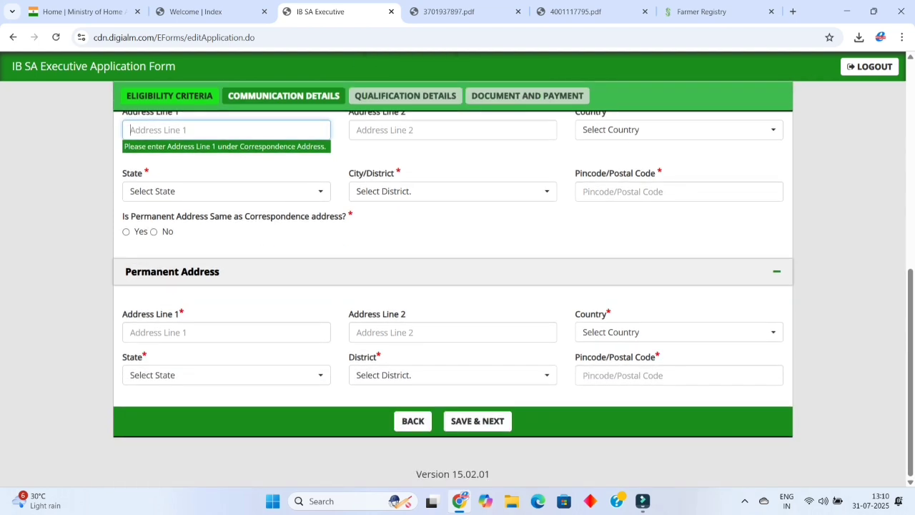
{"action": "scroll", "coordinate": [458, 286], "scroll_direction": "up", "scroll_amount": 1}
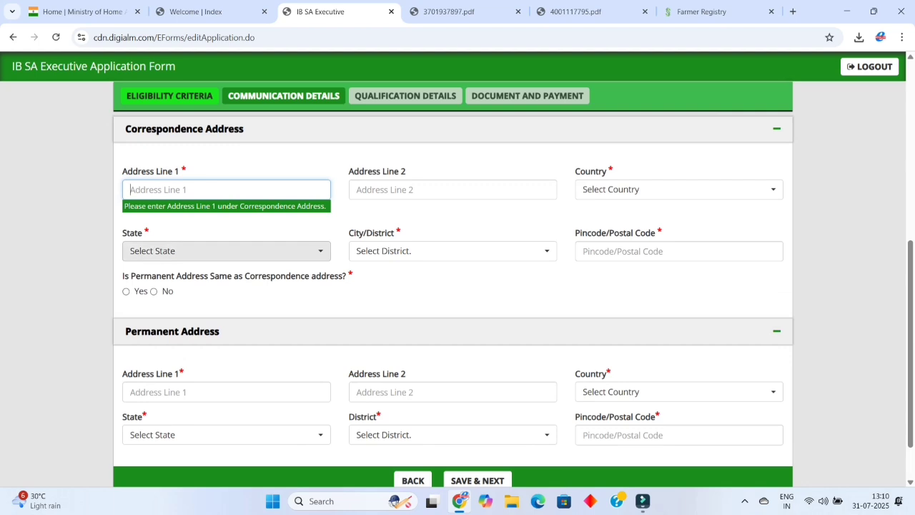
Enter correspondence state Kerala, district Kollam and its pincode, copy to permanent address, and save.
{"action": "left_click", "coordinate": [226, 250]}
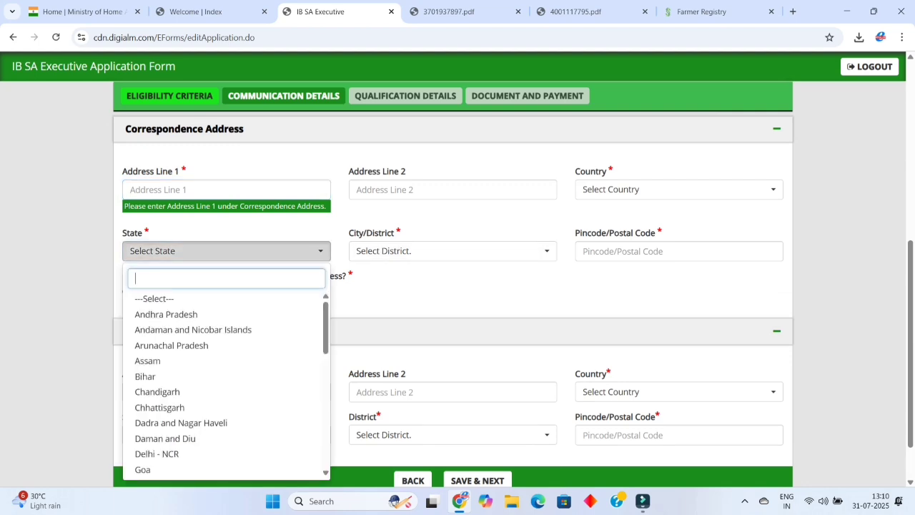
{"action": "scroll", "coordinate": [170, 404], "scroll_direction": "down", "scroll_amount": 3}
{"action": "scroll", "coordinate": [170, 429], "scroll_direction": "down", "scroll_amount": 1}
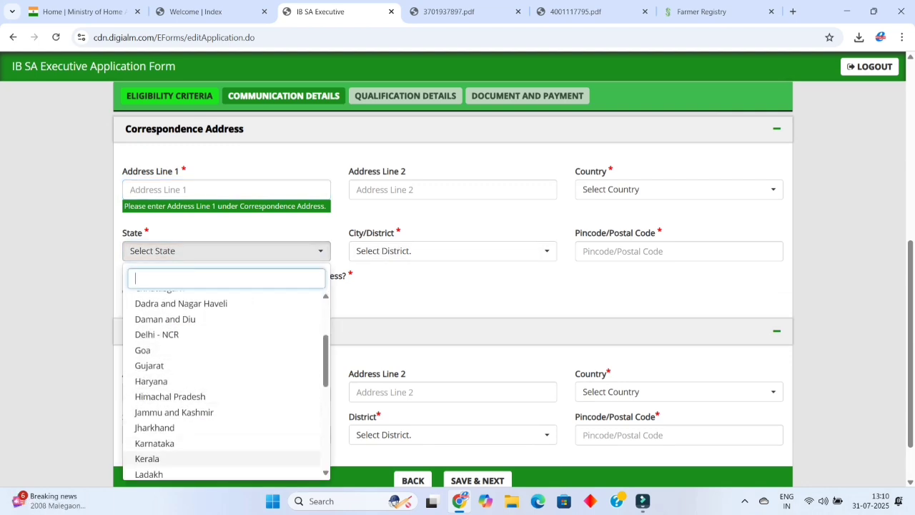
{"action": "left_click", "coordinate": [157, 457]}
{"action": "left_click", "coordinate": [453, 250]}
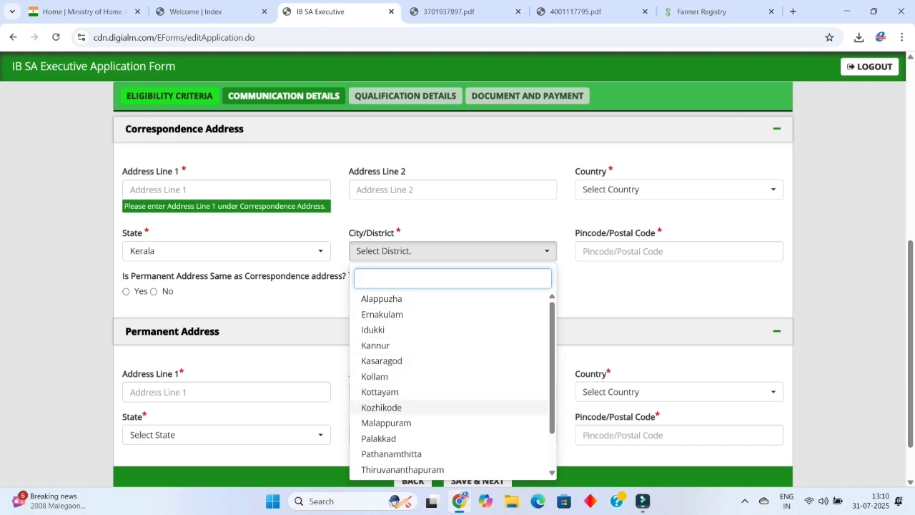
{"action": "left_click", "coordinate": [374, 376]}
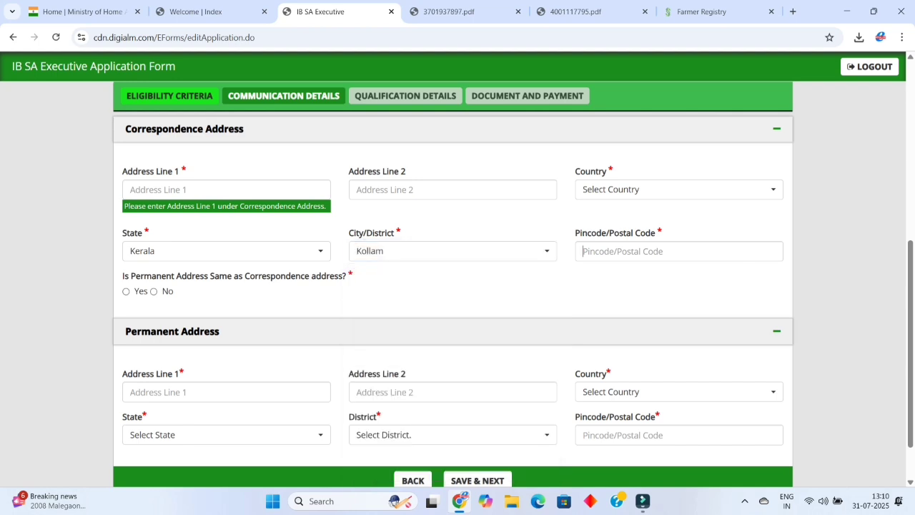
{"action": "left_click", "coordinate": [679, 251]}
{"action": "type", "text": "691001"}
{"action": "left_click", "coordinate": [126, 291]}
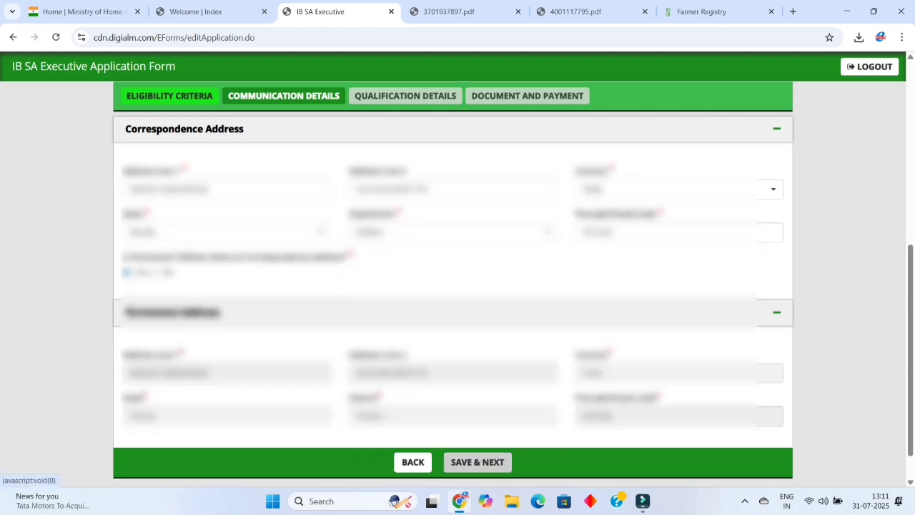
{"action": "left_click", "coordinate": [477, 462]}
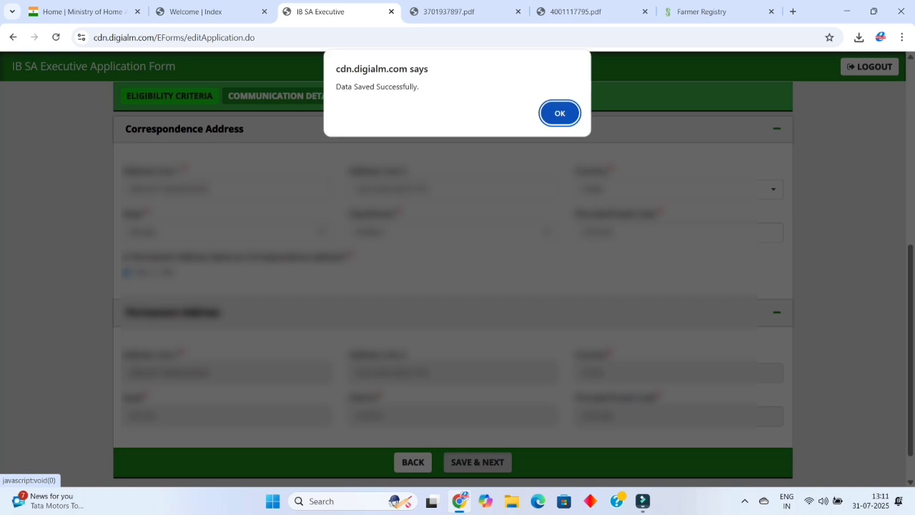
Acknowledge the save and reopen the Matriculation (10th) details section.
{"action": "key", "text": "Return"}
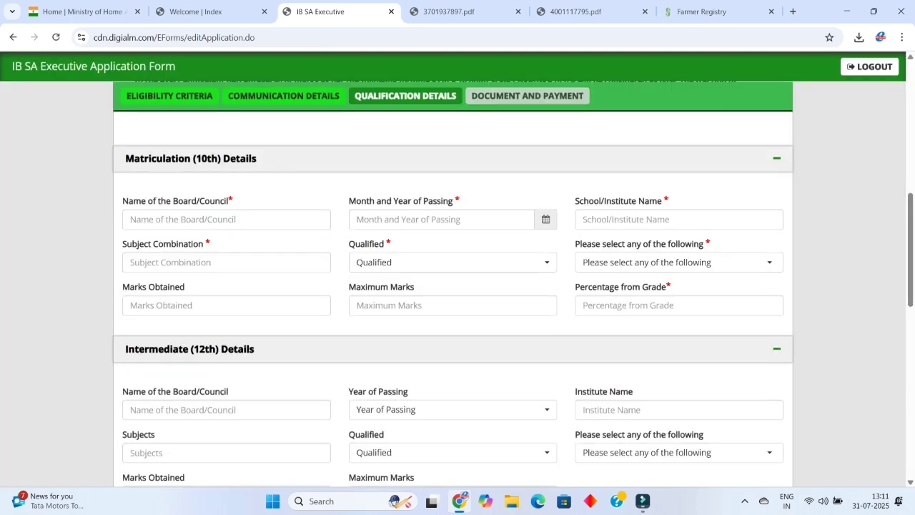
{"action": "left_click", "coordinate": [441, 219]}
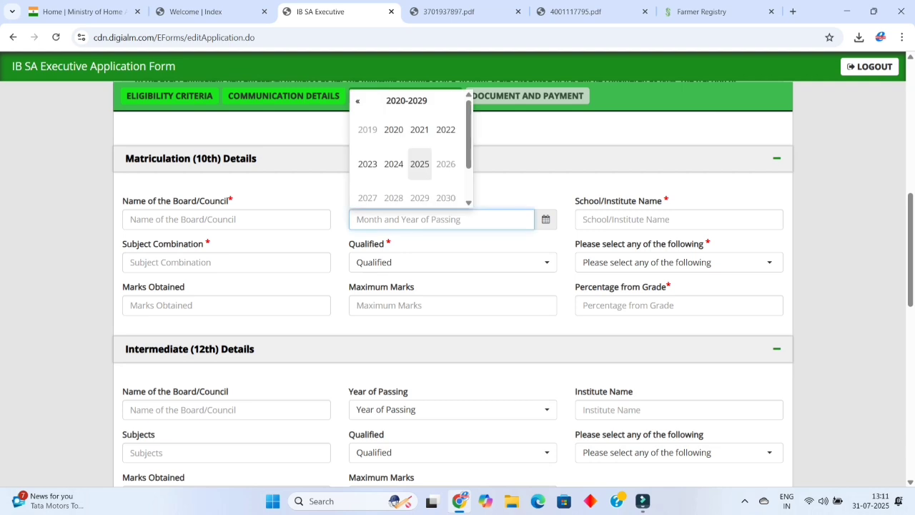
{"action": "left_click", "coordinate": [756, 158]}
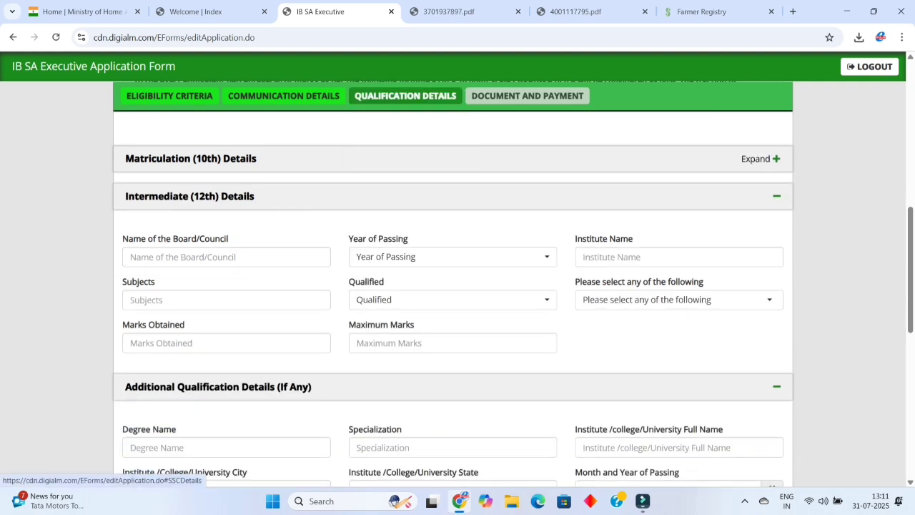
{"action": "left_click", "coordinate": [757, 158]}
{"action": "left_click", "coordinate": [757, 158]}
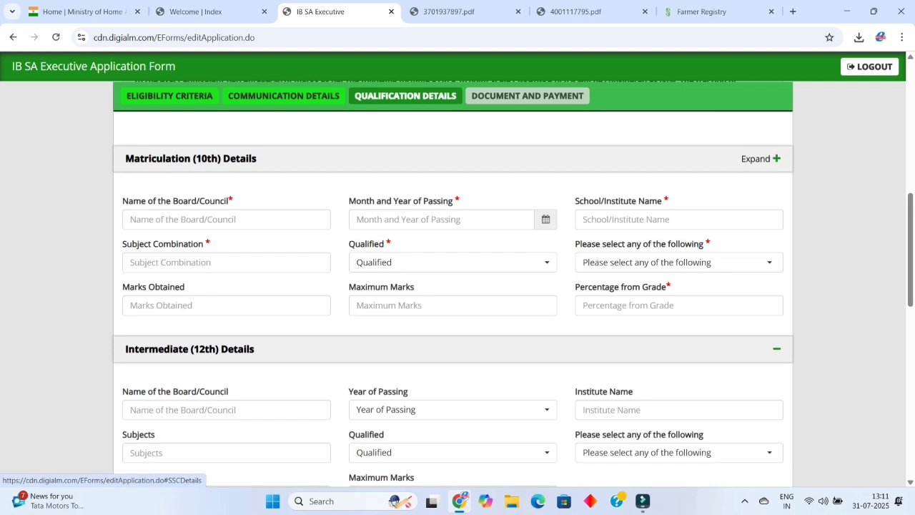
{"action": "left_click", "coordinate": [756, 158]}
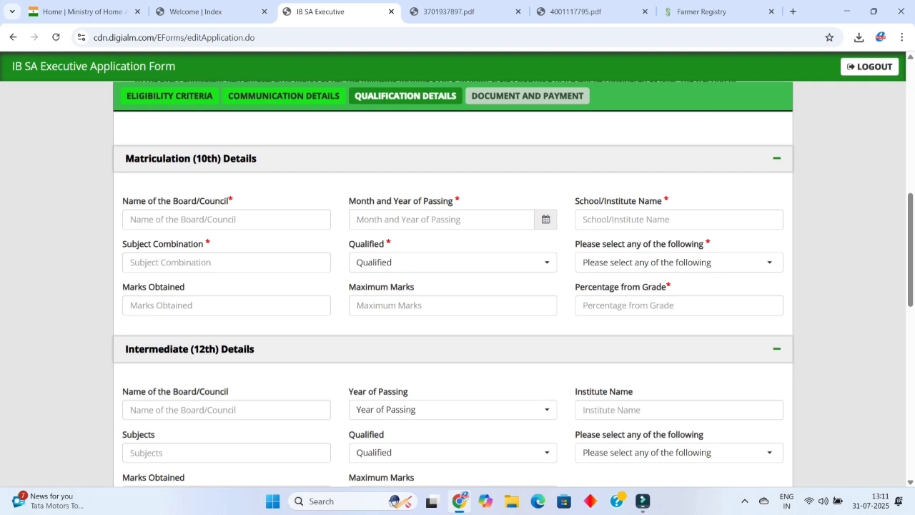
Set Matriculation Qualified to Pass and the marks type to Percentage.
{"action": "left_click", "coordinate": [453, 262]}
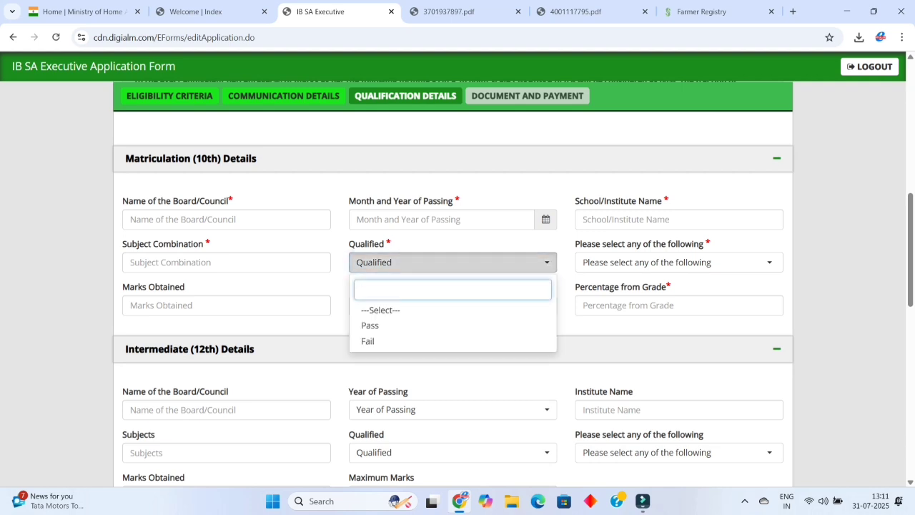
{"action": "key", "text": "Return"}
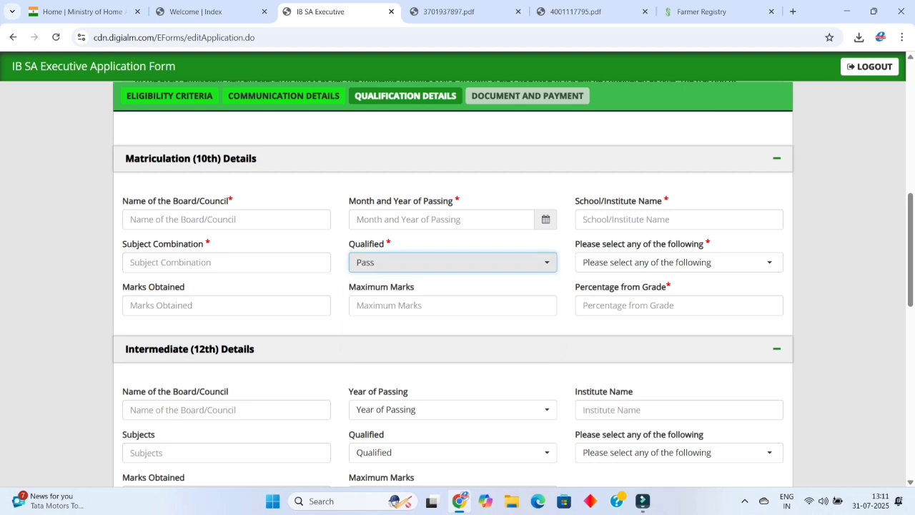
{"action": "left_click", "coordinate": [636, 262]}
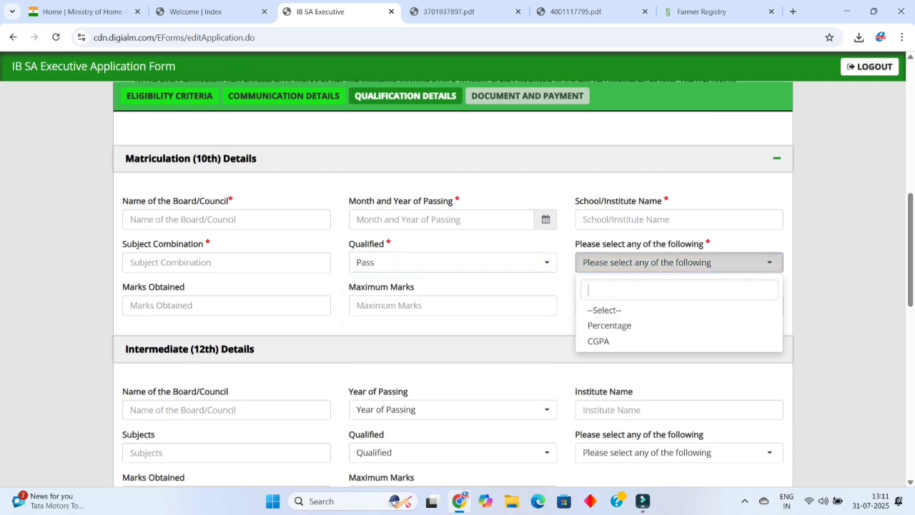
{"action": "key", "text": "Down"}
{"action": "key", "text": "Down"}
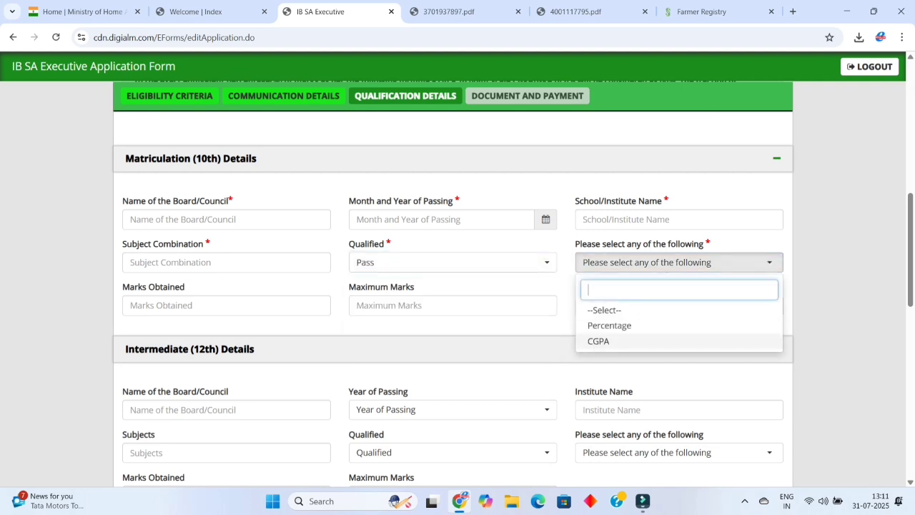
{"action": "key", "text": "Up"}
{"action": "key", "text": "Return"}
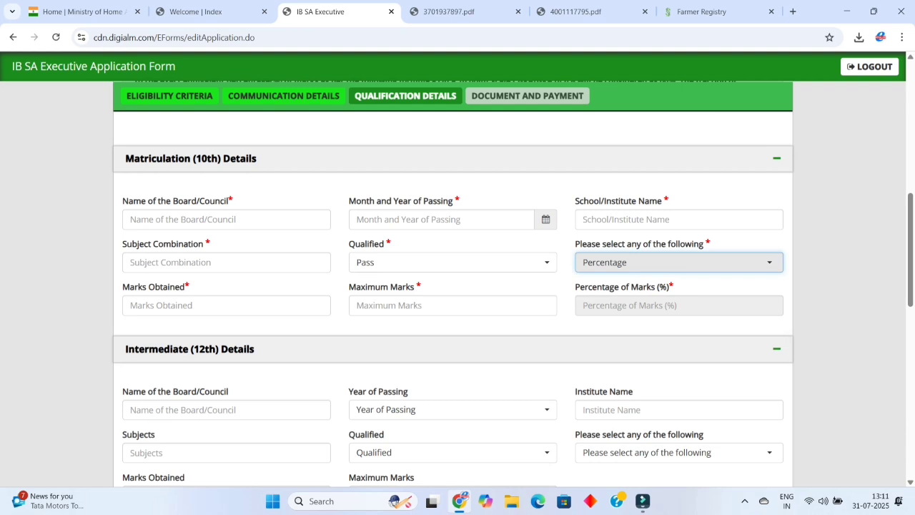
Choose 2024 from the Intermediate (12th) Year of Passing list.
{"action": "scroll", "coordinate": [777, 348], "scroll_direction": "down", "scroll_amount": 2}
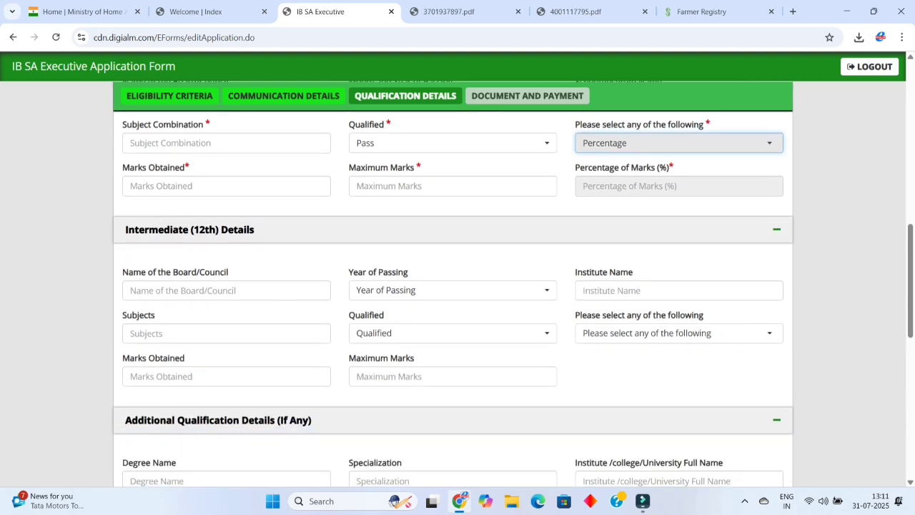
{"action": "left_click", "coordinate": [452, 289]}
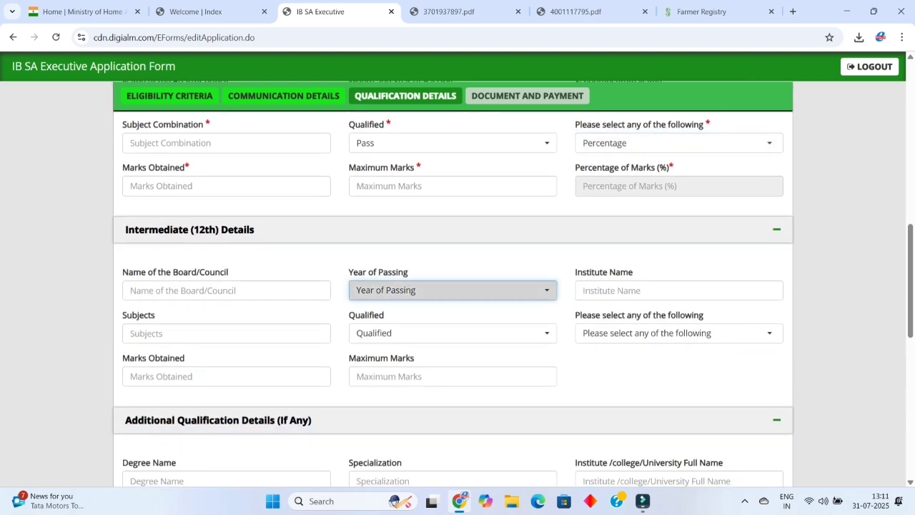
{"action": "scroll", "coordinate": [401, 422], "scroll_direction": "down", "scroll_amount": 3}
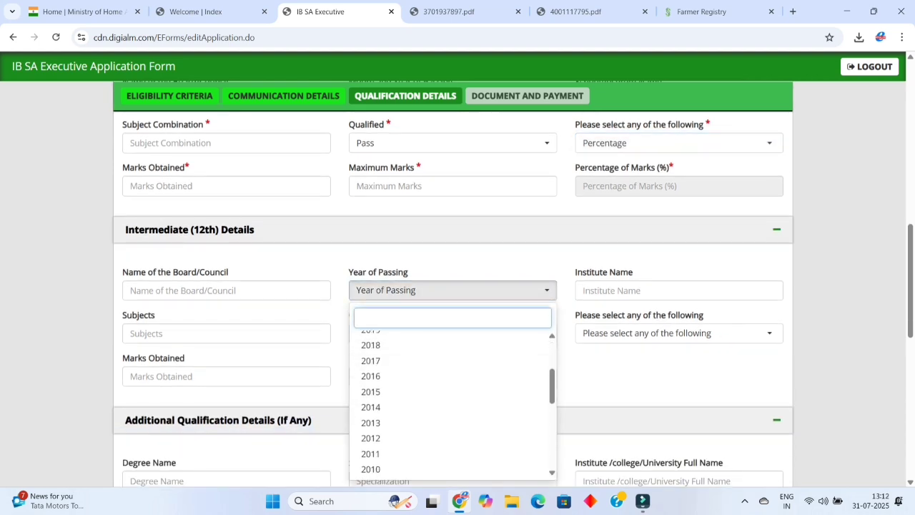
{"action": "scroll", "coordinate": [400, 425], "scroll_direction": "down", "scroll_amount": 1}
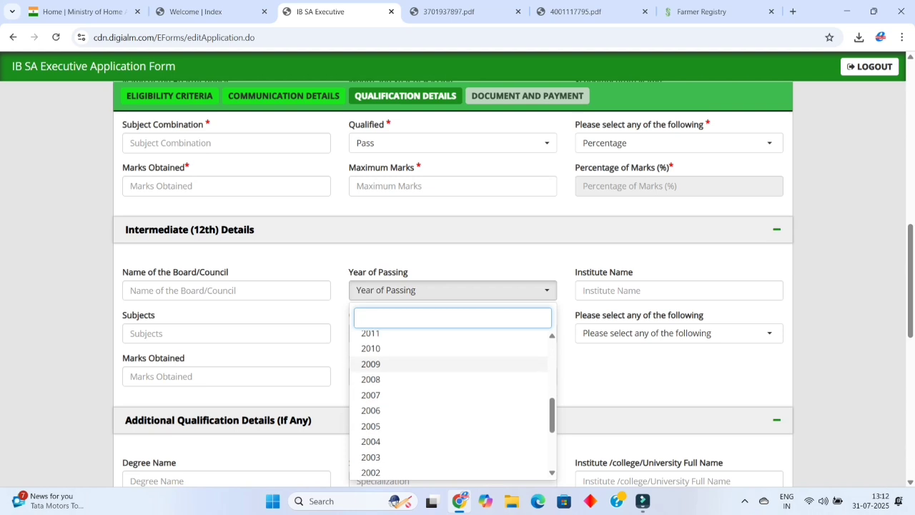
{"action": "scroll", "coordinate": [401, 426], "scroll_direction": "up", "scroll_amount": 4}
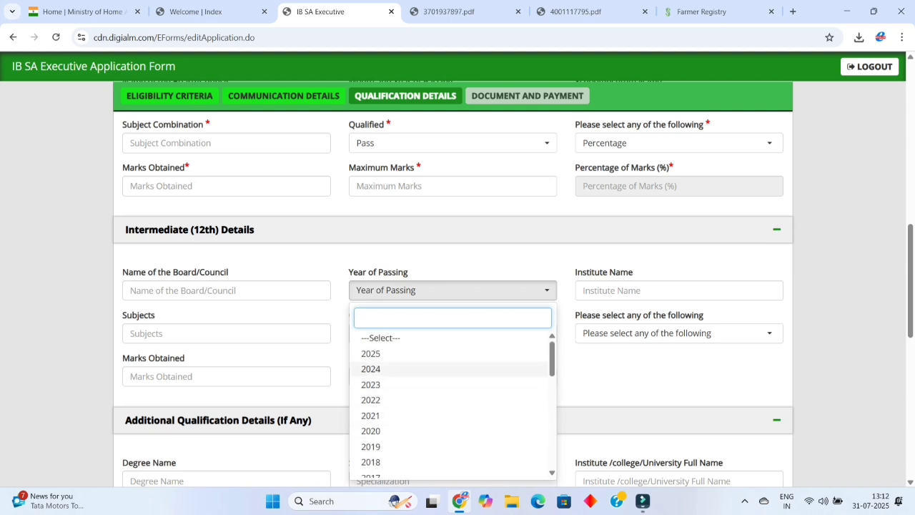
{"action": "left_click", "coordinate": [379, 369]}
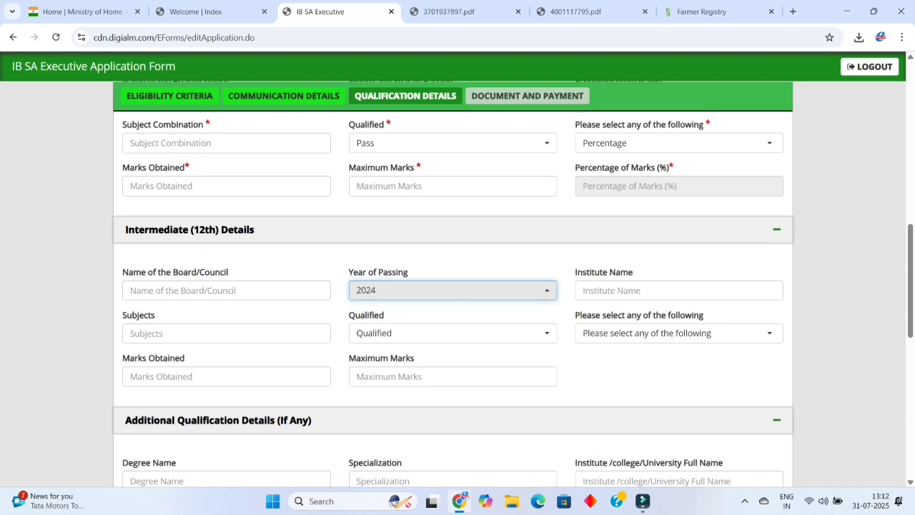
Answer No to the field experience in Intelligence work question.
{"action": "scroll", "coordinate": [758, 420], "scroll_direction": "down", "scroll_amount": 3}
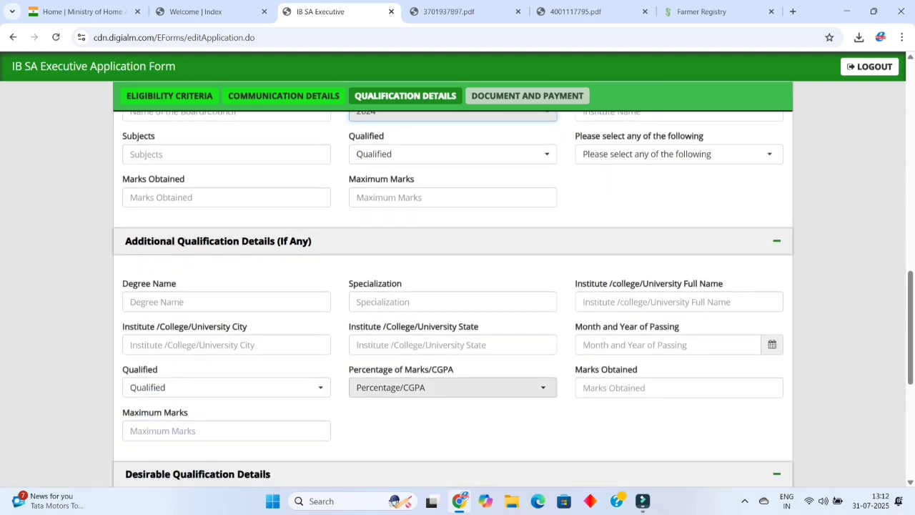
{"action": "scroll", "coordinate": [758, 393], "scroll_direction": "down", "scroll_amount": 3}
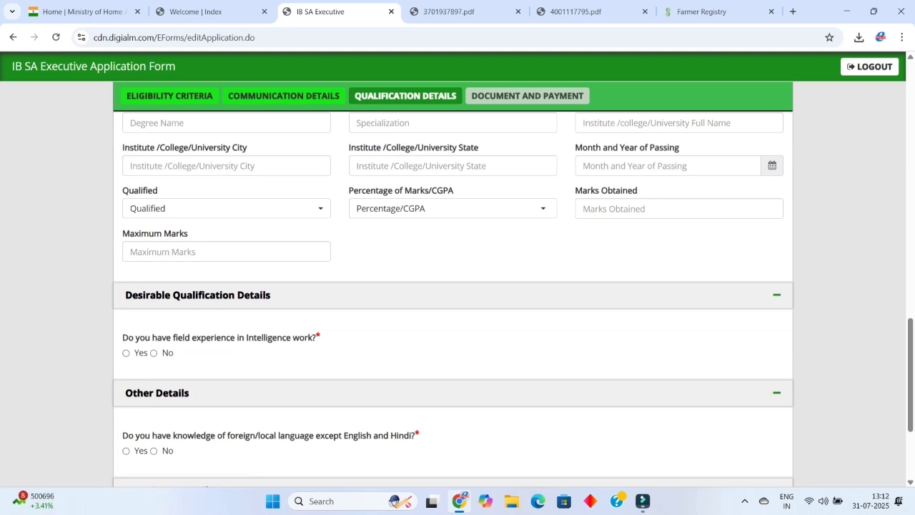
{"action": "left_click", "coordinate": [125, 353]}
{"action": "scroll", "coordinate": [452, 295], "scroll_direction": "down", "scroll_amount": 2}
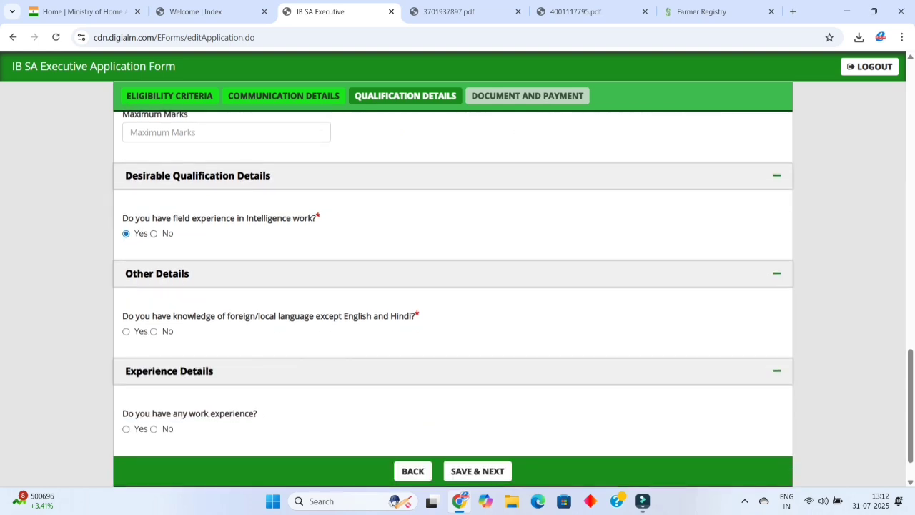
{"action": "left_click", "coordinate": [154, 234]}
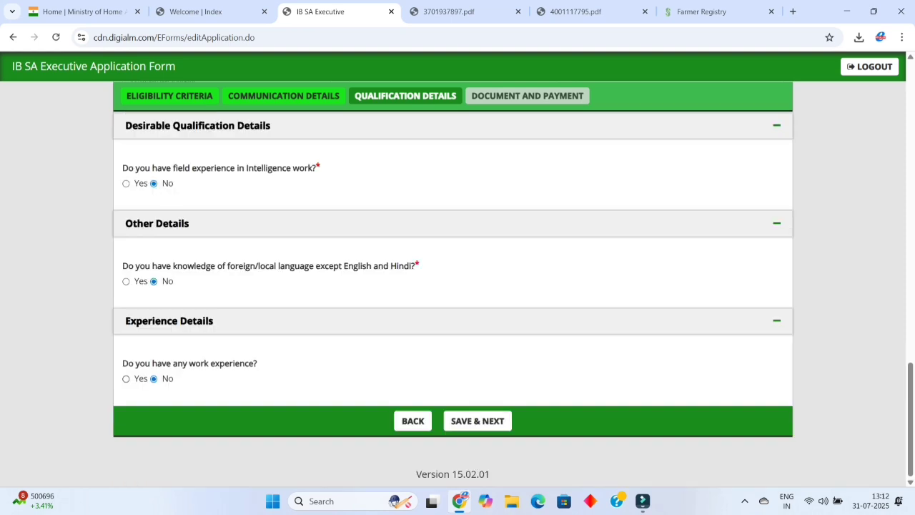
Answer the work-experience question, then save the qualification details and dismiss the confirmation.
{"action": "left_click", "coordinate": [126, 379]}
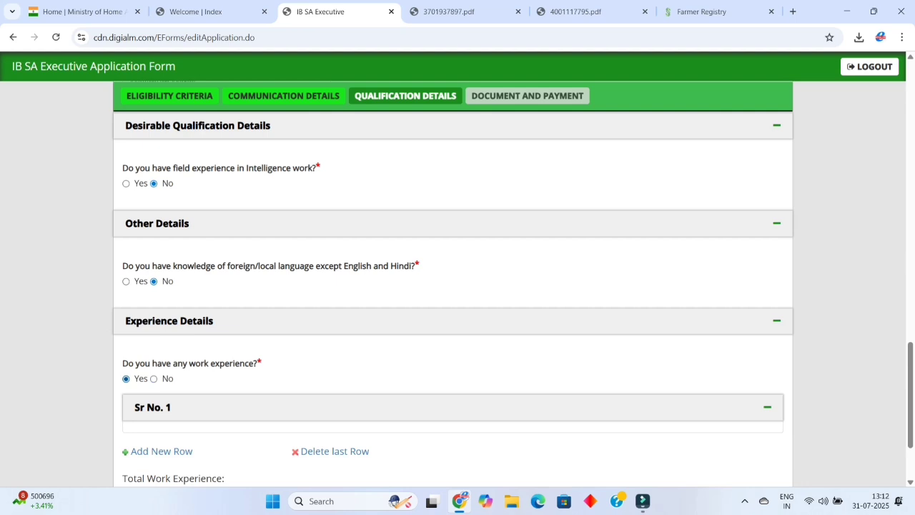
{"action": "scroll", "coordinate": [744, 404], "scroll_direction": "down", "scroll_amount": 2}
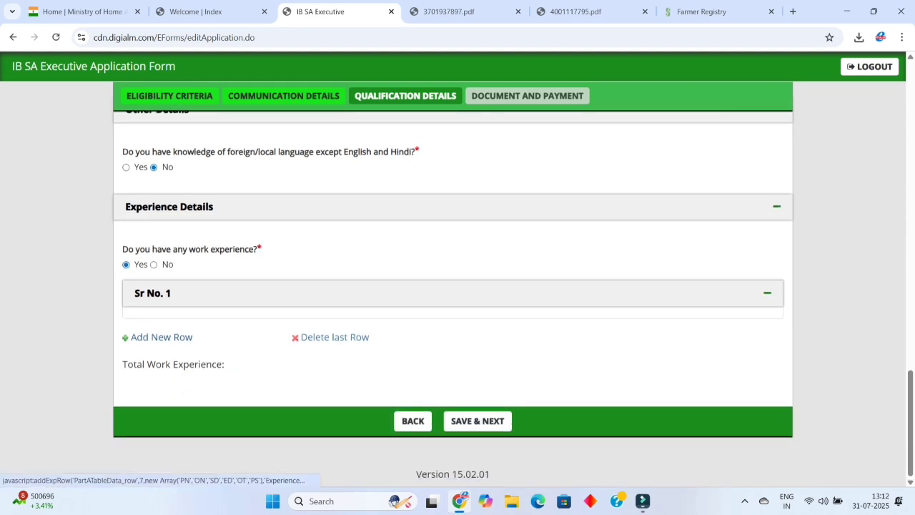
{"action": "left_click", "coordinate": [162, 336]}
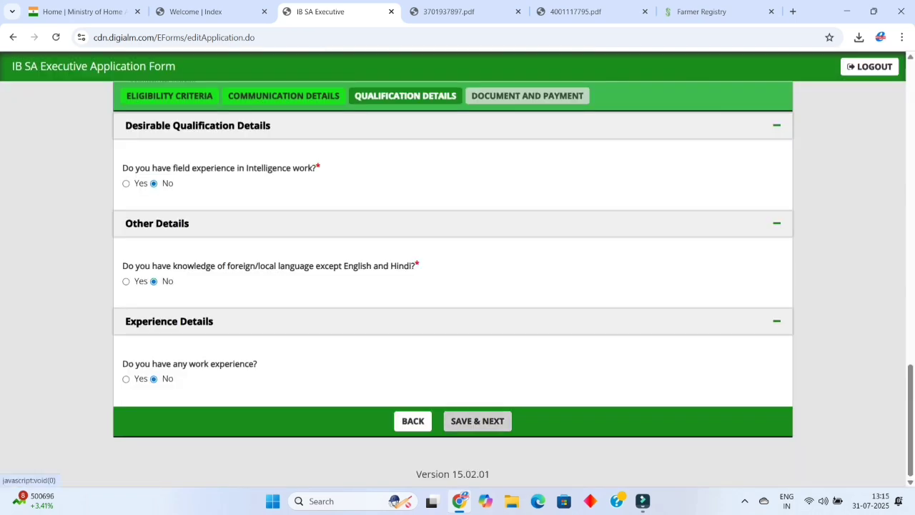
{"action": "left_click", "coordinate": [477, 421]}
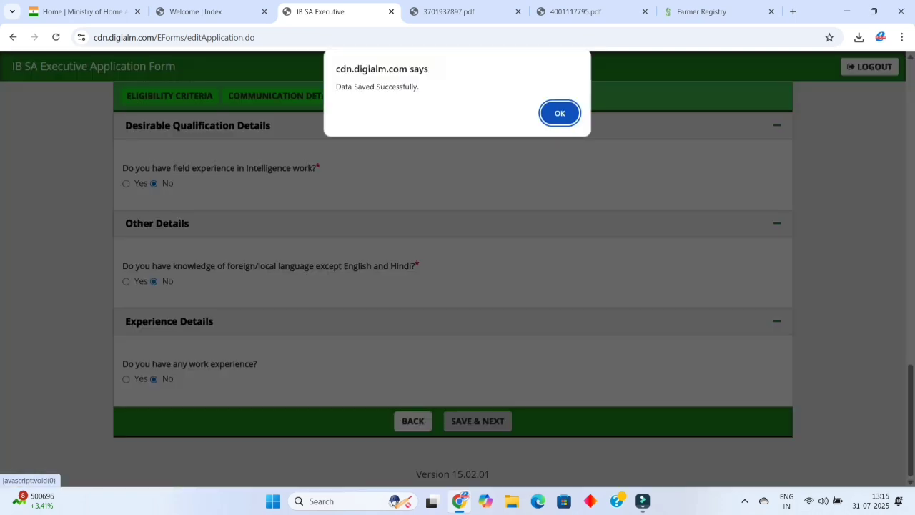
{"action": "key", "text": "Return"}
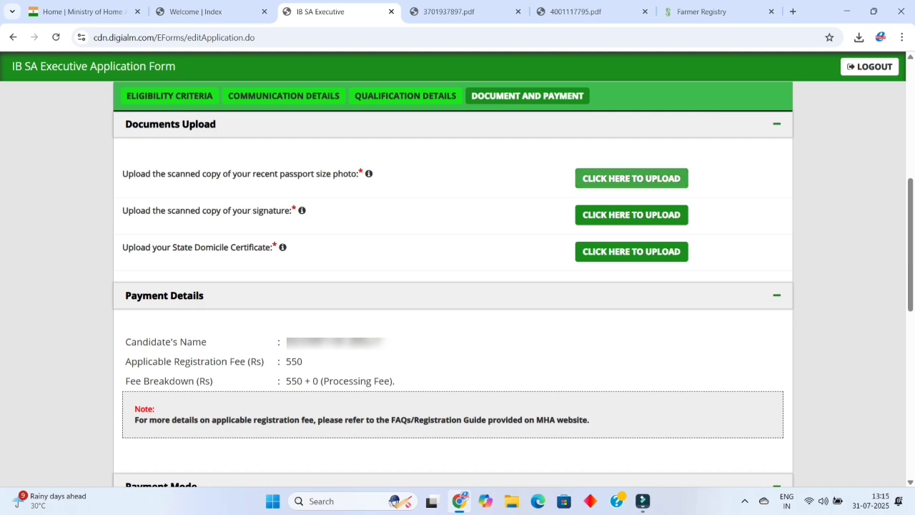
Upload the portrait JPG as the passport-size photo after checking the guidance PDF.
{"action": "left_click", "coordinate": [631, 178]}
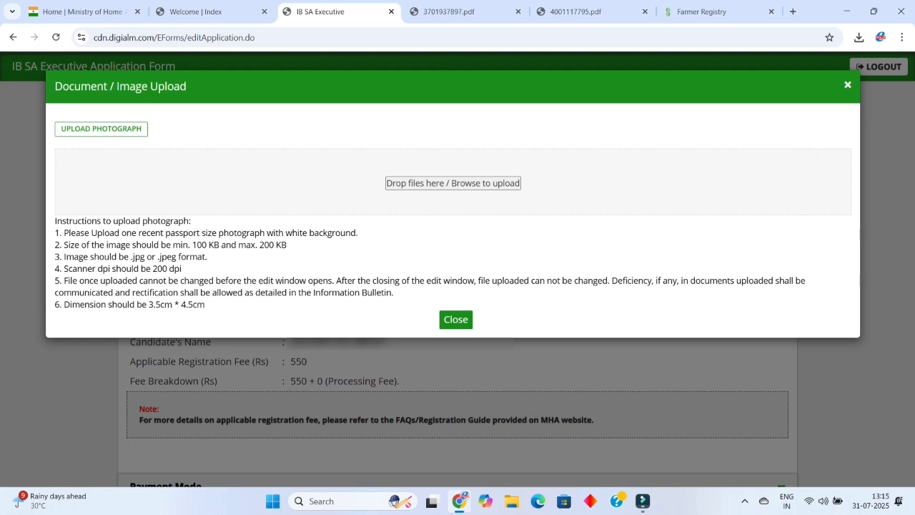
{"action": "key", "text": "ctrl+Tab"}
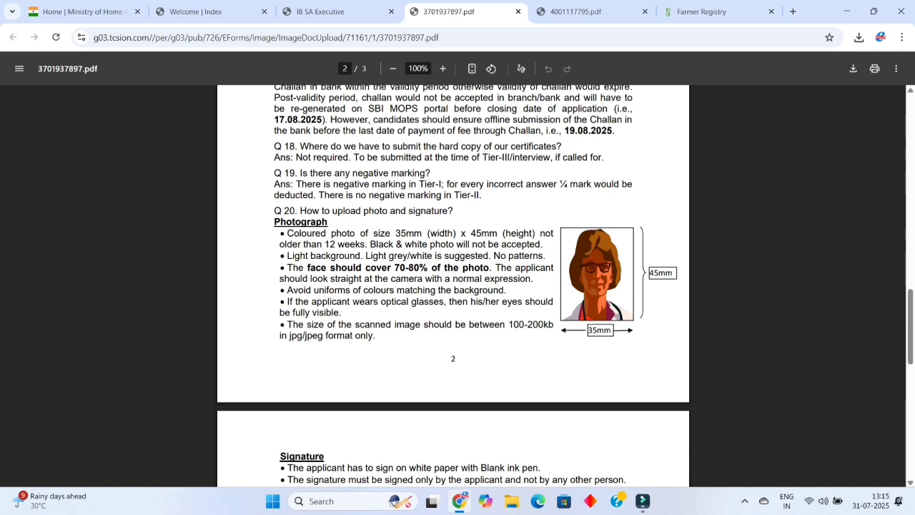
{"action": "scroll", "coordinate": [457, 286], "scroll_direction": "down", "scroll_amount": 3}
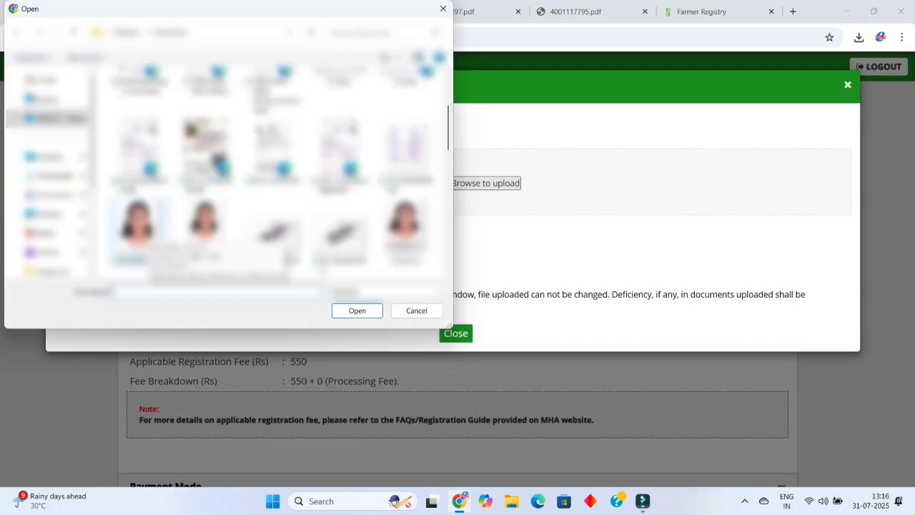
{"action": "left_click", "coordinate": [139, 227]}
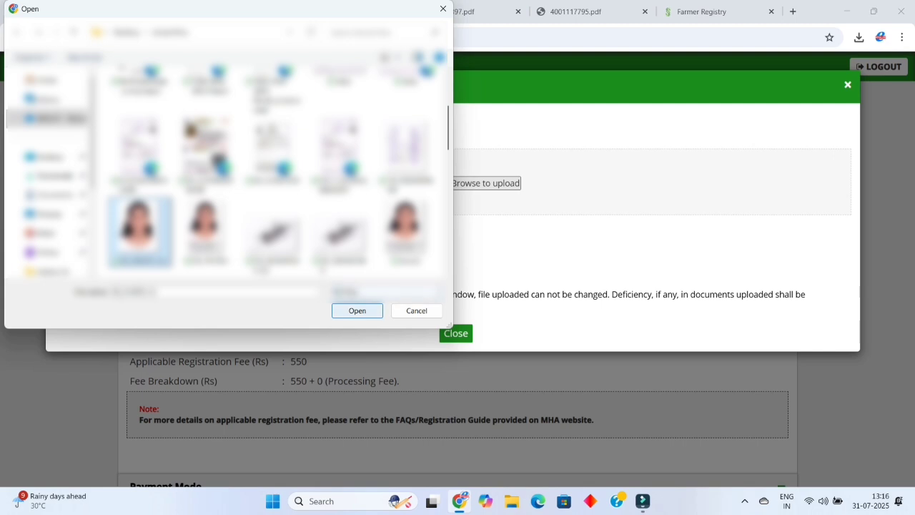
{"action": "left_click", "coordinate": [357, 310]}
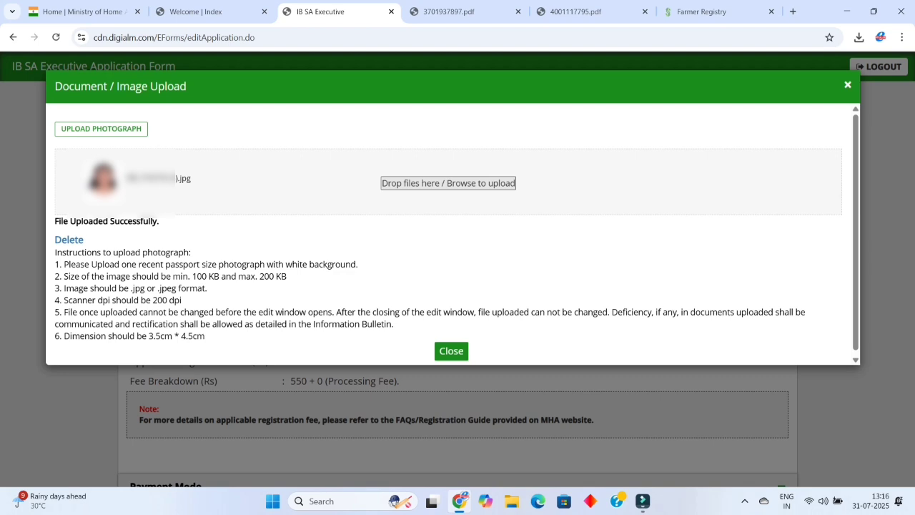
{"action": "left_click", "coordinate": [451, 350]}
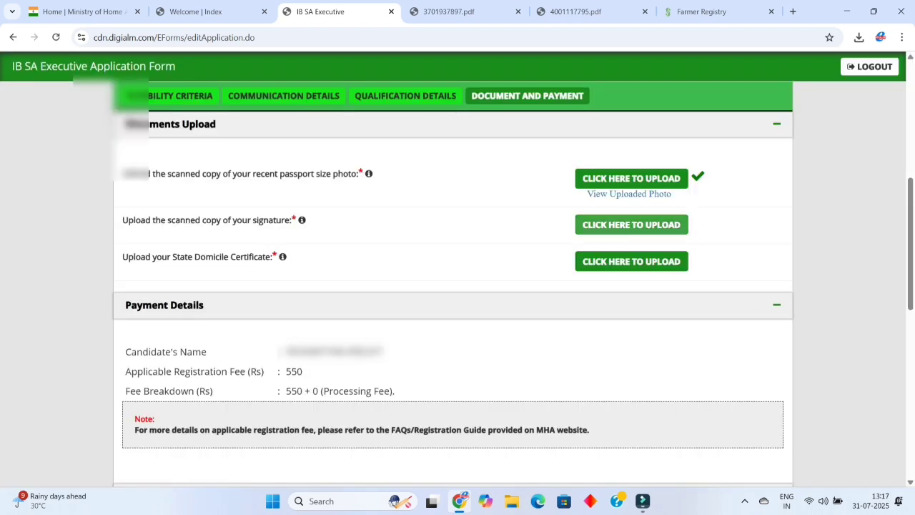
Upload the signature JPG in the signature row of Documents Upload.
{"action": "left_click", "coordinate": [631, 225]}
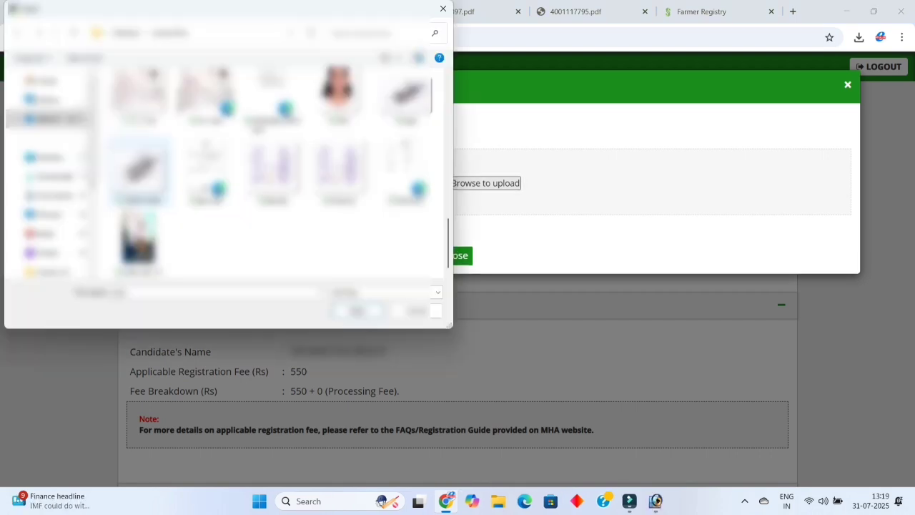
{"action": "left_click", "coordinate": [139, 172]}
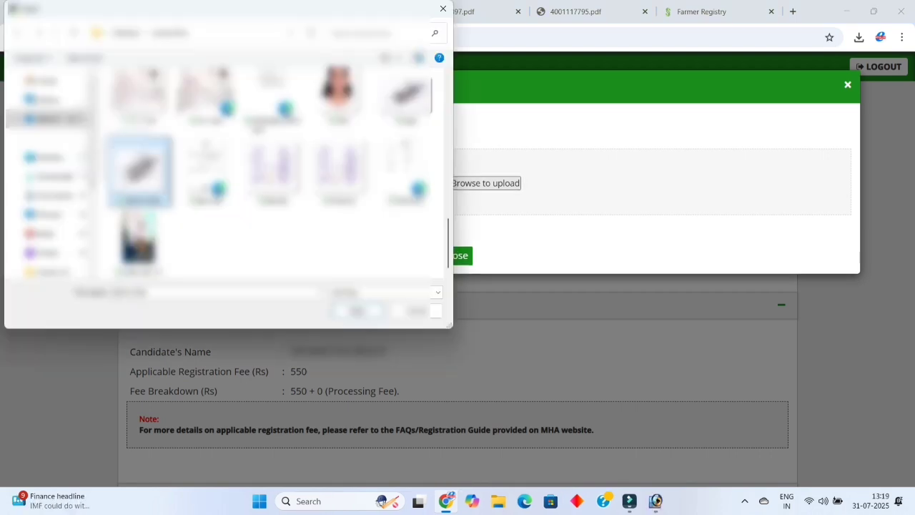
{"action": "left_click", "coordinate": [356, 310]}
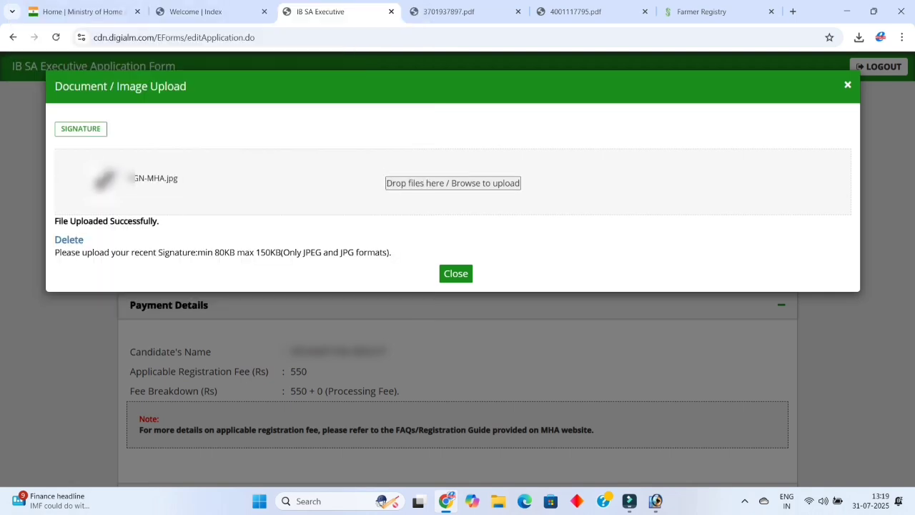
{"action": "key", "text": "Escape"}
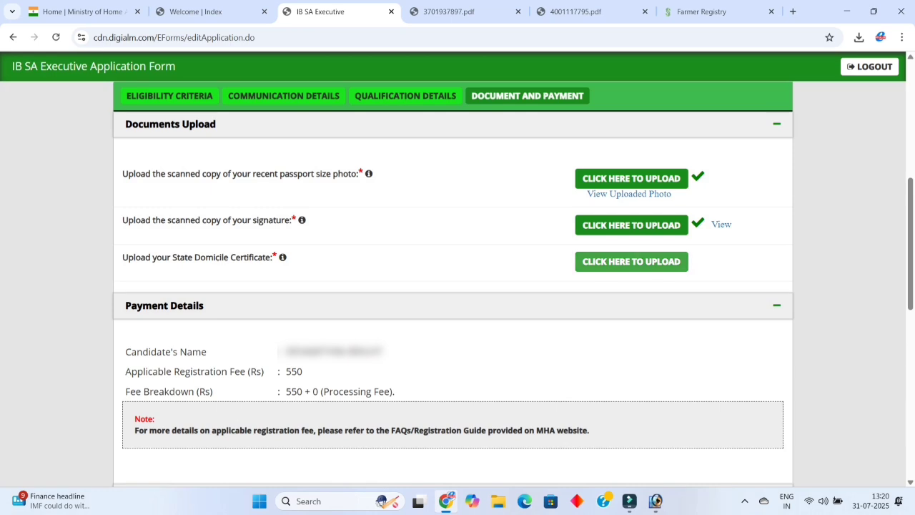
Browse to the certificate file and upload it as the State Domicile Certificate.
{"action": "left_click", "coordinate": [632, 261]}
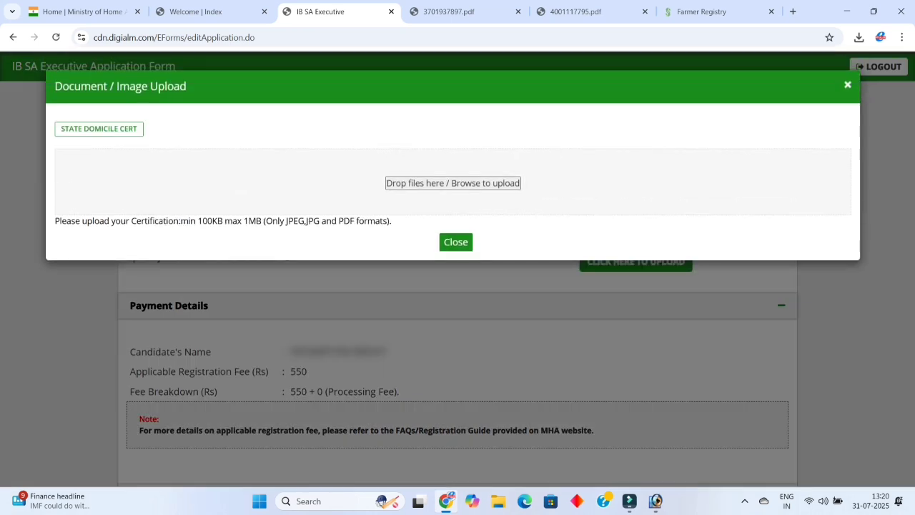
{"action": "left_click", "coordinate": [453, 183]}
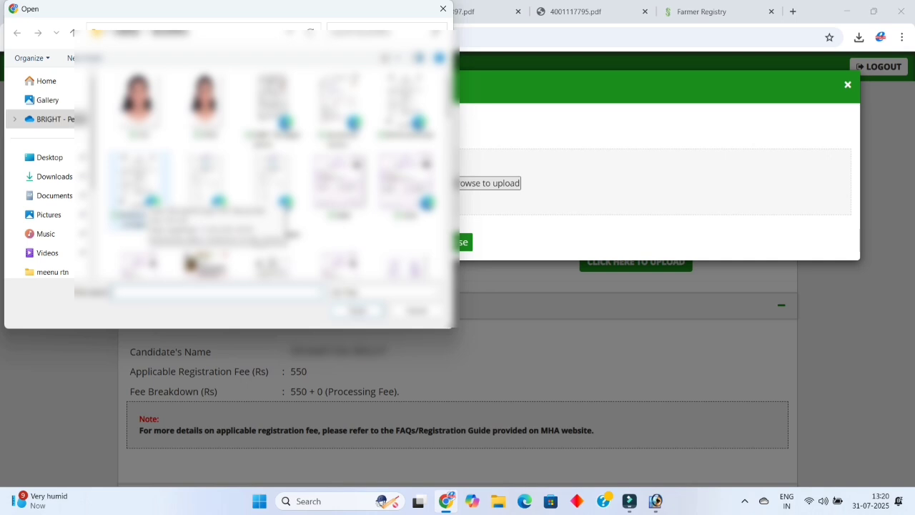
{"action": "left_click", "coordinate": [138, 189]}
{"action": "left_click", "coordinate": [357, 311]}
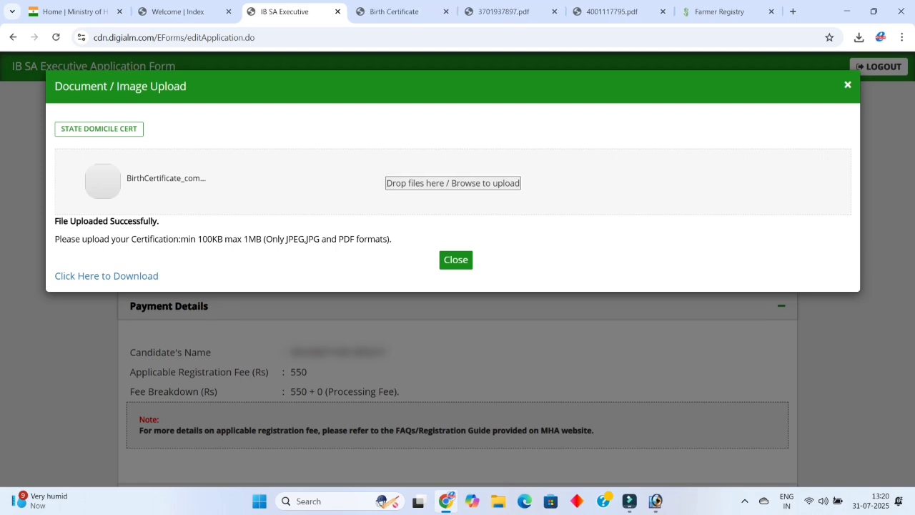
{"action": "key", "text": "Escape"}
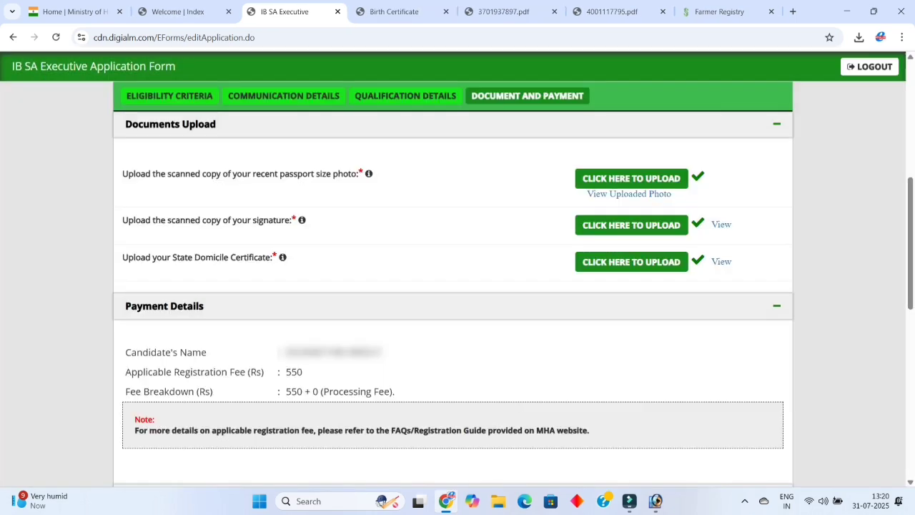
{"action": "scroll", "coordinate": [458, 286], "scroll_direction": "down", "scroll_amount": 2}
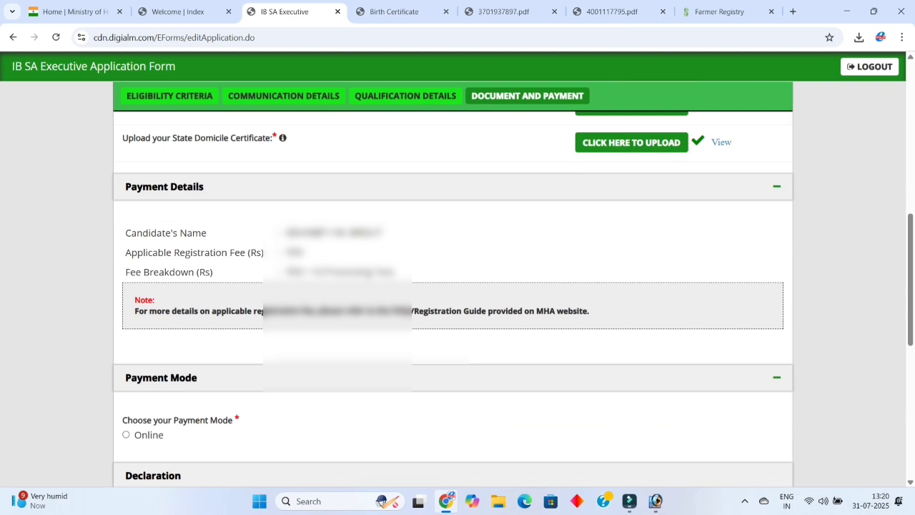
{"action": "key", "text": "ctrl+5"}
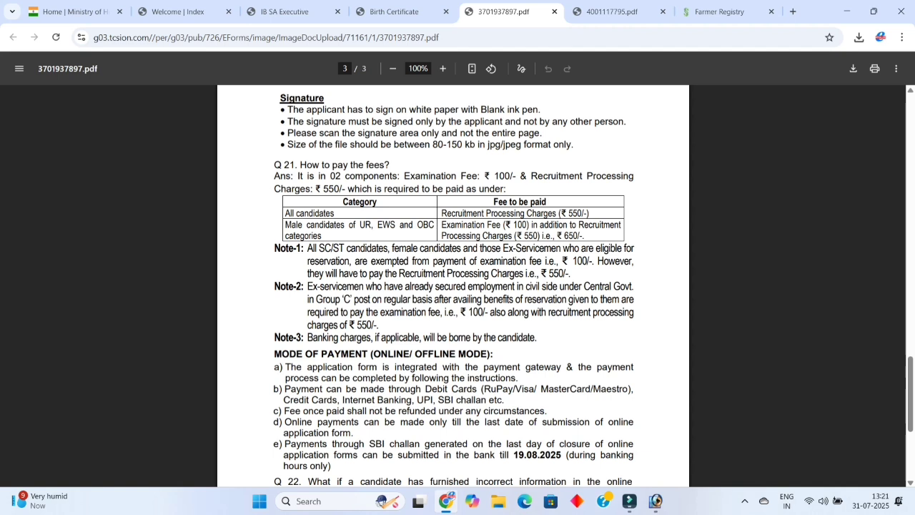
{"action": "key", "text": "ctrl+plus"}
{"action": "key", "text": "ctrl+plus"}
{"action": "key", "text": "ctrl+plus"}
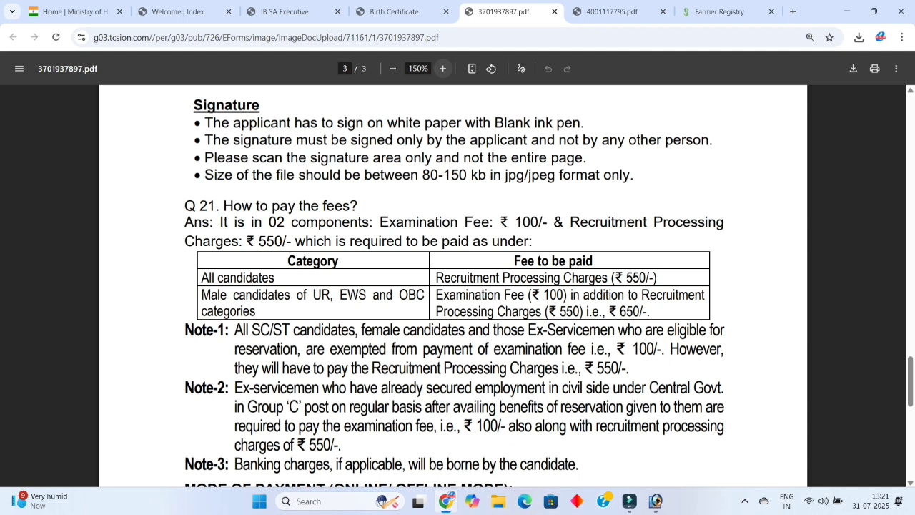
{"action": "key", "text": "ctrl+plus"}
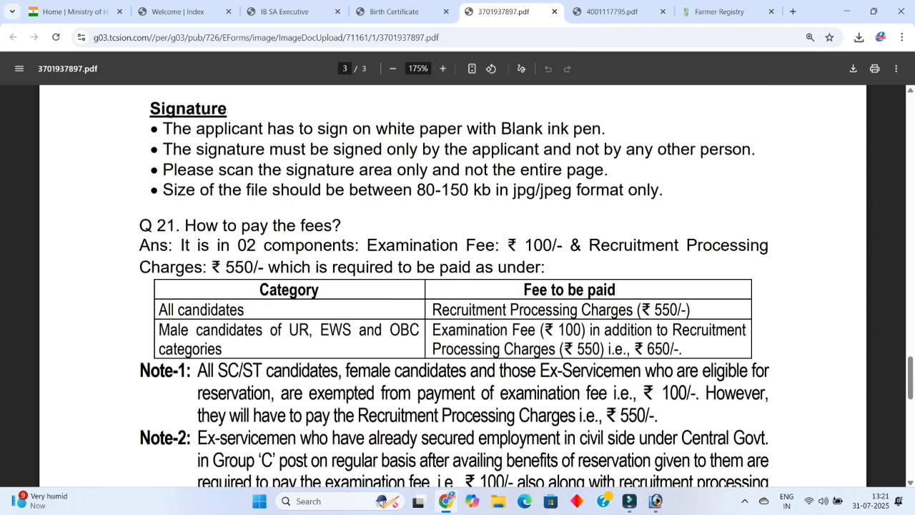
{"action": "left_click", "coordinate": [392, 68]}
{"action": "left_click", "coordinate": [392, 68]}
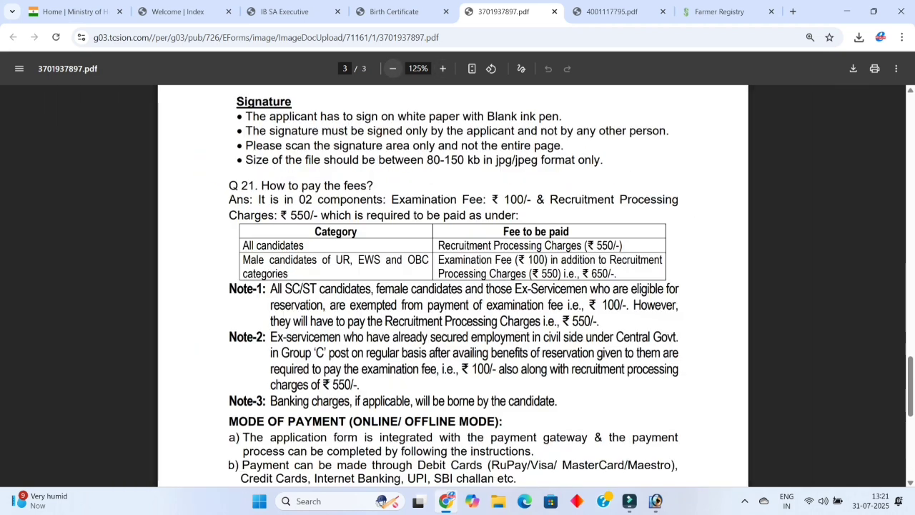
{"action": "left_click", "coordinate": [179, 12]}
{"action": "left_click", "coordinate": [285, 11]}
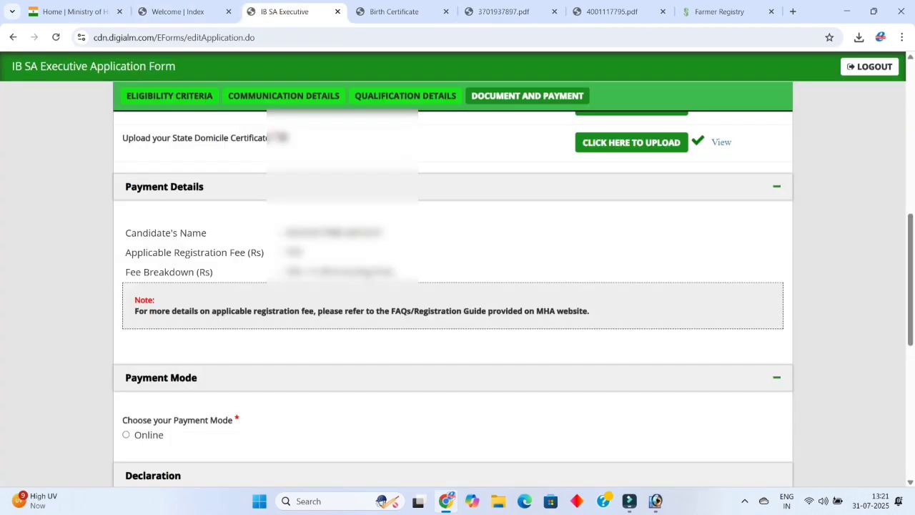
Choose Online payment, tick all five declarations including I Agree, and type the captcha code.
{"action": "scroll", "coordinate": [457, 286], "scroll_direction": "down", "scroll_amount": 2}
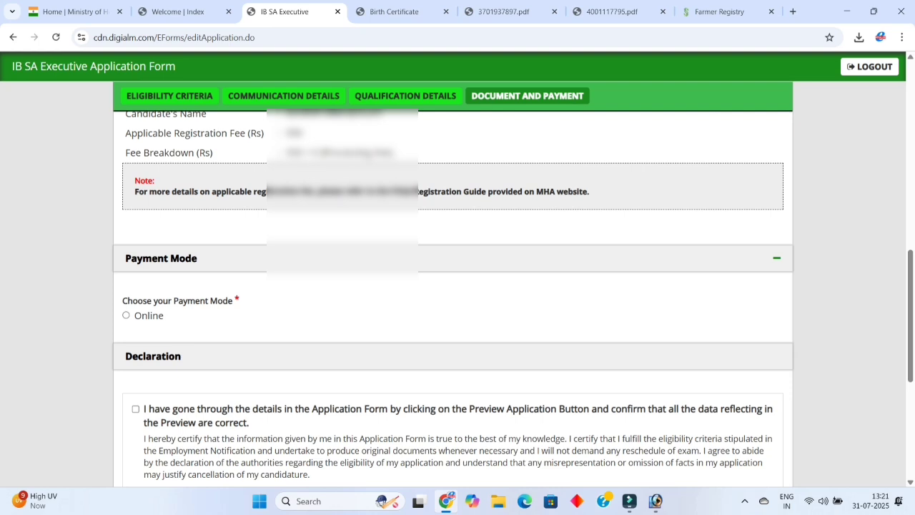
{"action": "left_click", "coordinate": [126, 315]}
{"action": "scroll", "coordinate": [457, 286], "scroll_direction": "down", "scroll_amount": 2}
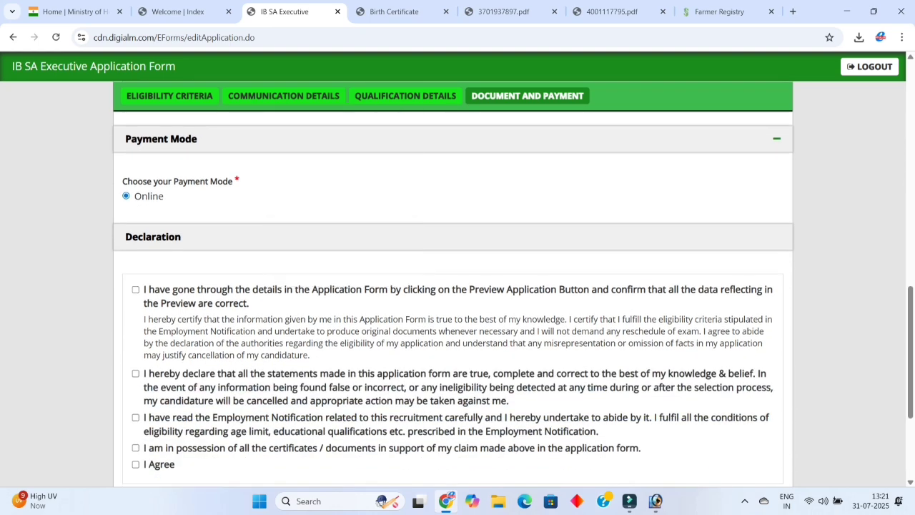
{"action": "left_click", "coordinate": [135, 289]}
{"action": "left_click", "coordinate": [135, 373]}
{"action": "left_click", "coordinate": [135, 417]}
{"action": "scroll", "coordinate": [458, 286], "scroll_direction": "down", "scroll_amount": 1}
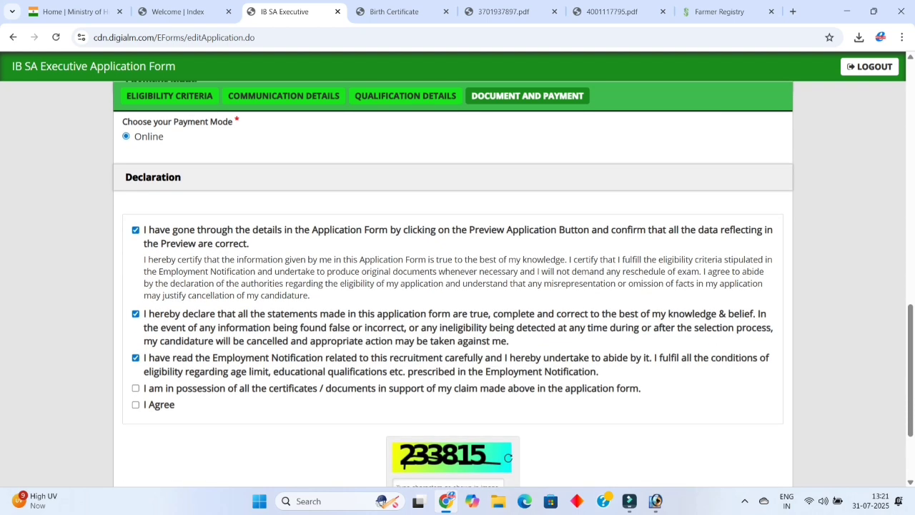
{"action": "left_click", "coordinate": [135, 388]}
{"action": "left_click", "coordinate": [135, 405]}
{"action": "key", "text": "Tab"}
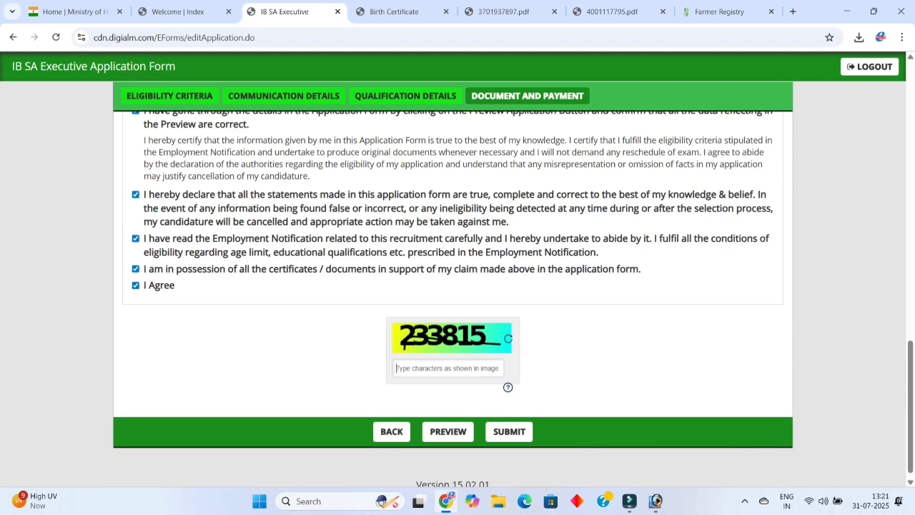
{"action": "type", "text": "2"}
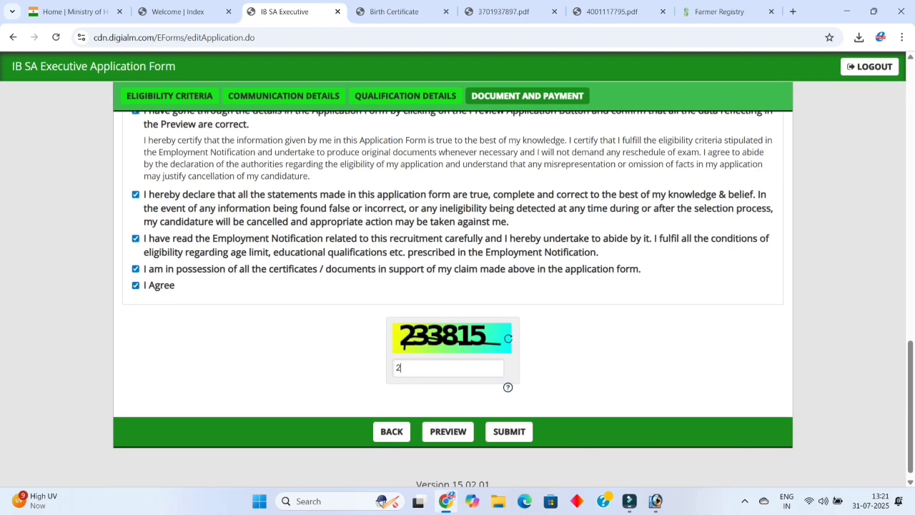
{"action": "type", "text": "33815"}
Preview the completed application and scroll down through it to the documents section.
{"action": "left_click", "coordinate": [447, 431]}
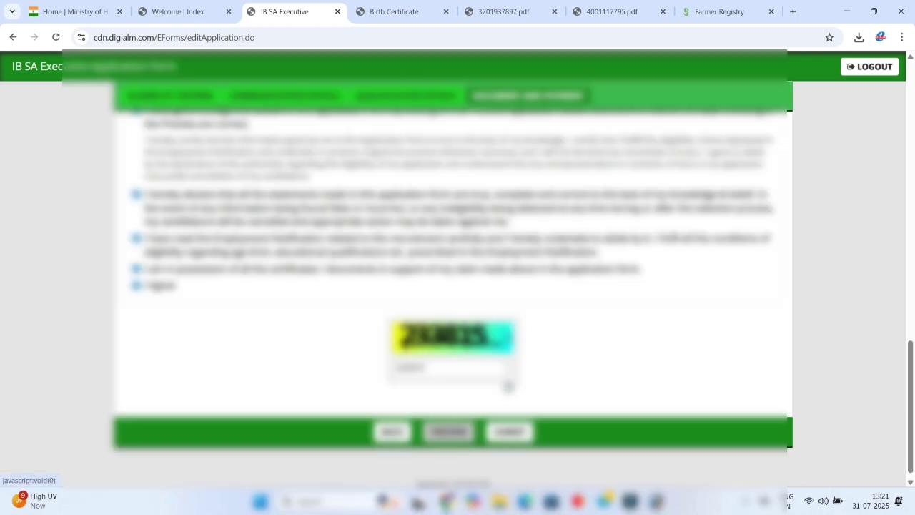
{"action": "scroll", "coordinate": [458, 214], "scroll_direction": "down", "scroll_amount": 8}
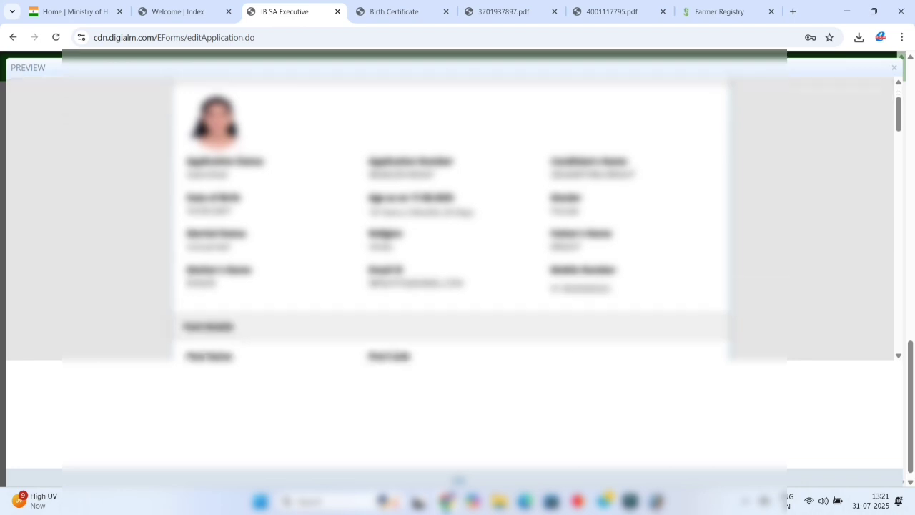
{"action": "scroll", "coordinate": [458, 214], "scroll_direction": "down", "scroll_amount": 10}
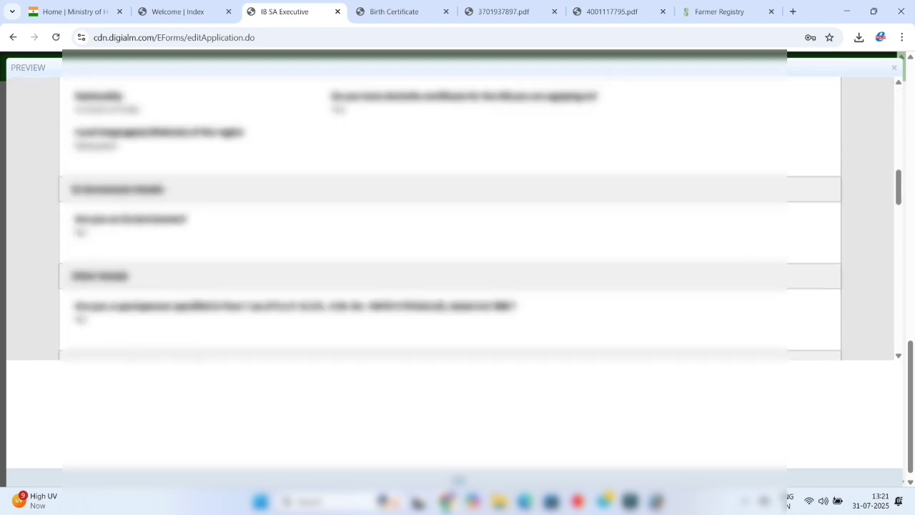
{"action": "scroll", "coordinate": [458, 215], "scroll_direction": "down", "scroll_amount": 4}
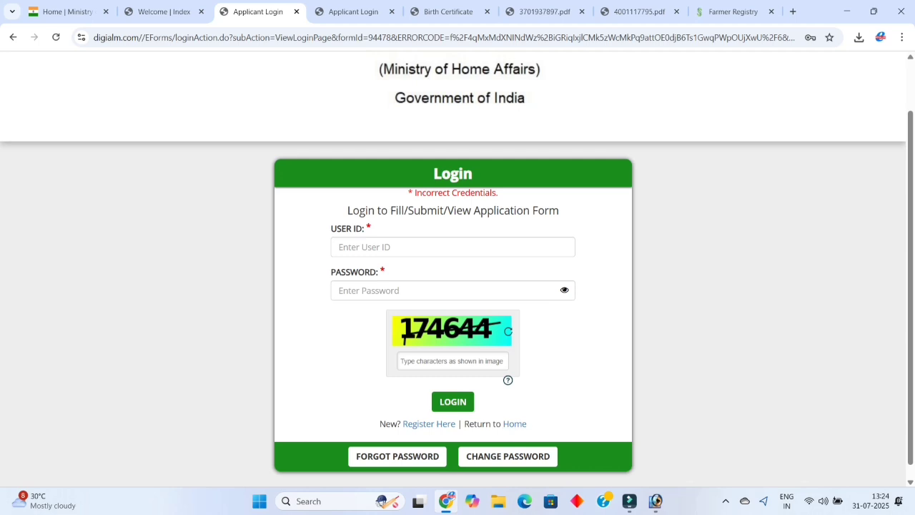
On the Forgot Password form, enter the applicant's User Id, correcting a partial first entry.
{"action": "left_click", "coordinate": [397, 456]}
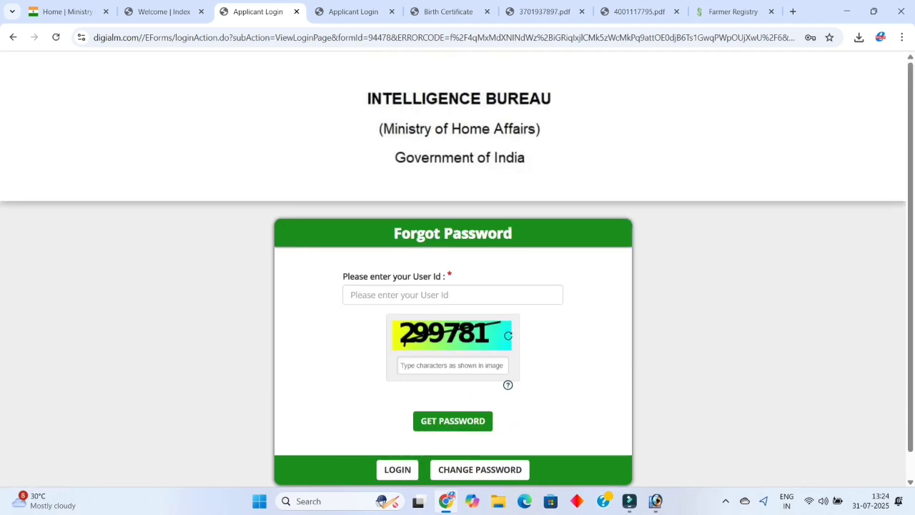
{"action": "left_click", "coordinate": [429, 295]}
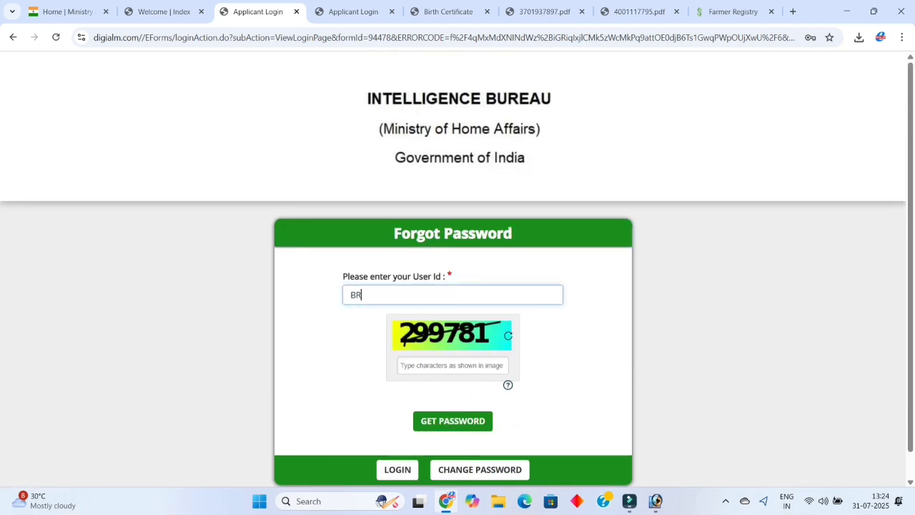
{"action": "key", "text": "BackSpace"}
{"action": "key", "text": "BackSpace"}
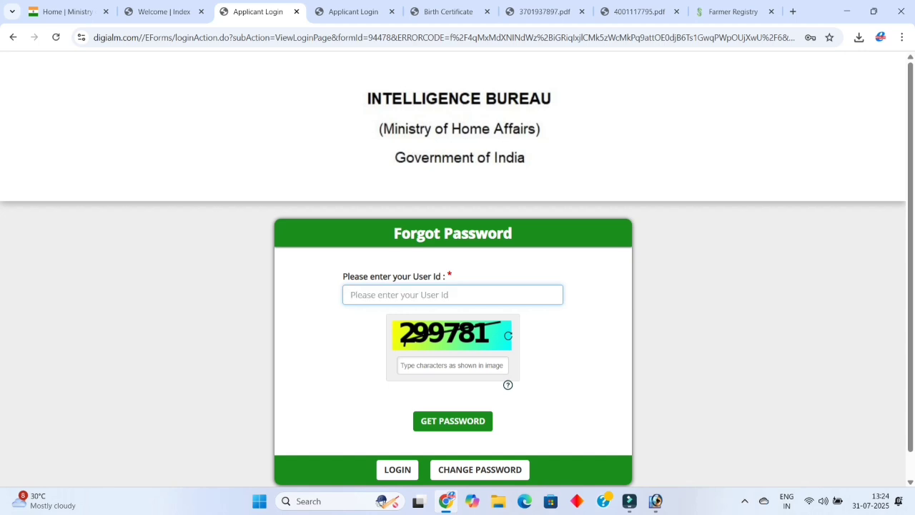
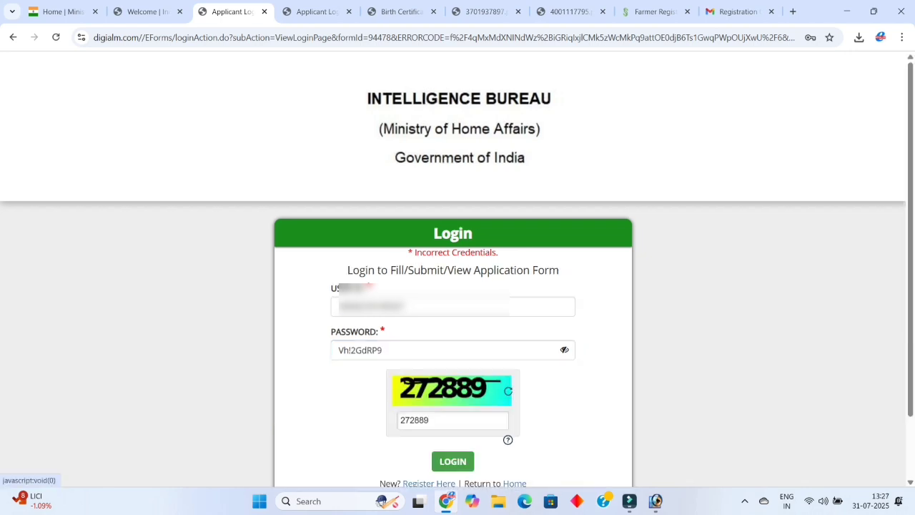
Submit the entered login credentials to reach the applicant dashboard.
{"action": "key", "text": "Return"}
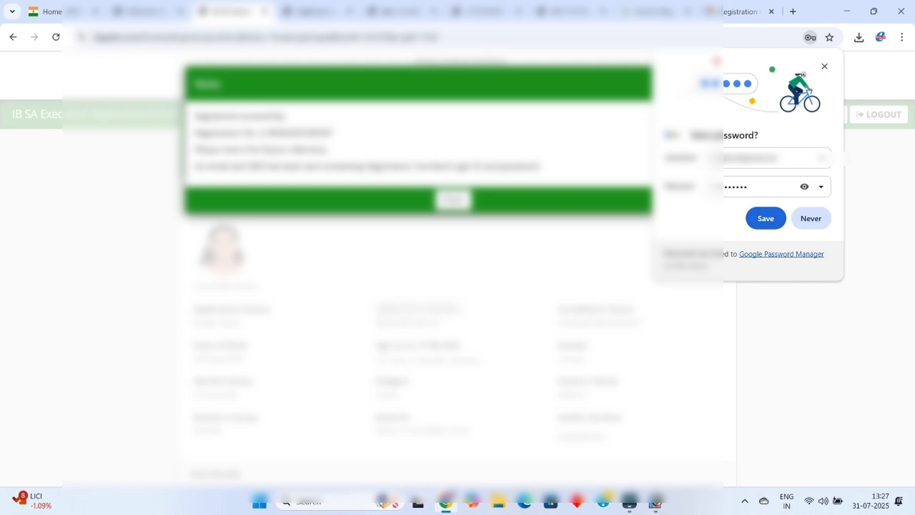
Dismiss the registration note, review the application details, and open the editable application form.
{"action": "left_click", "coordinate": [455, 200]}
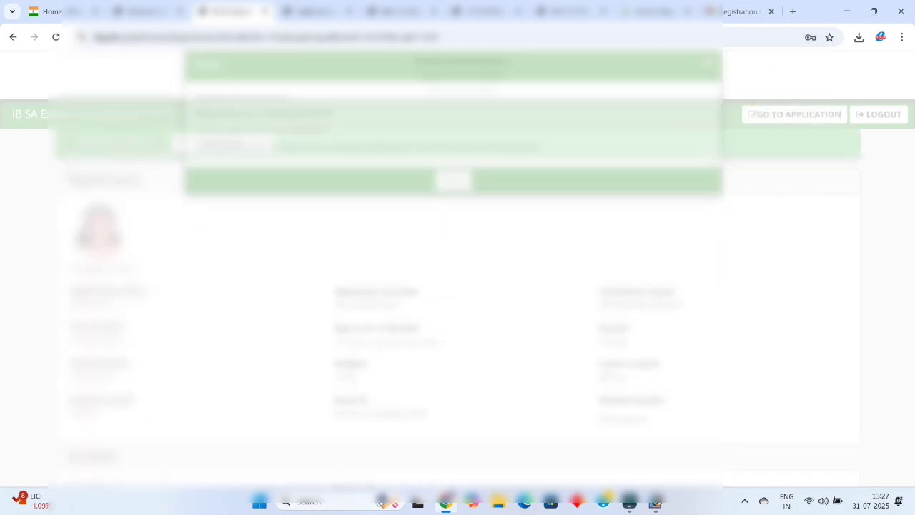
{"action": "scroll", "coordinate": [458, 286], "scroll_direction": "down", "scroll_amount": 15}
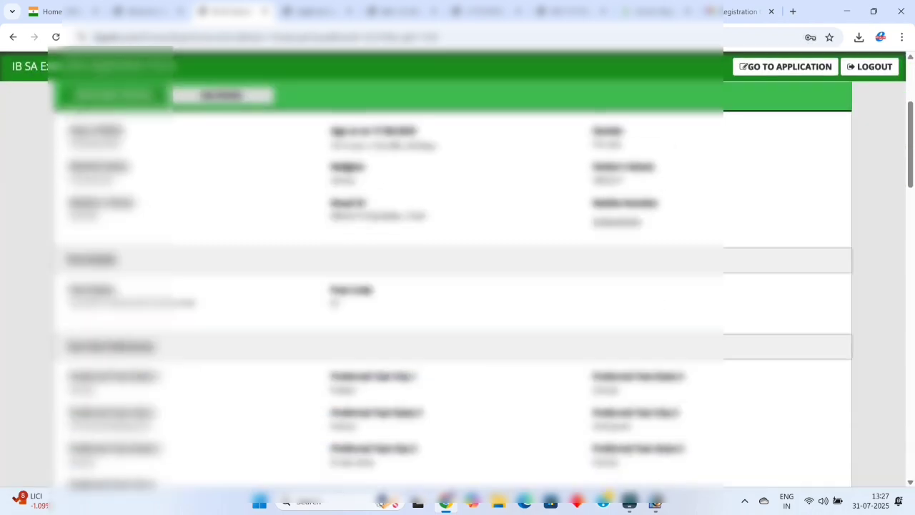
{"action": "scroll", "coordinate": [458, 286], "scroll_direction": "down", "scroll_amount": 10}
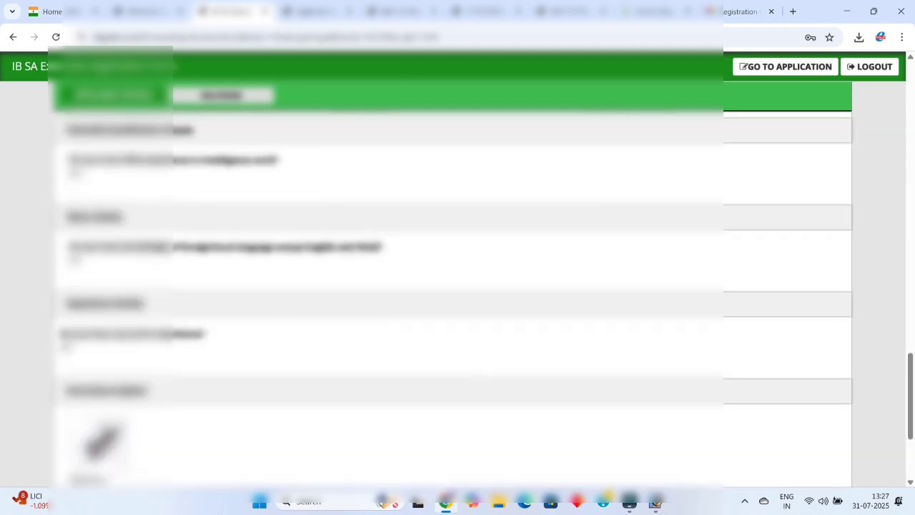
{"action": "scroll", "coordinate": [457, 286], "scroll_direction": "up", "scroll_amount": 3}
{"action": "scroll", "coordinate": [458, 286], "scroll_direction": "up", "scroll_amount": 5}
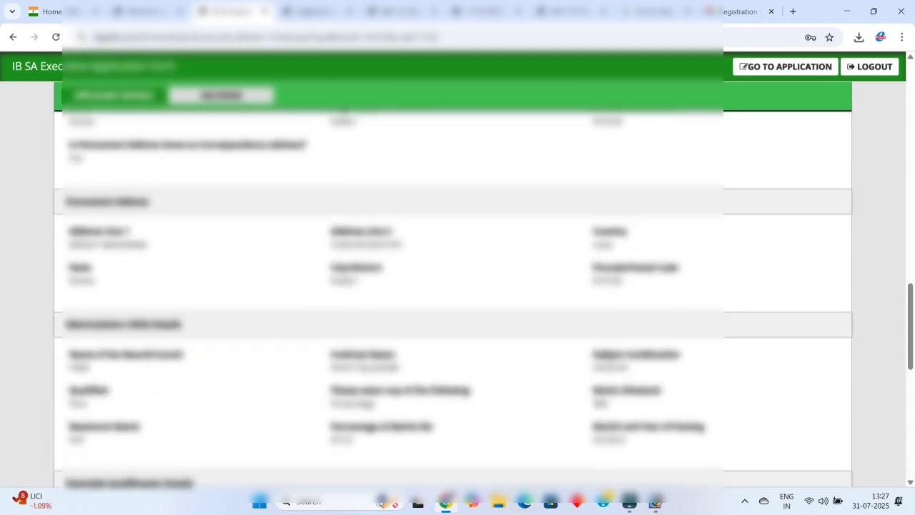
{"action": "left_click", "coordinate": [786, 66]}
{"action": "scroll", "coordinate": [458, 286], "scroll_direction": "down", "scroll_amount": 10}
Save each remaining section and acknowledge the save alerts to reach Document and Payment.
{"action": "scroll", "coordinate": [453, 322], "scroll_direction": "down", "scroll_amount": 3}
{"action": "left_click", "coordinate": [453, 420]}
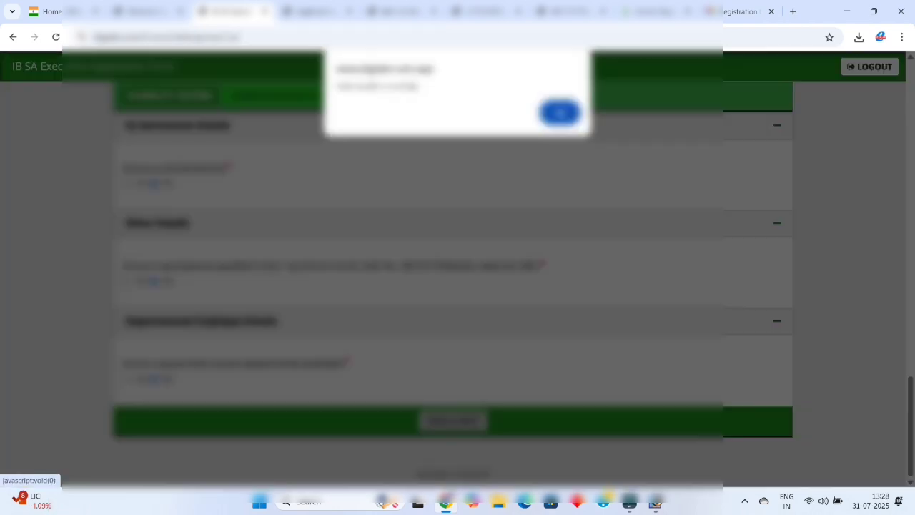
{"action": "left_click", "coordinate": [560, 113]}
{"action": "left_click", "coordinate": [476, 455]}
{"action": "left_click", "coordinate": [560, 112]}
{"action": "left_click", "coordinate": [476, 420]}
{"action": "left_click", "coordinate": [560, 112]}
Enter captcha 413017 and attempt submission, dismissing the payment-mode warning.
{"action": "scroll", "coordinate": [458, 286], "scroll_direction": "down", "scroll_amount": 8}
{"action": "scroll", "coordinate": [458, 286], "scroll_direction": "up", "scroll_amount": 5}
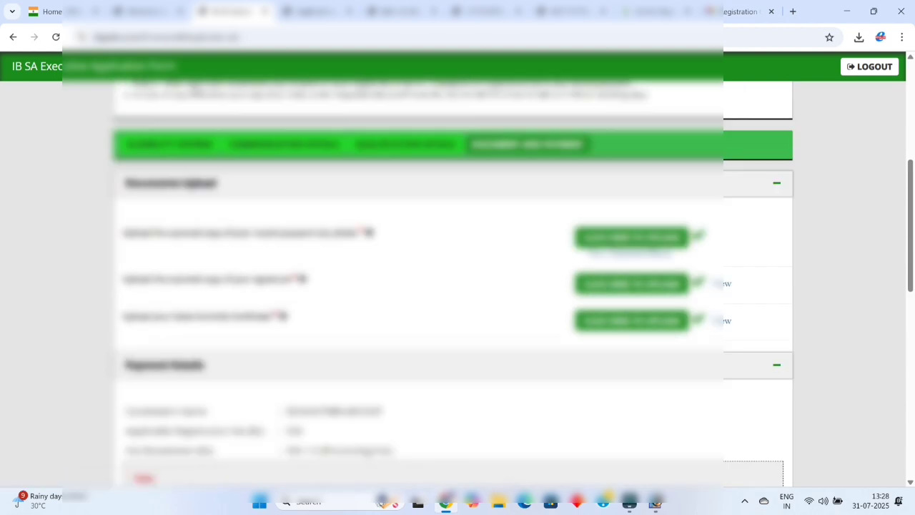
{"action": "scroll", "coordinate": [457, 286], "scroll_direction": "down", "scroll_amount": 8}
{"action": "left_click", "coordinate": [451, 357]}
{"action": "type", "text": "413017"}
{"action": "left_click", "coordinate": [508, 421]}
{"action": "left_click", "coordinate": [520, 156]}
{"action": "scroll", "coordinate": [458, 286], "scroll_direction": "down", "scroll_amount": 4}
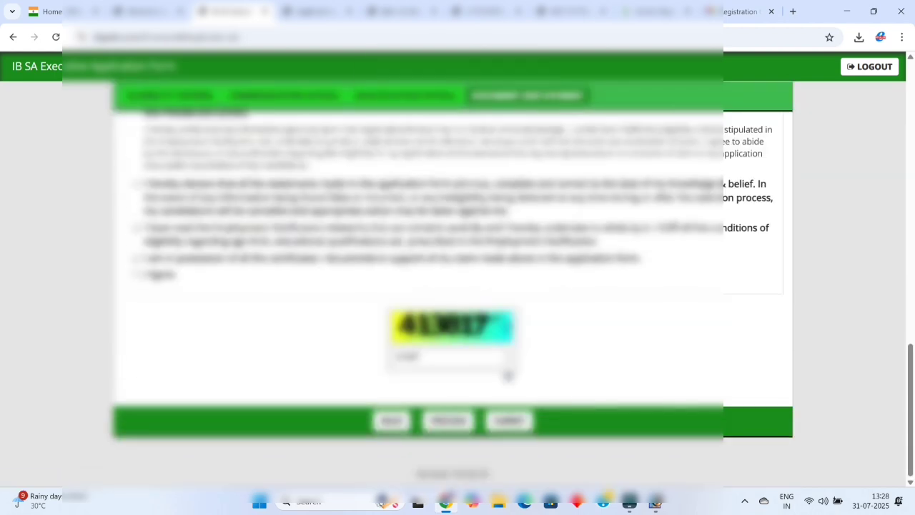
{"action": "scroll", "coordinate": [457, 286], "scroll_direction": "up", "scroll_amount": 9}
{"action": "scroll", "coordinate": [457, 286], "scroll_direction": "down", "scroll_amount": 9}
{"action": "left_click", "coordinate": [508, 421]}
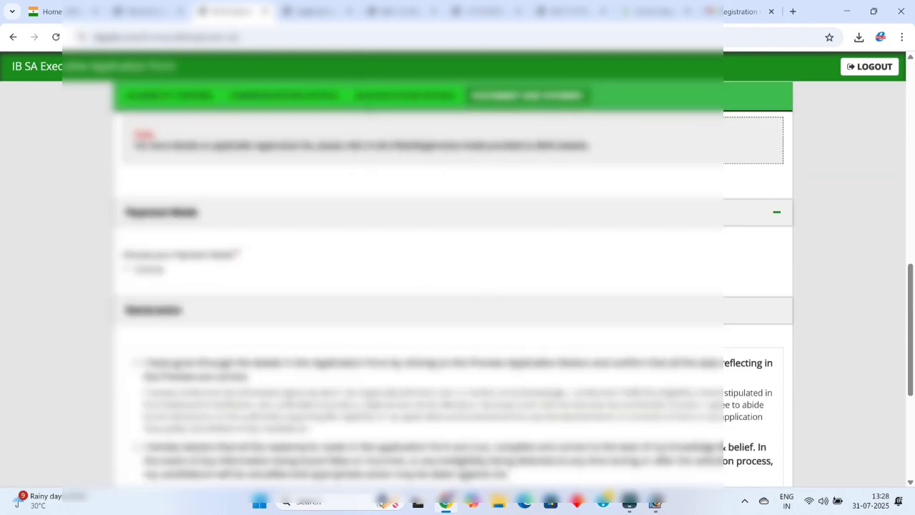
Choose Online payment mode and tick all five declarations including I Agree.
{"action": "left_click", "coordinate": [127, 269]}
{"action": "scroll", "coordinate": [457, 286], "scroll_direction": "down", "scroll_amount": 3}
{"action": "left_click", "coordinate": [135, 184]}
{"action": "left_click", "coordinate": [136, 269]}
{"action": "left_click", "coordinate": [136, 312]}
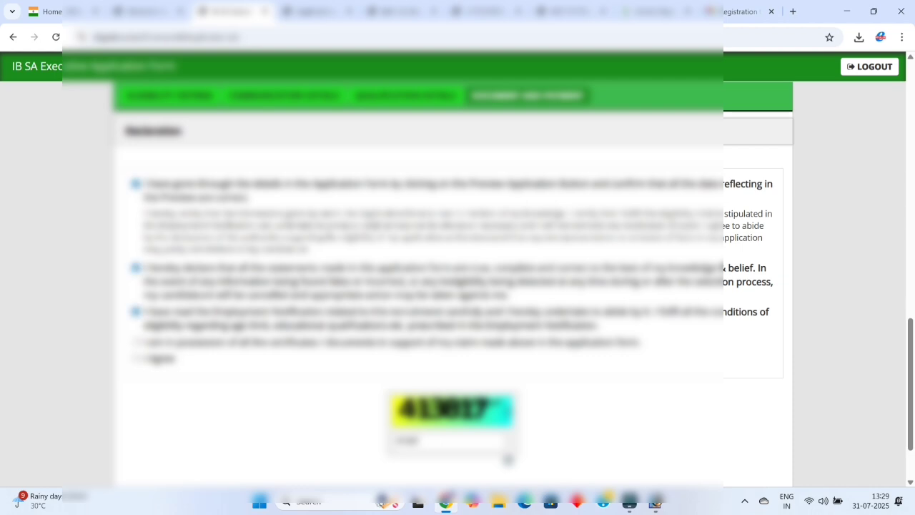
{"action": "left_click", "coordinate": [136, 343]}
{"action": "left_click", "coordinate": [136, 358]}
{"action": "scroll", "coordinate": [458, 286], "scroll_direction": "down", "scroll_amount": 2}
Submit, close the instructions dialog, enter the new captcha 753375, and submit again.
{"action": "left_click", "coordinate": [509, 421]}
{"action": "scroll", "coordinate": [458, 250], "scroll_direction": "down", "scroll_amount": 1}
{"action": "key", "text": "Escape"}
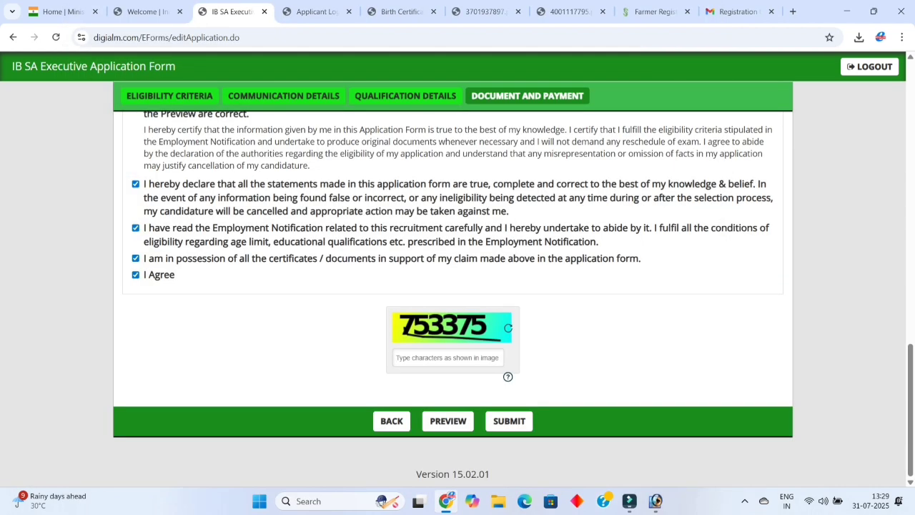
{"action": "left_click", "coordinate": [448, 357]}
{"action": "type", "text": "753375"}
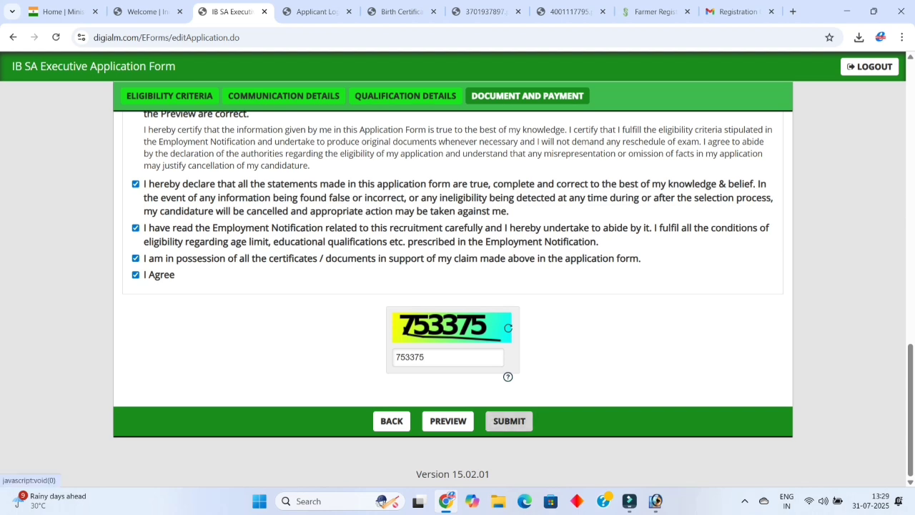
{"action": "left_click", "coordinate": [510, 421]}
Accept the payment instructions, then return to ePay Lite and try paying via UPI.
{"action": "left_click", "coordinate": [696, 378]}
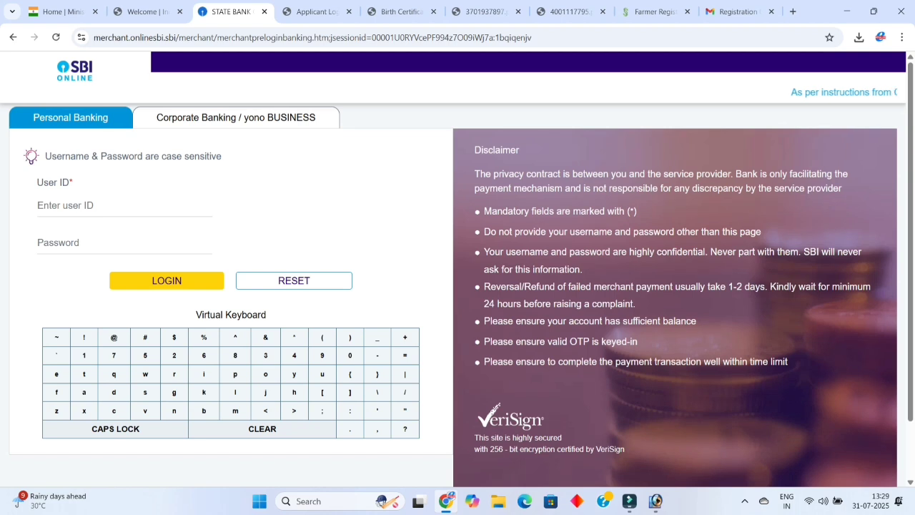
{"action": "key", "text": "alt+Left"}
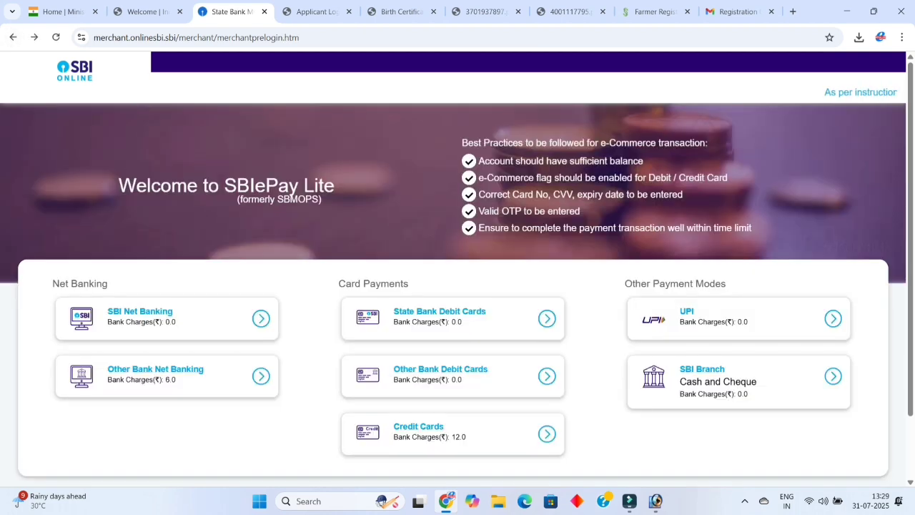
{"action": "left_click", "coordinate": [739, 319]}
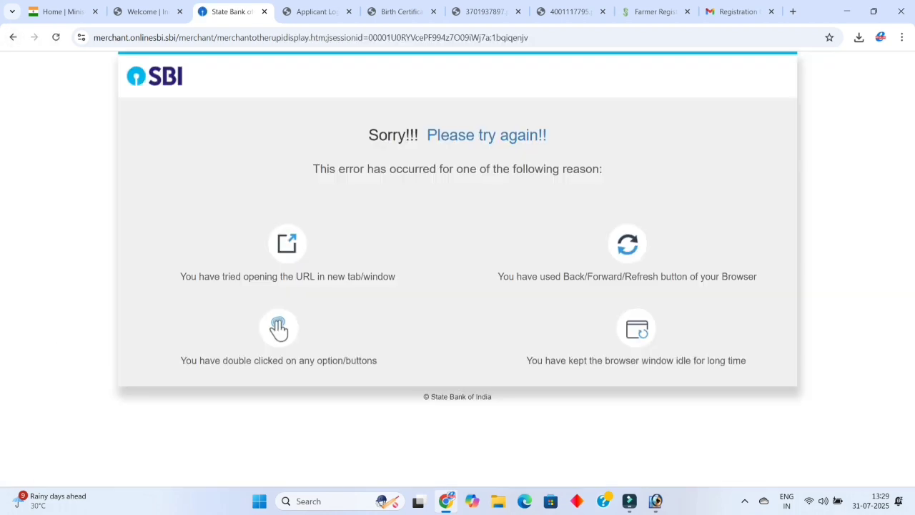
{"action": "key", "text": "alt+Left"}
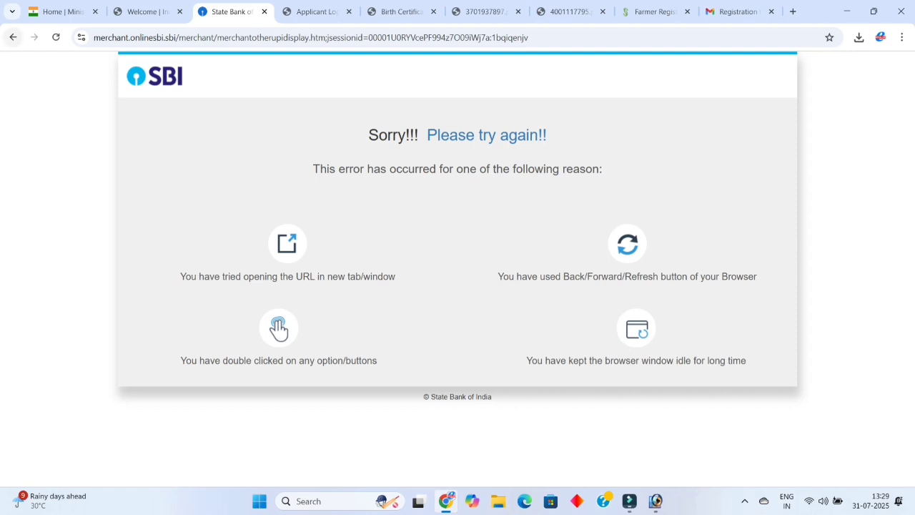